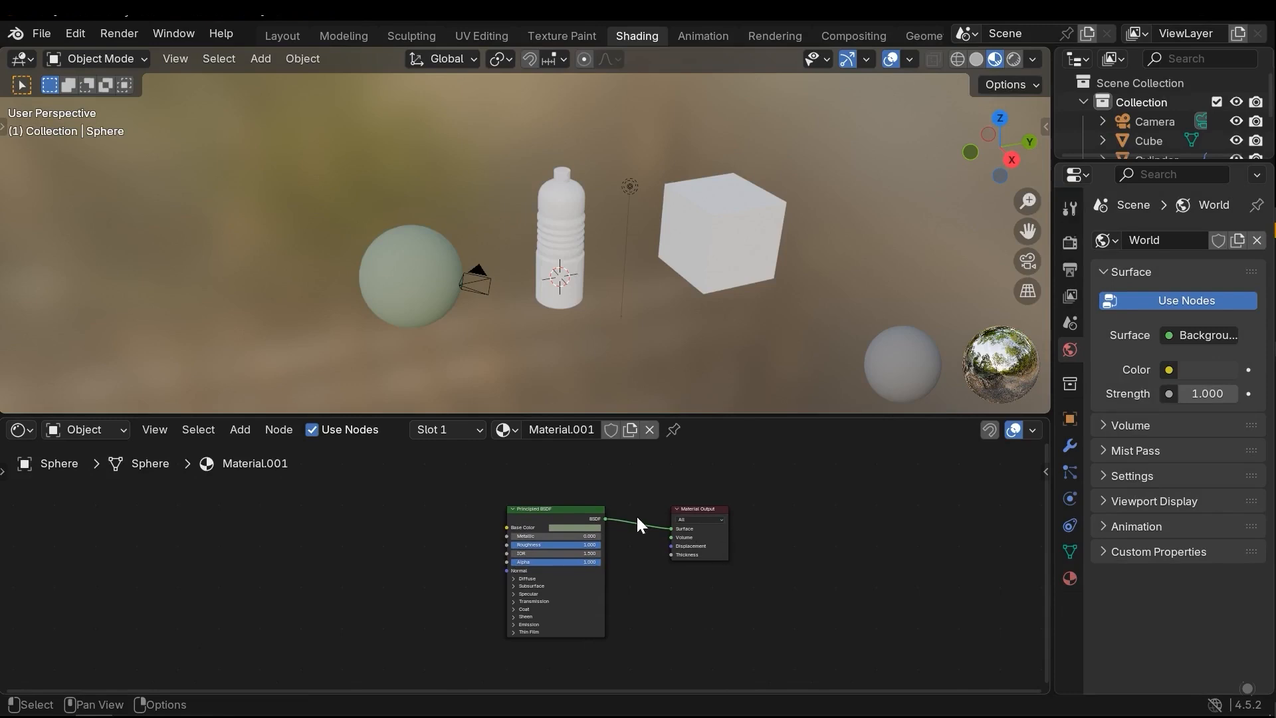
{"action": "middle_click_drag", "start_coordinate": [696, 536], "coordinate": [675, 555]}
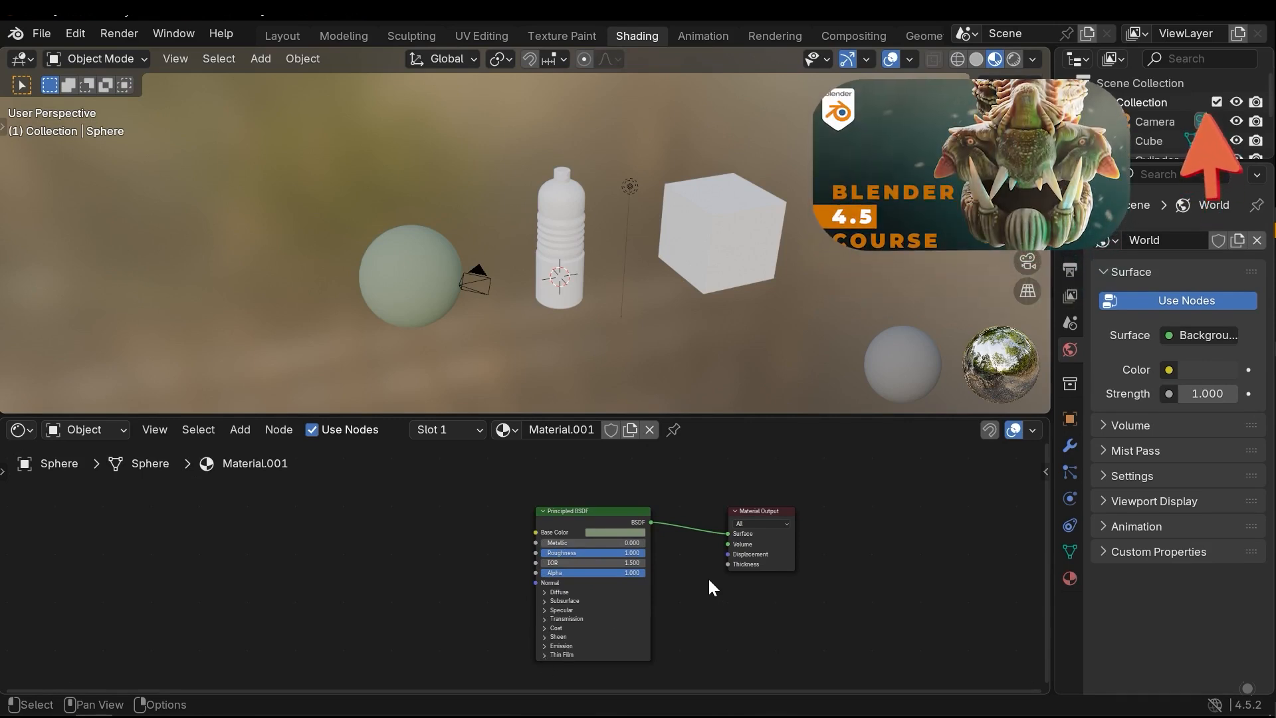
{"action": "scroll", "coordinate": [708, 575], "scroll_direction": "up", "scroll_amount": 2}
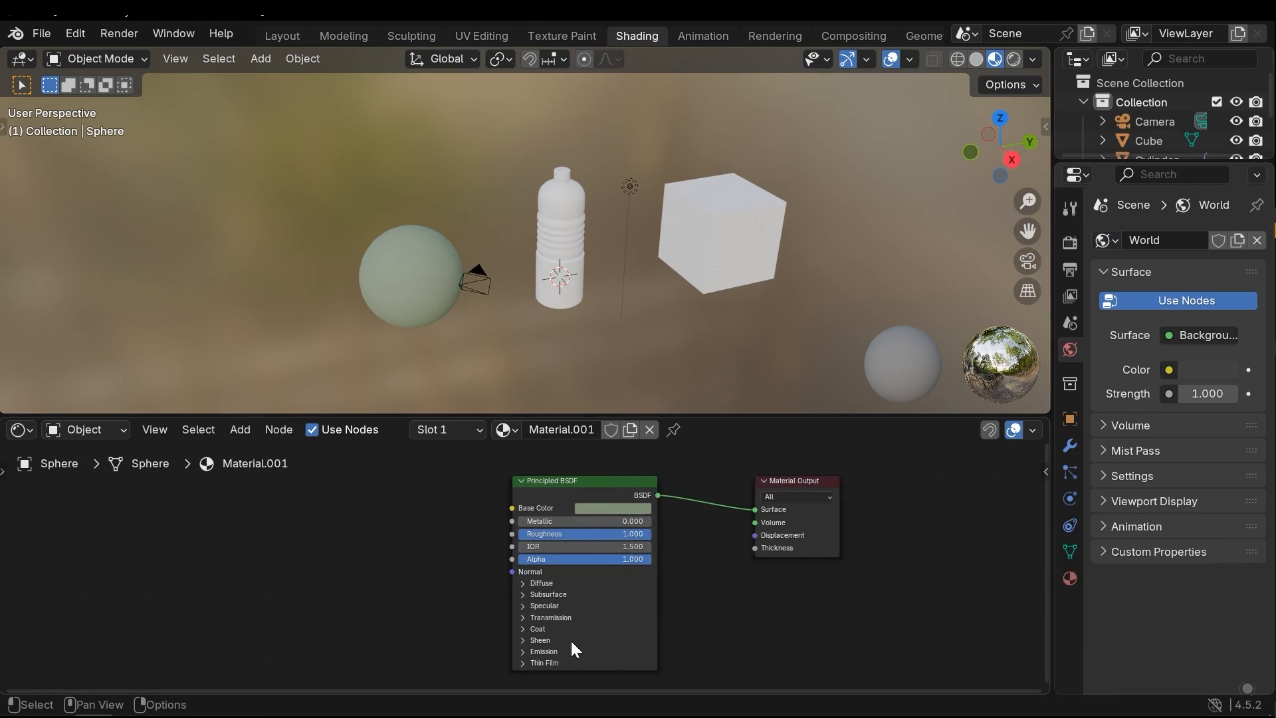
{"action": "middle_click_drag", "start_coordinate": [503, 555], "coordinate": [482, 561]}
{"action": "middle_click_drag", "start_coordinate": [556, 531], "coordinate": [548, 522]}
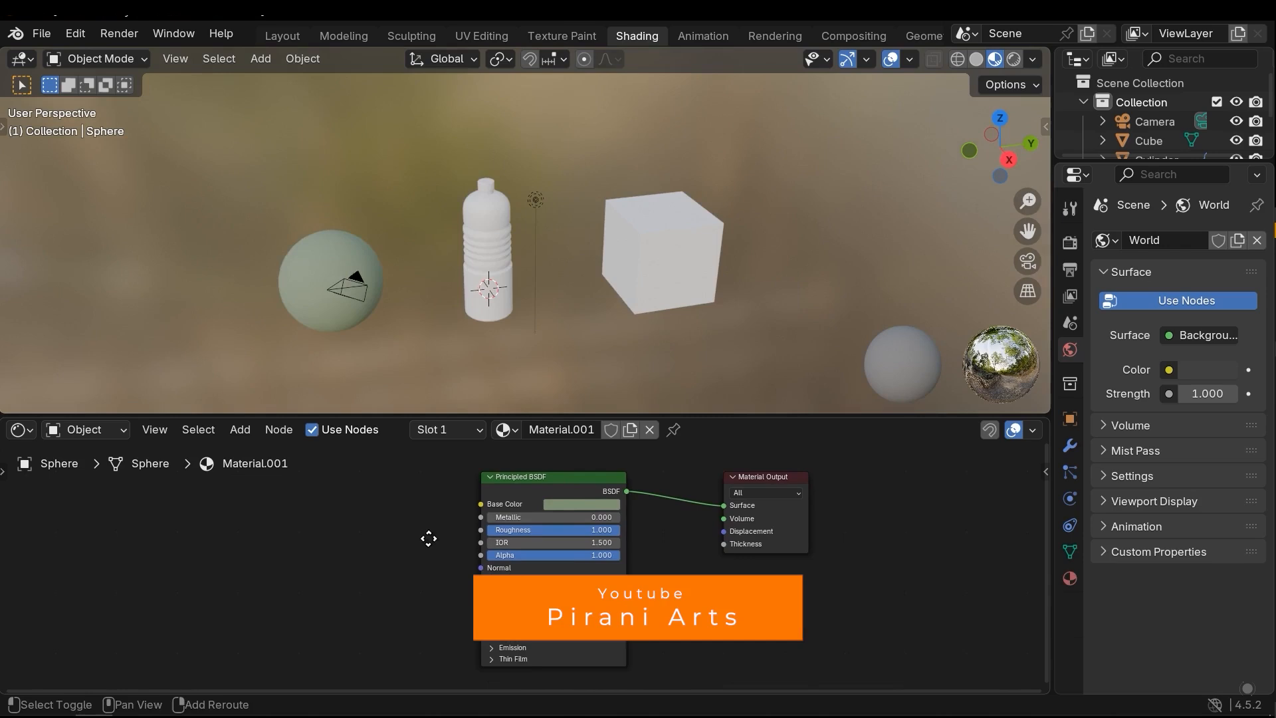
{"action": "middle_click_drag", "start_coordinate": [428, 539], "coordinate": [450, 547]}
{"action": "mouse_move", "coordinate": [553, 285]}
{"action": "middle_mouse_down"}
{"action": "mouse_move", "coordinate": [635, 246]}
{"action": "mouse_move", "coordinate": [617, 308]}
{"action": "mouse_move", "coordinate": [536, 309]}
{"action": "mouse_move", "coordinate": [563, 297]}
{"action": "middle_mouse_up"}
{"action": "scroll", "coordinate": [536, 309], "scroll_direction": "up", "scroll_amount": 1}
Add a Brick Texture node in front of the Principled BSDF in the sphere's material, without linking it
{"action": "middle_click_drag", "start_coordinate": [355, 533], "coordinate": [541, 530]}
{"action": "key", "text": "shift+a"}
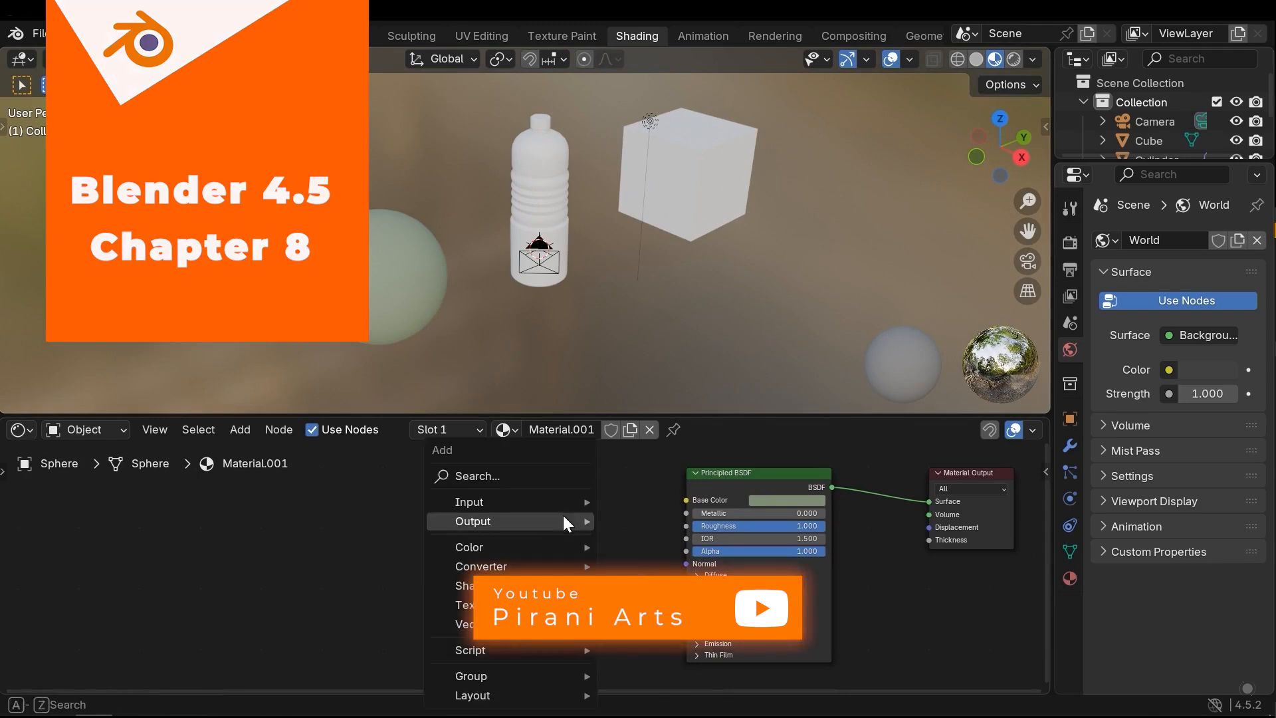
{"action": "left_click", "coordinate": [240, 430]}
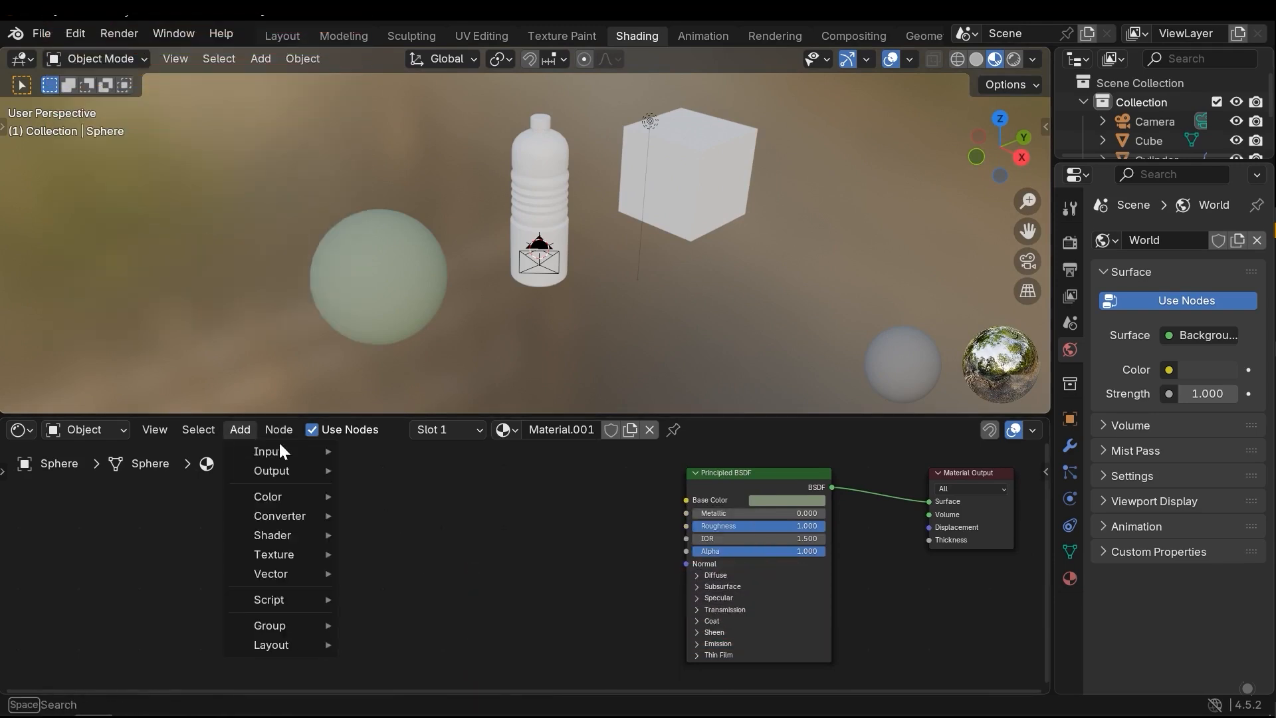
{"action": "key", "text": "shift+a"}
{"action": "mouse_move", "coordinate": [507, 549]}
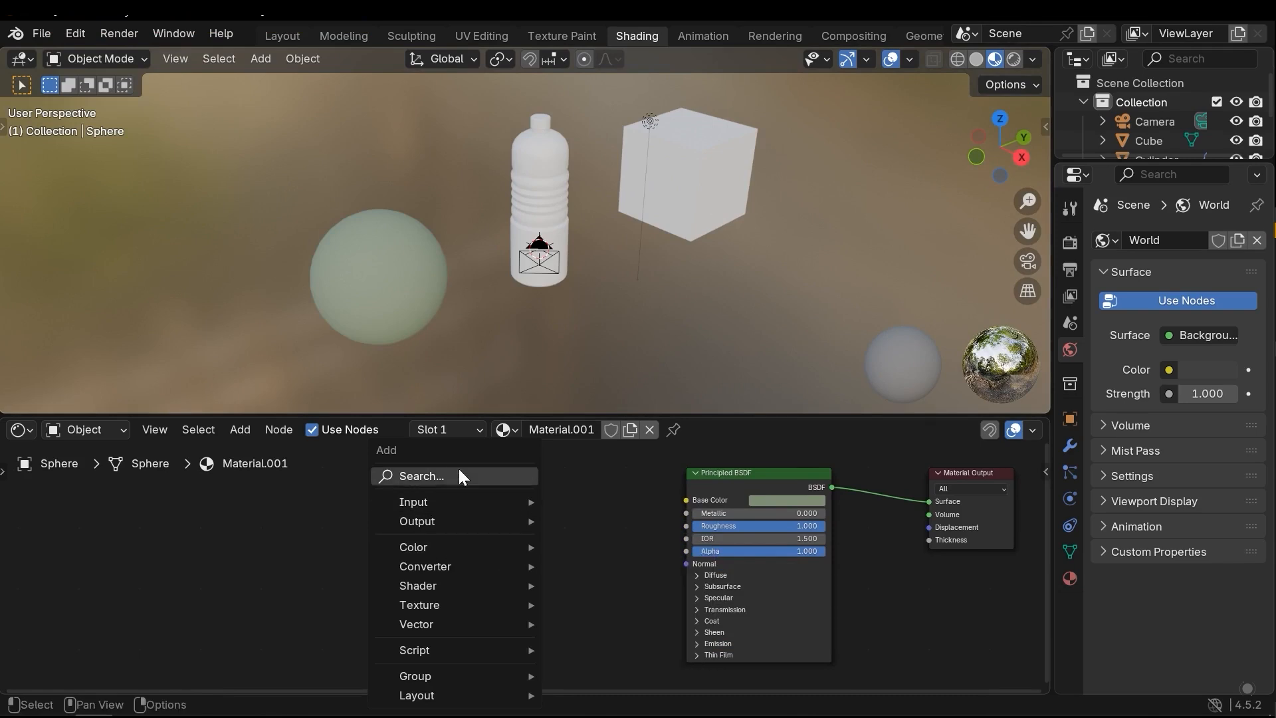
{"action": "mouse_move", "coordinate": [502, 576]}
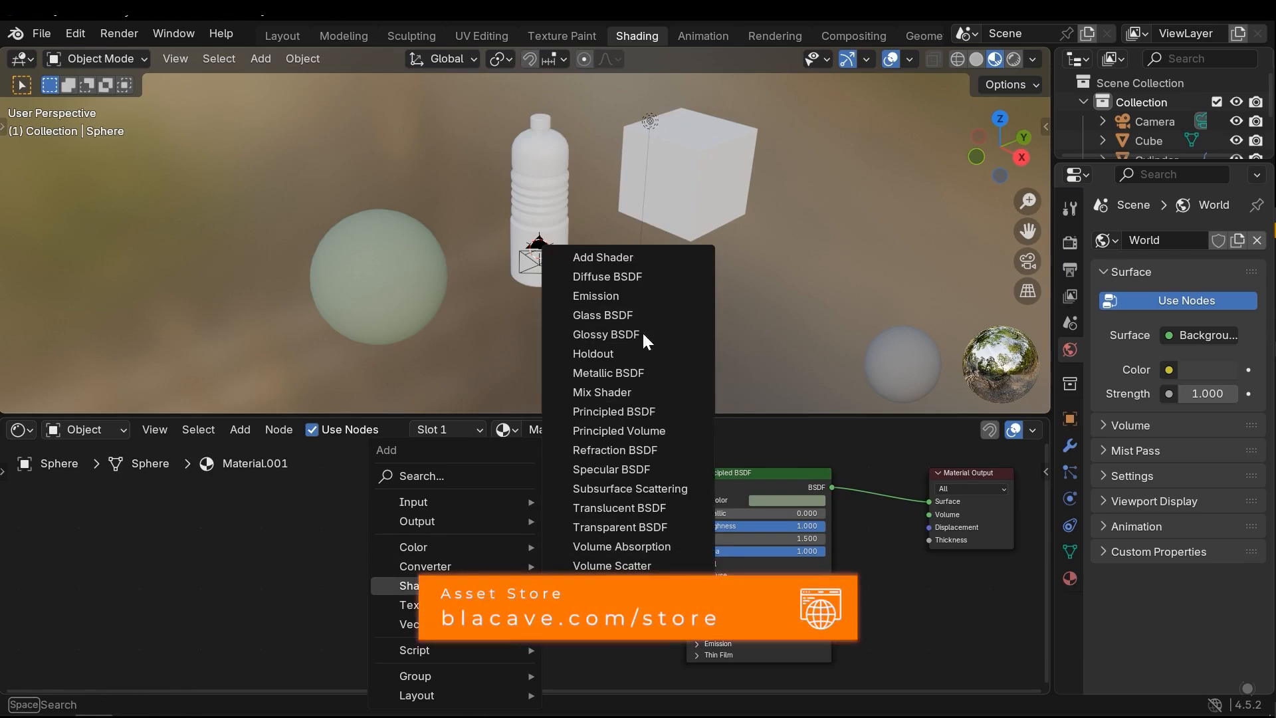
{"action": "mouse_move", "coordinate": [406, 605]}
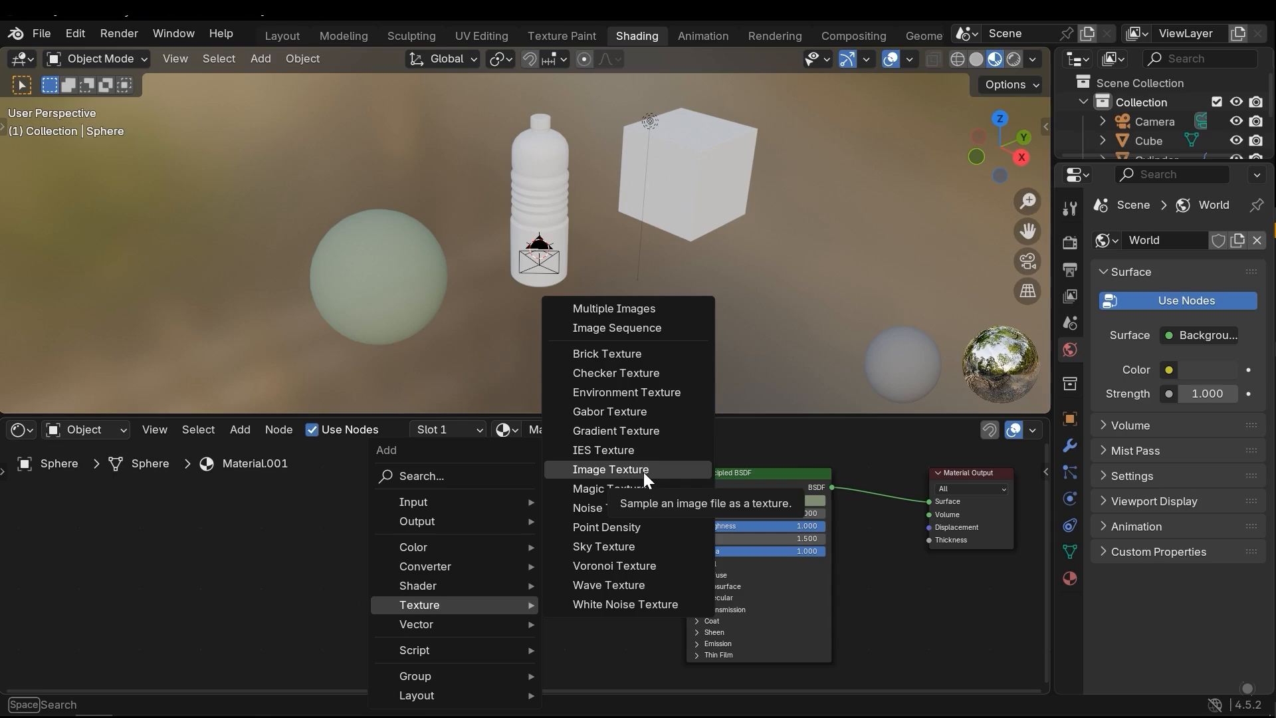
{"action": "left_click", "coordinate": [622, 353]}
{"action": "left_click", "coordinate": [608, 535]}
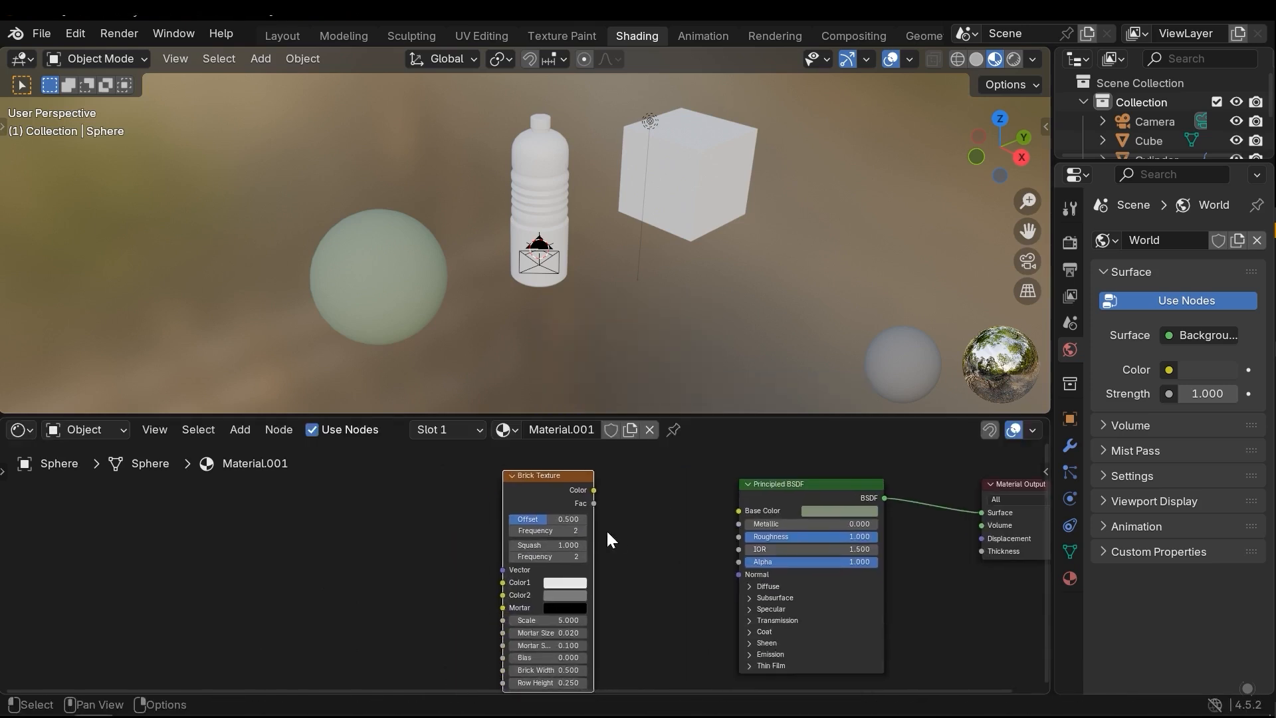
{"action": "left_click", "coordinate": [620, 539]}
{"action": "mouse_move", "coordinate": [620, 540]}
{"action": "middle_mouse_down"}
{"action": "mouse_move", "coordinate": [637, 509]}
{"action": "mouse_move", "coordinate": [635, 525]}
{"action": "middle_mouse_up"}
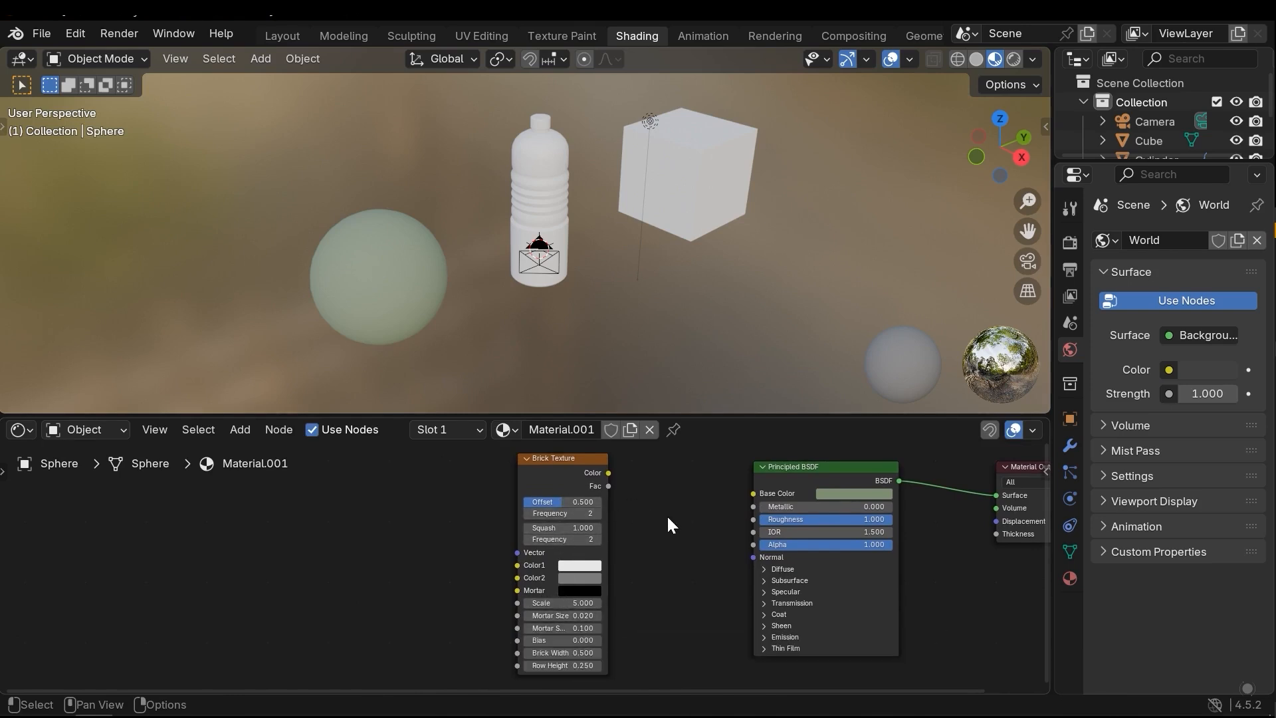
{"action": "middle_click_drag", "start_coordinate": [661, 502], "coordinate": [642, 534]}
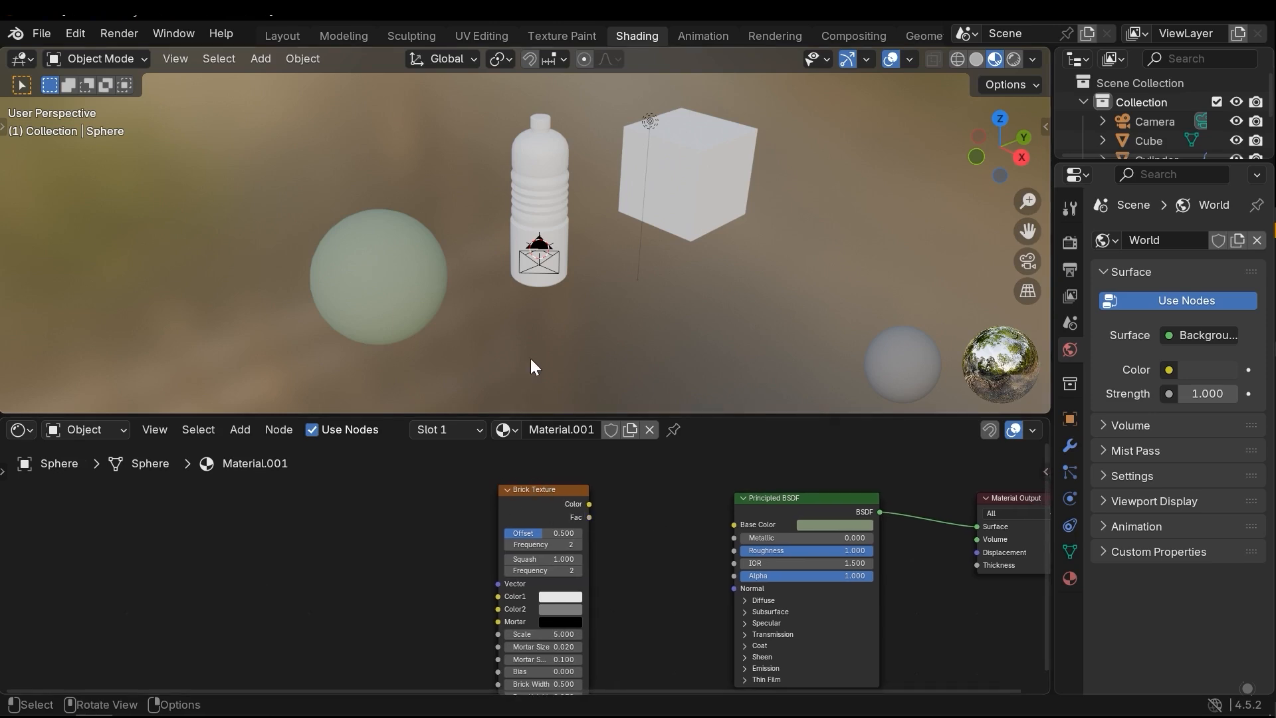
{"action": "middle_click_drag", "start_coordinate": [590, 507], "coordinate": [506, 545]}
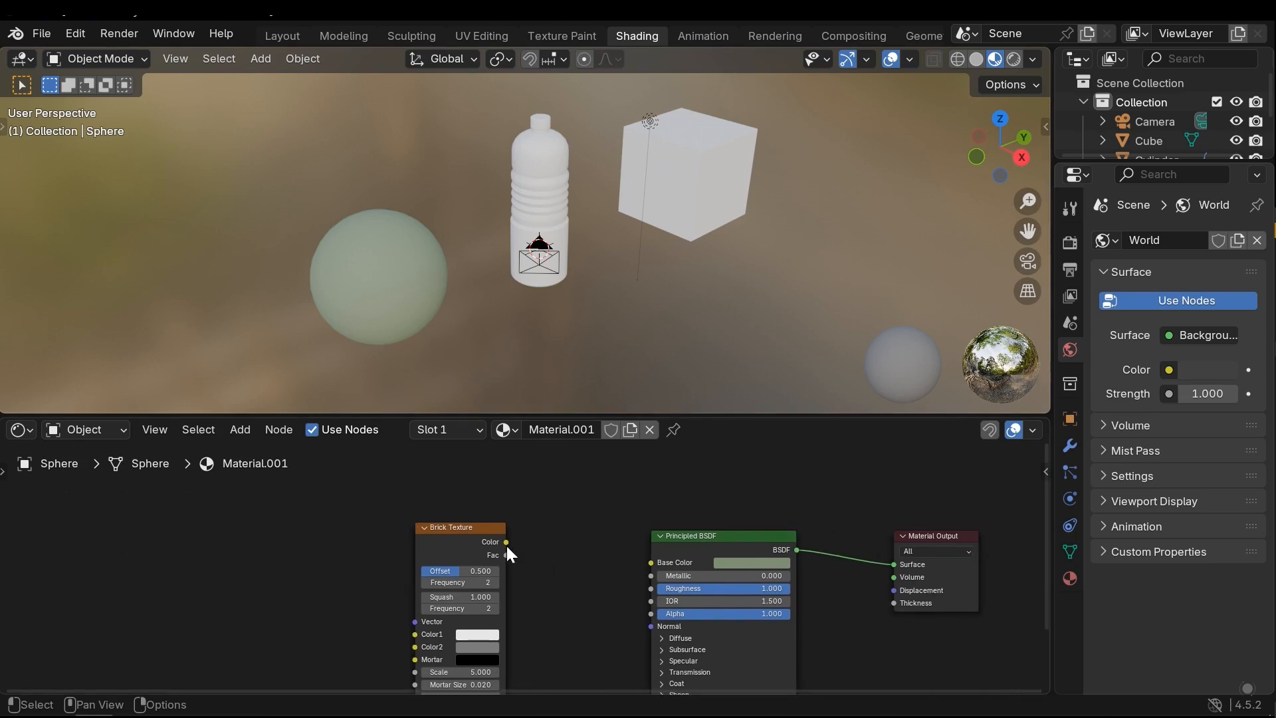
{"action": "mouse_move", "coordinate": [507, 539]}
{"action": "left_mouse_down"}
{"action": "mouse_move", "coordinate": [654, 567]}
{"action": "mouse_move", "coordinate": [596, 556]}
{"action": "mouse_move", "coordinate": [536, 577]}
{"action": "mouse_move", "coordinate": [506, 556]}
{"action": "left_mouse_up"}
{"action": "left_click_drag", "start_coordinate": [507, 543], "coordinate": [615, 578]}
{"action": "middle_click_drag", "start_coordinate": [585, 577], "coordinate": [576, 518]}
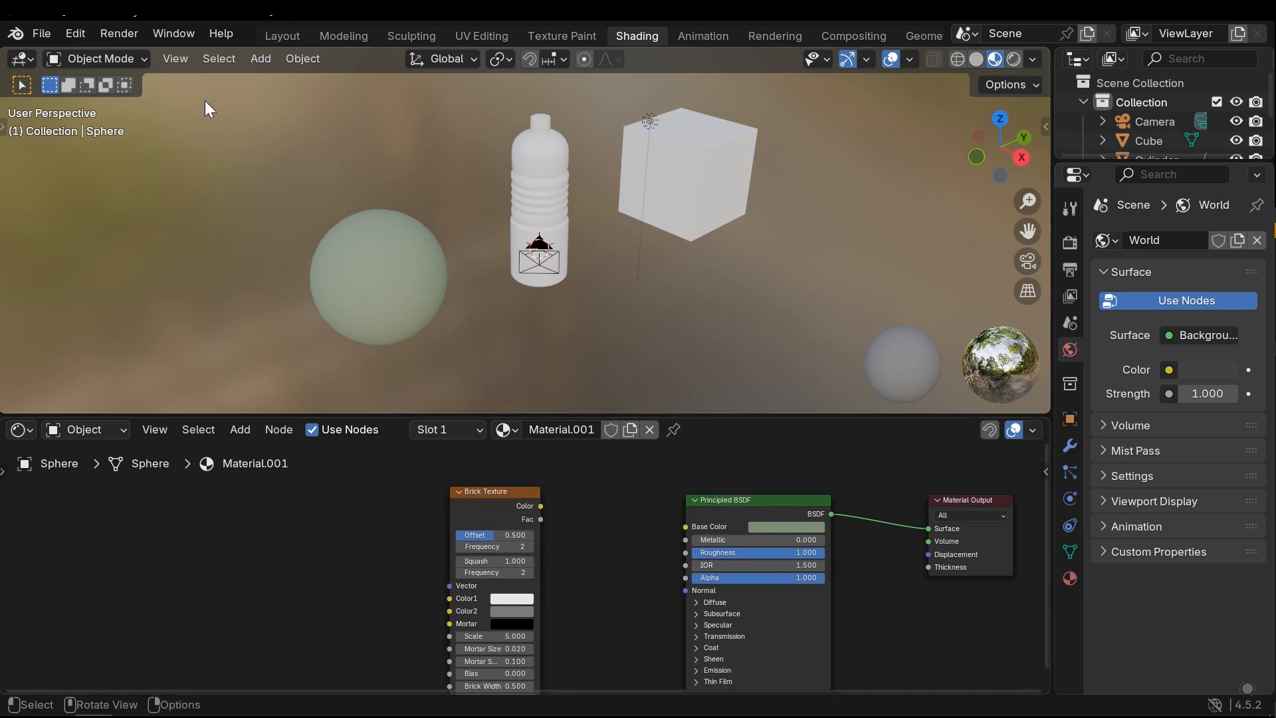
Check in the add-on preferences that Node Wrangler is enabled, and close the preferences
{"action": "left_click", "coordinate": [51, 27]}
{"action": "mouse_move", "coordinate": [69, 30]}
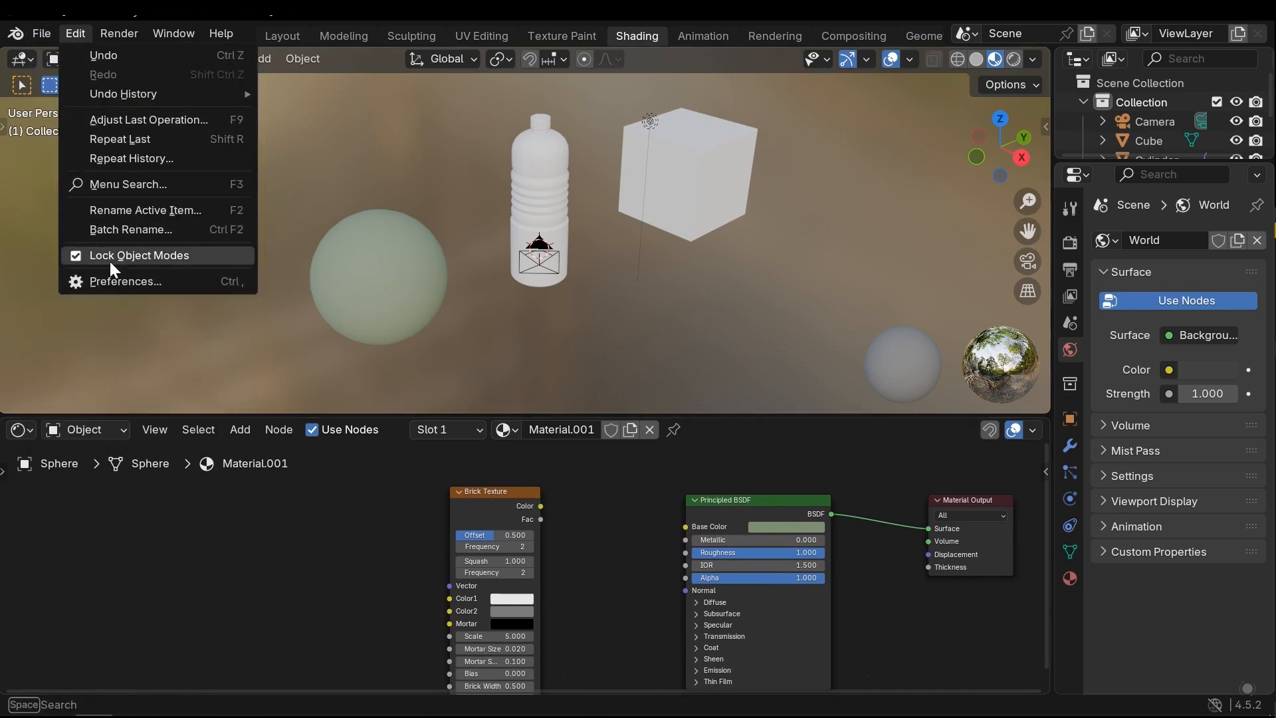
{"action": "left_click", "coordinate": [133, 281]}
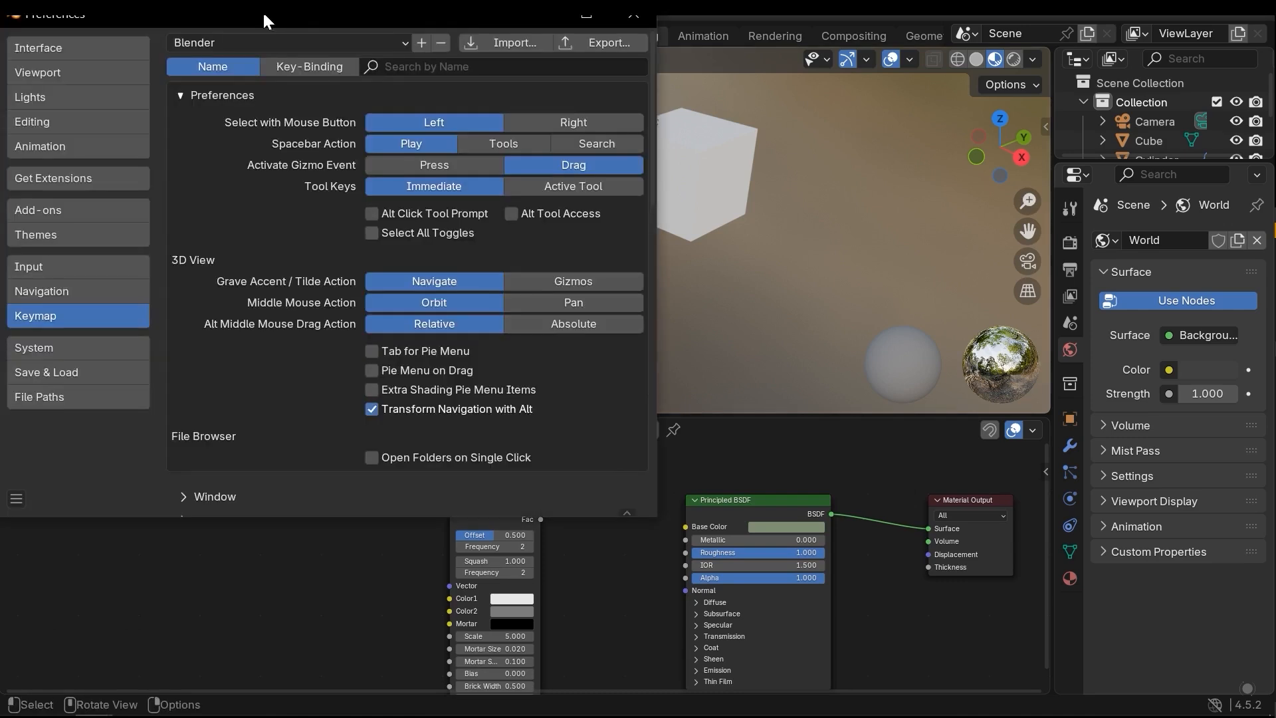
{"action": "left_click_drag", "start_coordinate": [272, 10], "coordinate": [338, 22]}
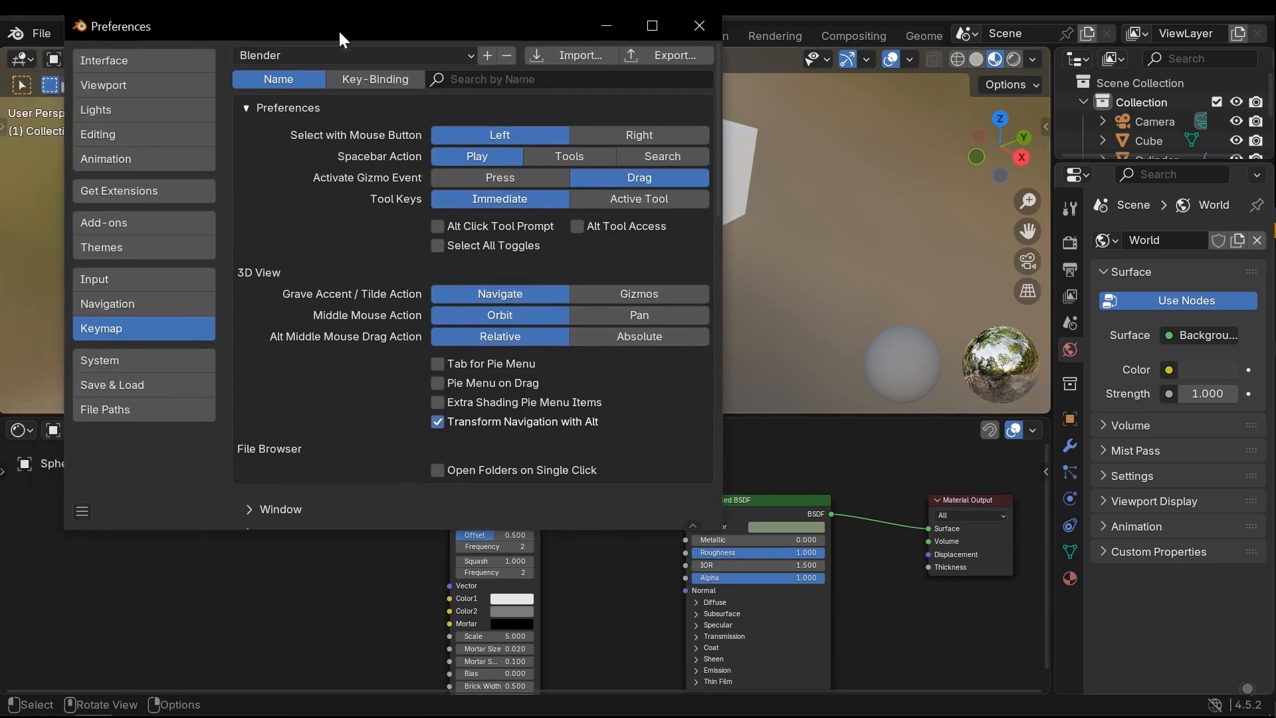
{"action": "left_click", "coordinate": [124, 230]}
{"action": "left_click", "coordinate": [354, 60]}
{"action": "left_click", "coordinate": [338, 322]}
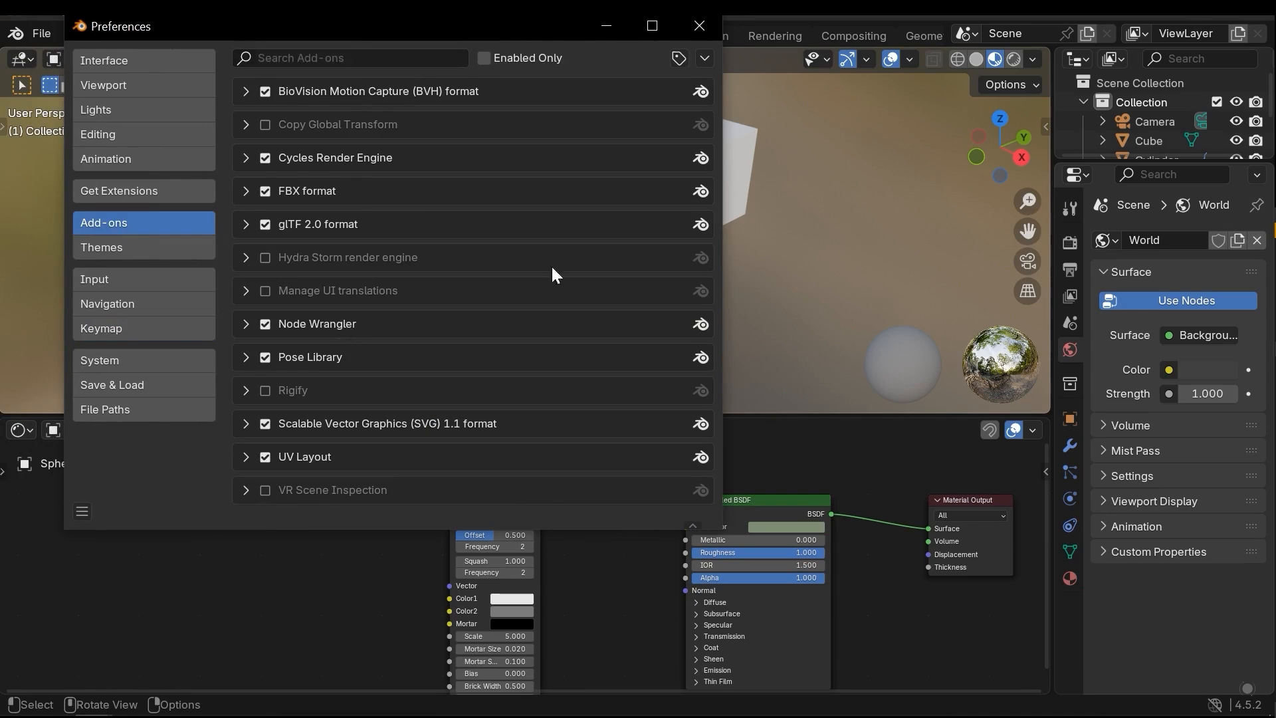
{"action": "left_click", "coordinate": [685, 27]}
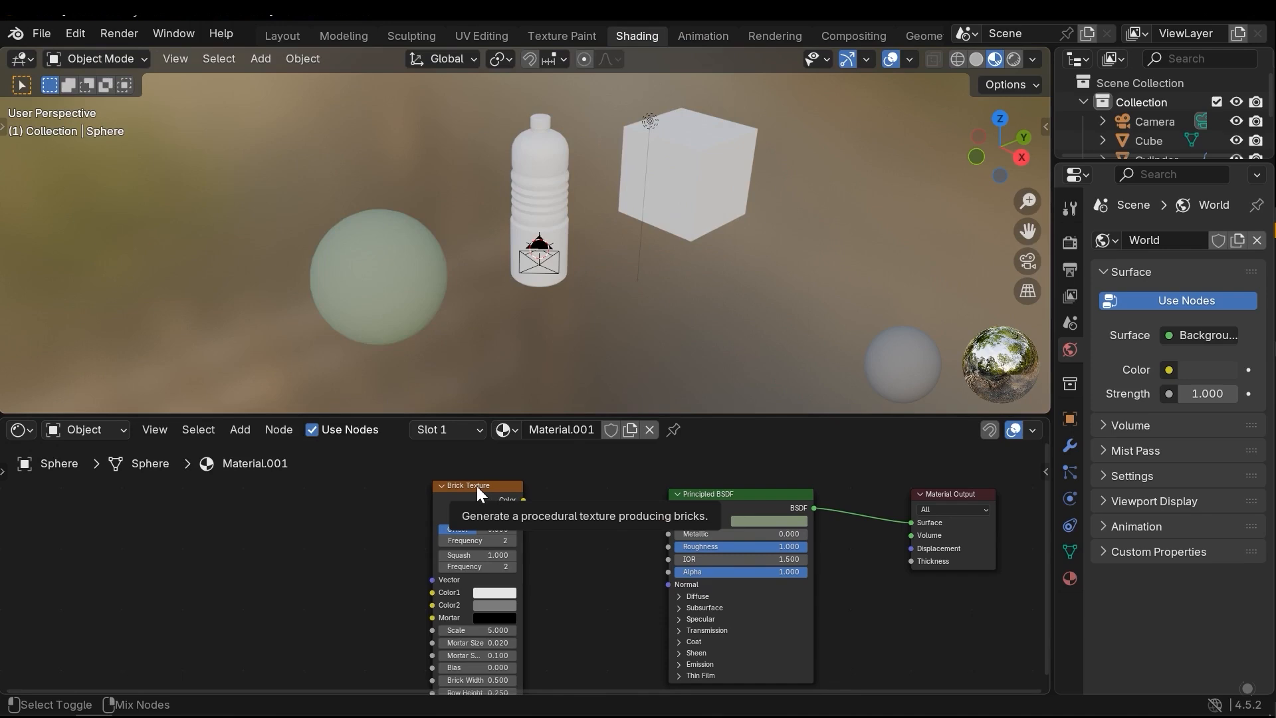
Preview the Brick Texture on the sphere by linking its Color output straight to the Material Output's Surface
{"action": "left_click", "coordinate": [477, 485], "text": "ctrl+shift"}
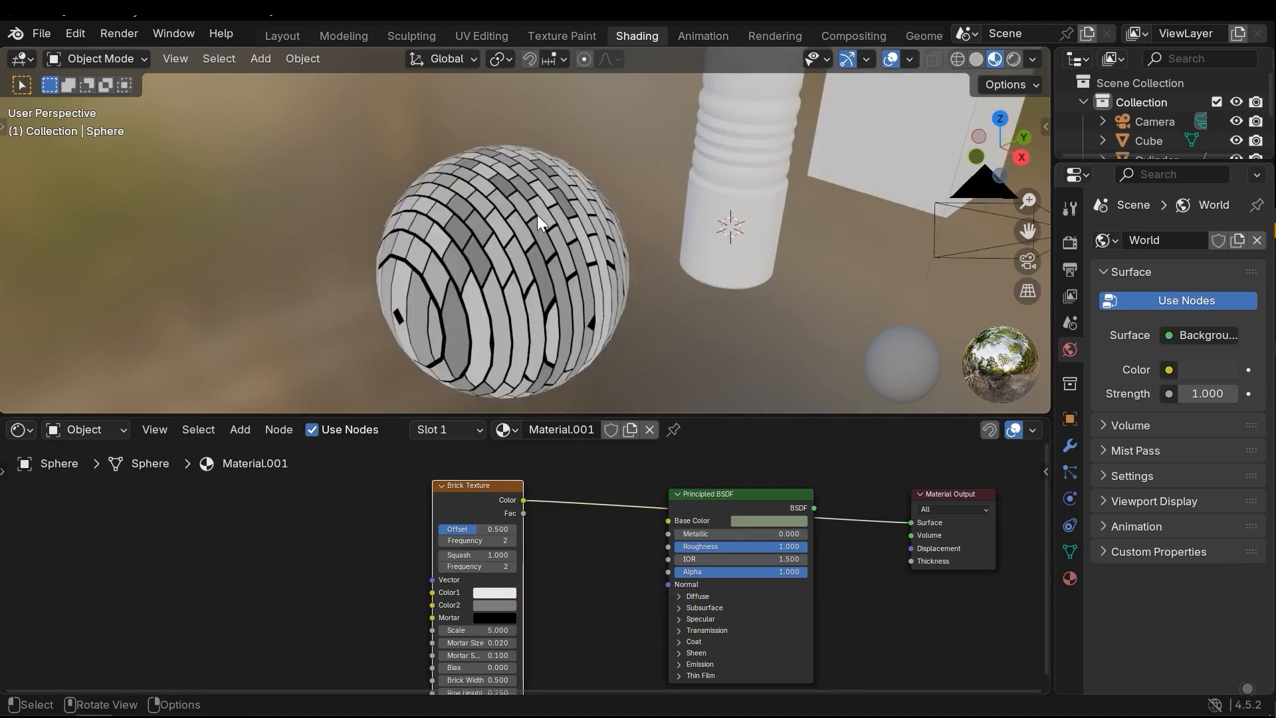
{"action": "middle_click_drag", "start_coordinate": [537, 214], "coordinate": [548, 246]}
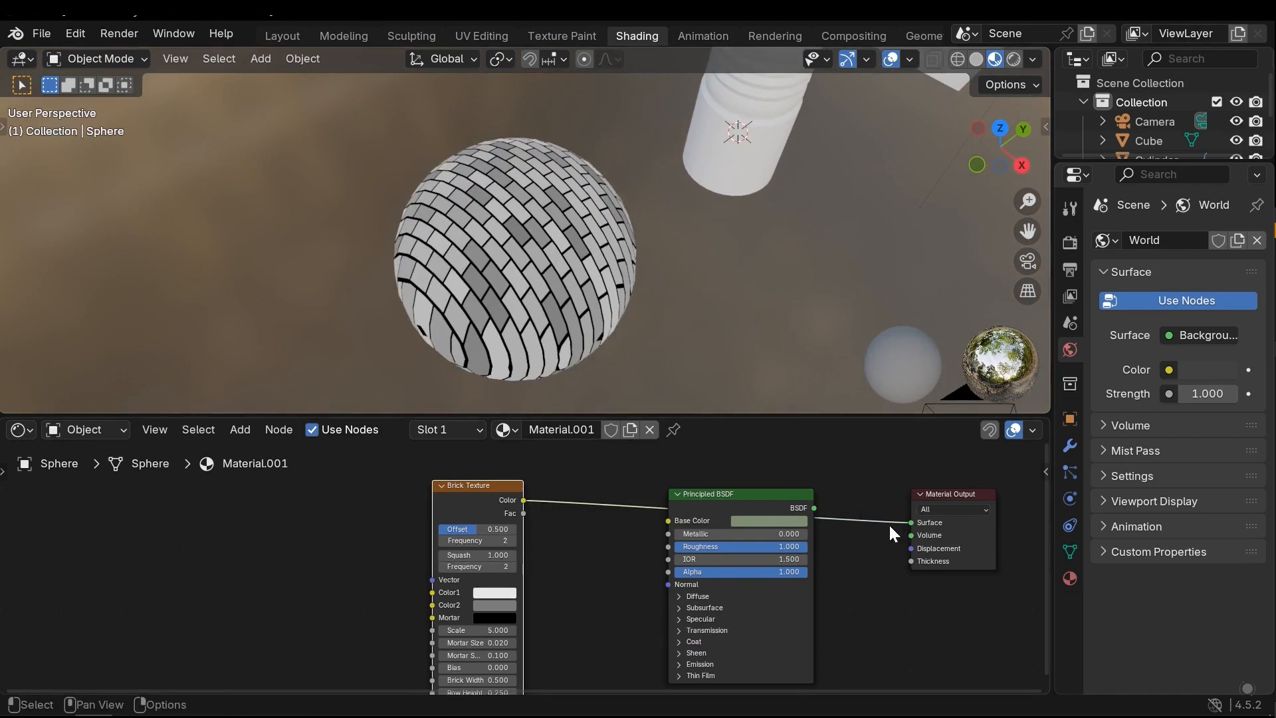
{"action": "middle_click_drag", "start_coordinate": [532, 529], "coordinate": [525, 530]}
{"action": "left_click_drag", "start_coordinate": [497, 536], "coordinate": [884, 558]}
{"action": "left_click", "coordinate": [573, 585]}
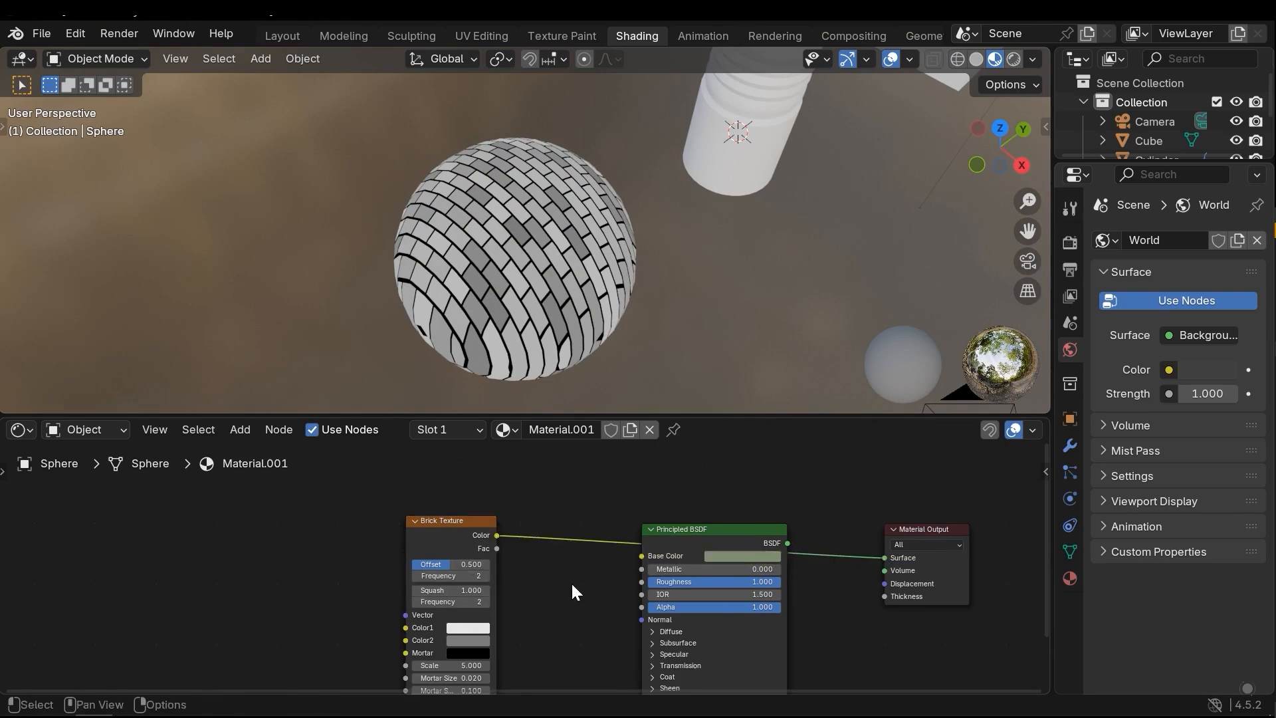
Move the Principled BSDF and Material Output nodes lower than the Brick Texture node
{"action": "middle_click_drag", "start_coordinate": [517, 291], "coordinate": [545, 319]}
{"action": "left_click_drag", "start_coordinate": [712, 545], "coordinate": [708, 575]}
{"action": "middle_click_drag", "start_coordinate": [825, 551], "coordinate": [761, 440]}
{"action": "middle_click_drag", "start_coordinate": [860, 491], "coordinate": [875, 560]}
{"action": "left_click_drag", "start_coordinate": [889, 492], "coordinate": [900, 546]}
{"action": "middle_click_drag", "start_coordinate": [786, 510], "coordinate": [896, 595]}
Select the sphere and rename its material to BrickMat
{"action": "middle_click_drag", "start_coordinate": [672, 346], "coordinate": [506, 170]}
{"action": "middle_click_drag", "start_coordinate": [525, 229], "coordinate": [549, 296]}
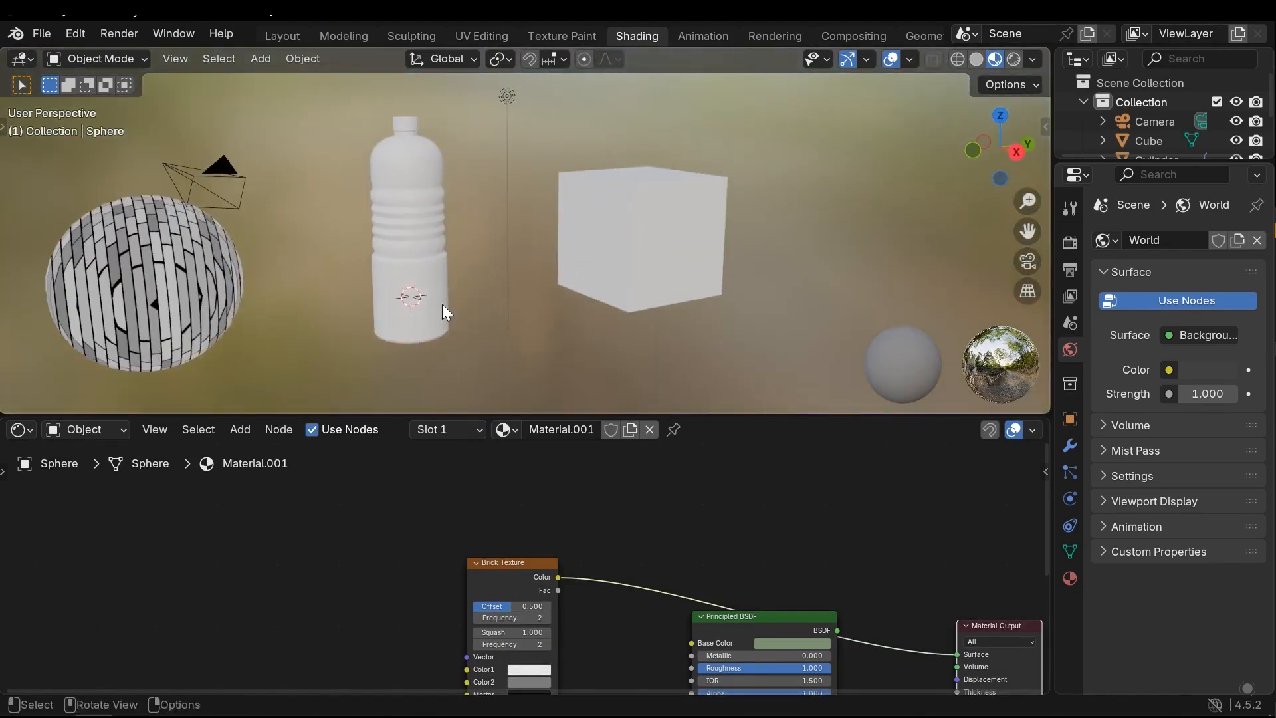
{"action": "middle_click_drag", "start_coordinate": [191, 296], "coordinate": [616, 257]}
{"action": "left_click", "coordinate": [613, 198]}
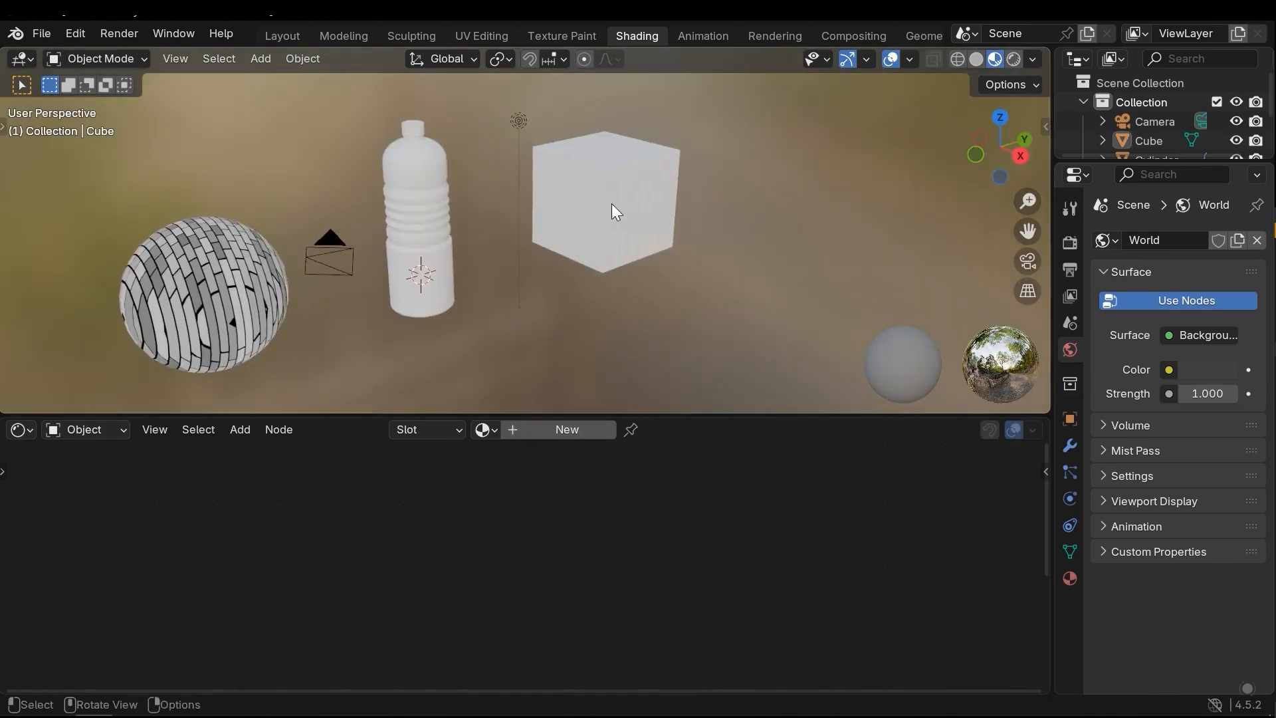
{"action": "left_click", "coordinate": [246, 358]}
{"action": "middle_click_drag", "start_coordinate": [372, 319], "coordinate": [331, 289]}
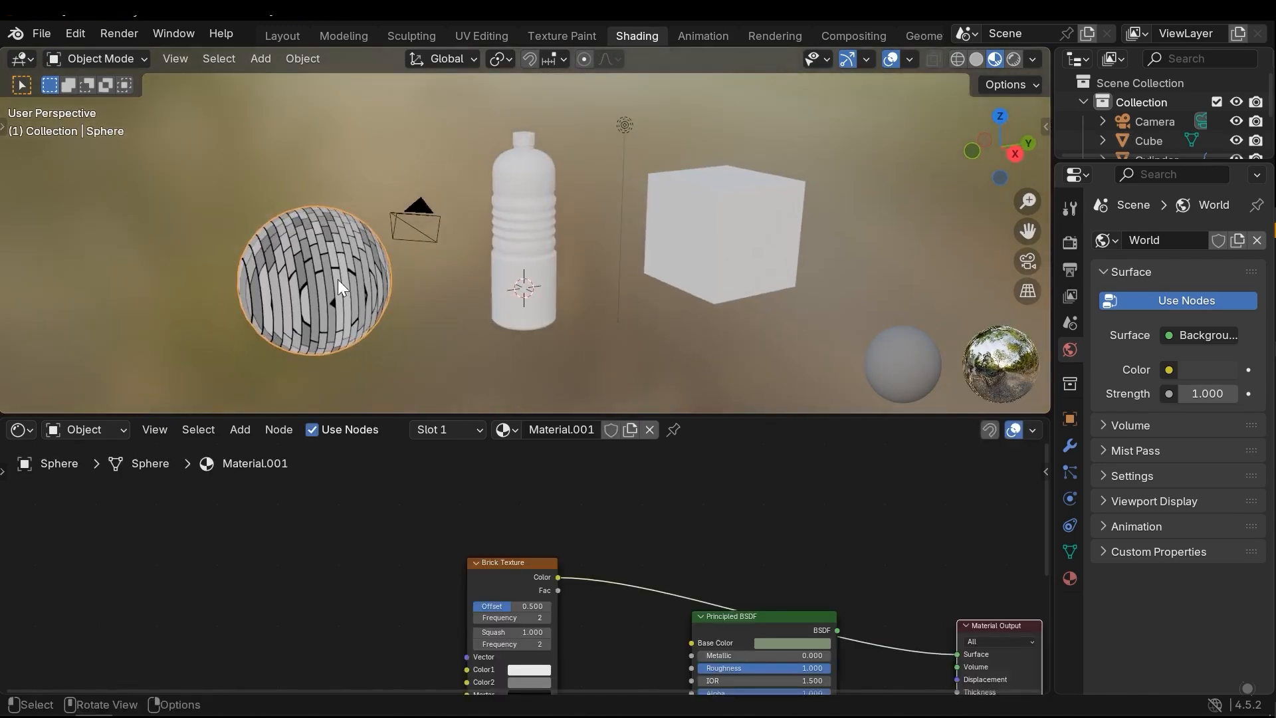
{"action": "left_click", "coordinate": [582, 430]}
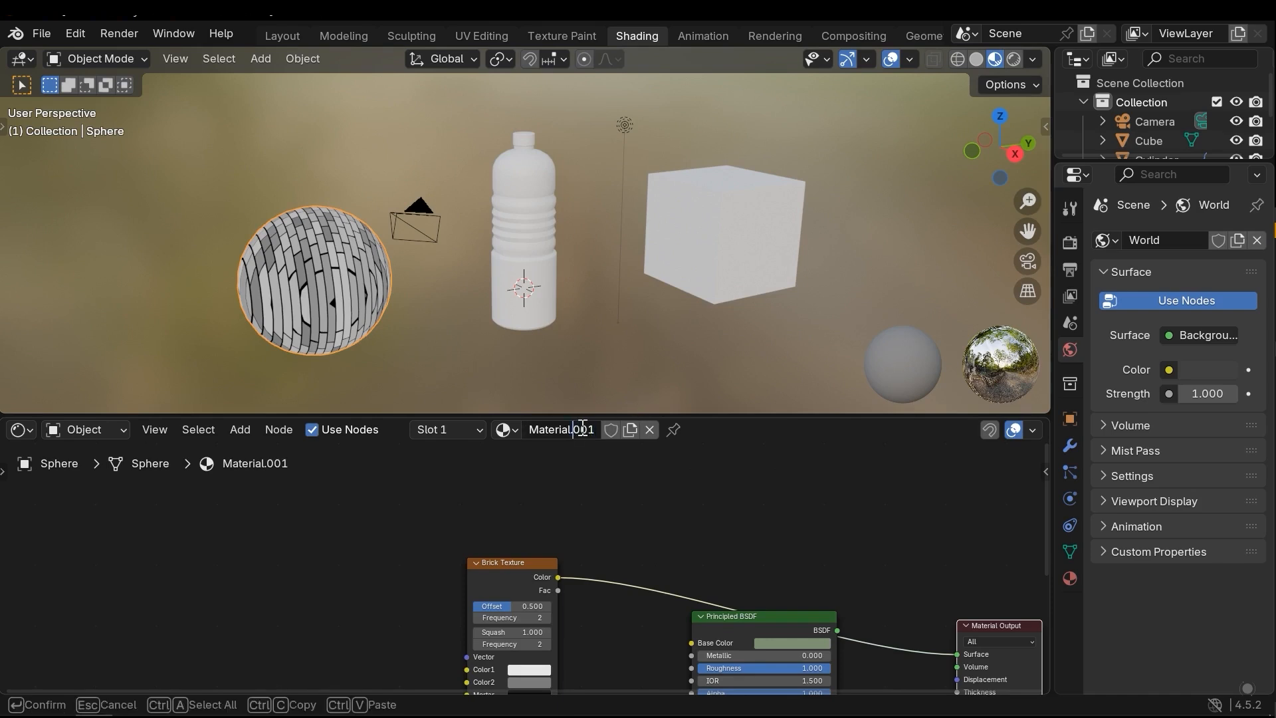
{"action": "key", "text": "ctrl+a"}
{"action": "key", "text": "BackSpace"}
{"action": "type", "text": "BrickMat"}
{"action": "key", "text": "Return"}
Select the cube and assign the existing BrickMat material to it
{"action": "left_click", "coordinate": [764, 283]}
{"action": "middle_click_drag", "start_coordinate": [777, 295], "coordinate": [677, 308], "text": "shift"}
{"action": "scroll", "coordinate": [629, 340], "scroll_direction": "up", "scroll_amount": 1}
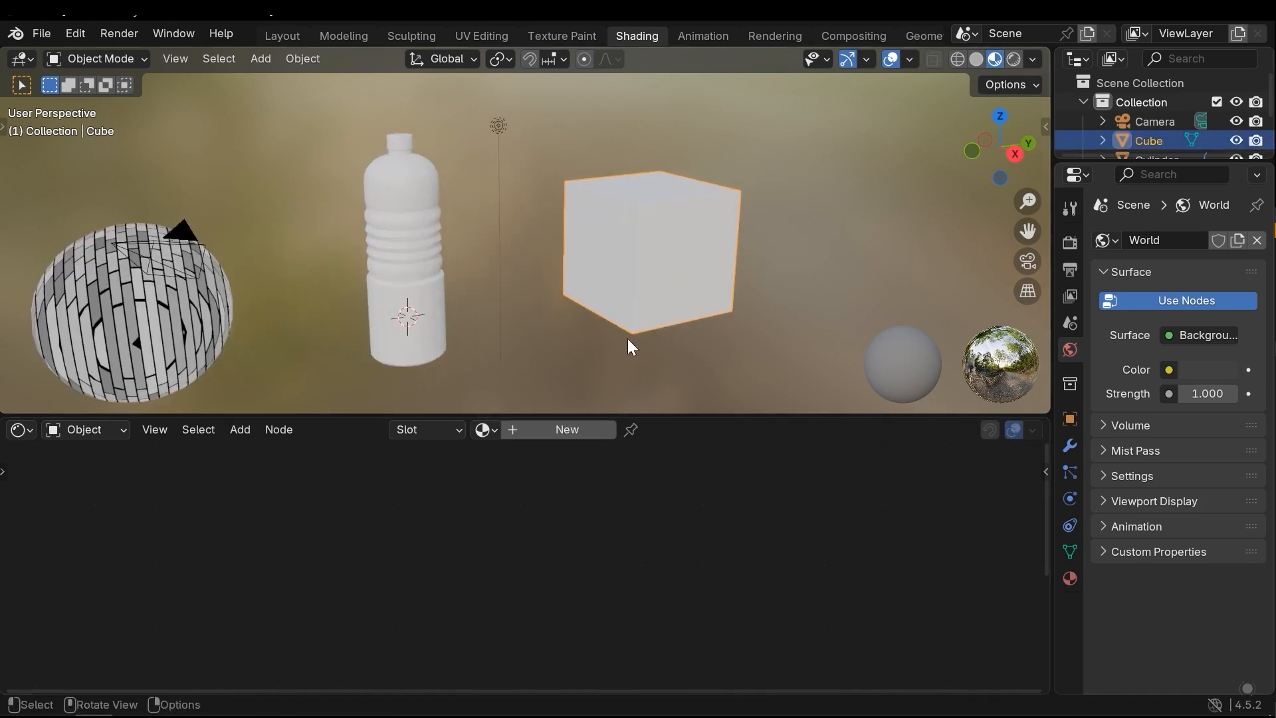
{"action": "left_click", "coordinate": [484, 430]}
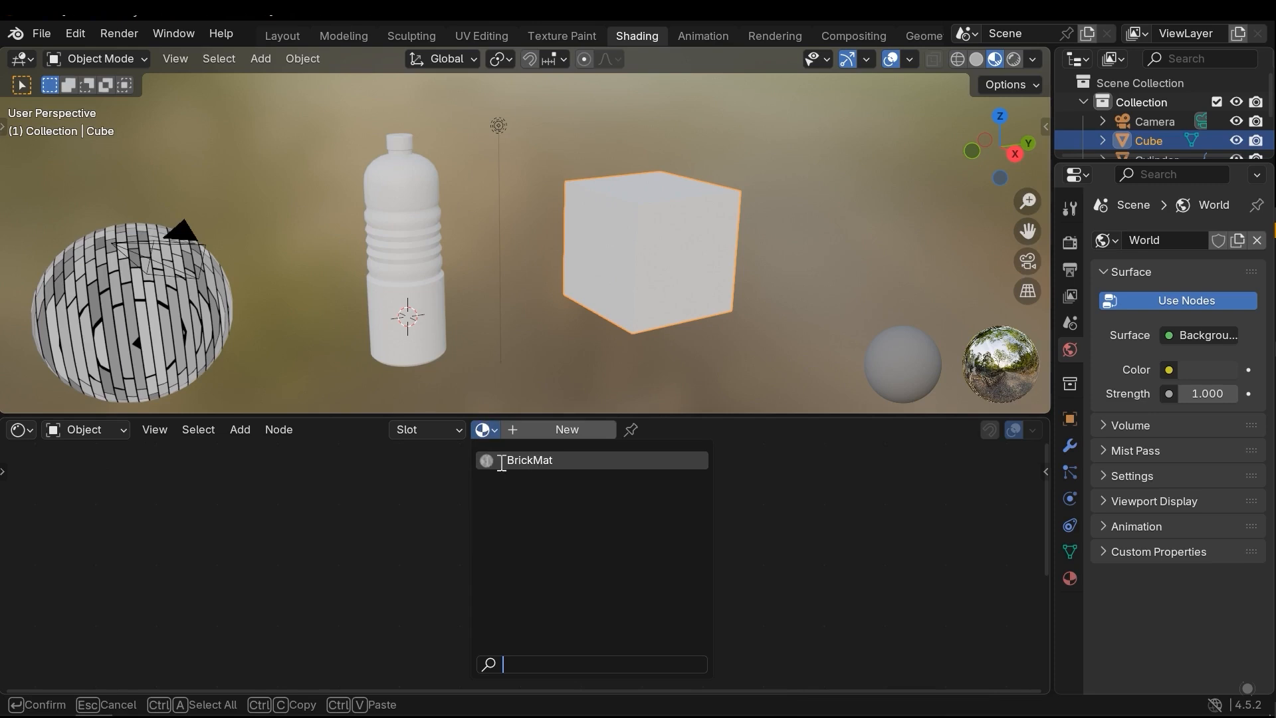
{"action": "left_click", "coordinate": [540, 461]}
{"action": "middle_click_drag", "start_coordinate": [625, 345], "coordinate": [492, 299]}
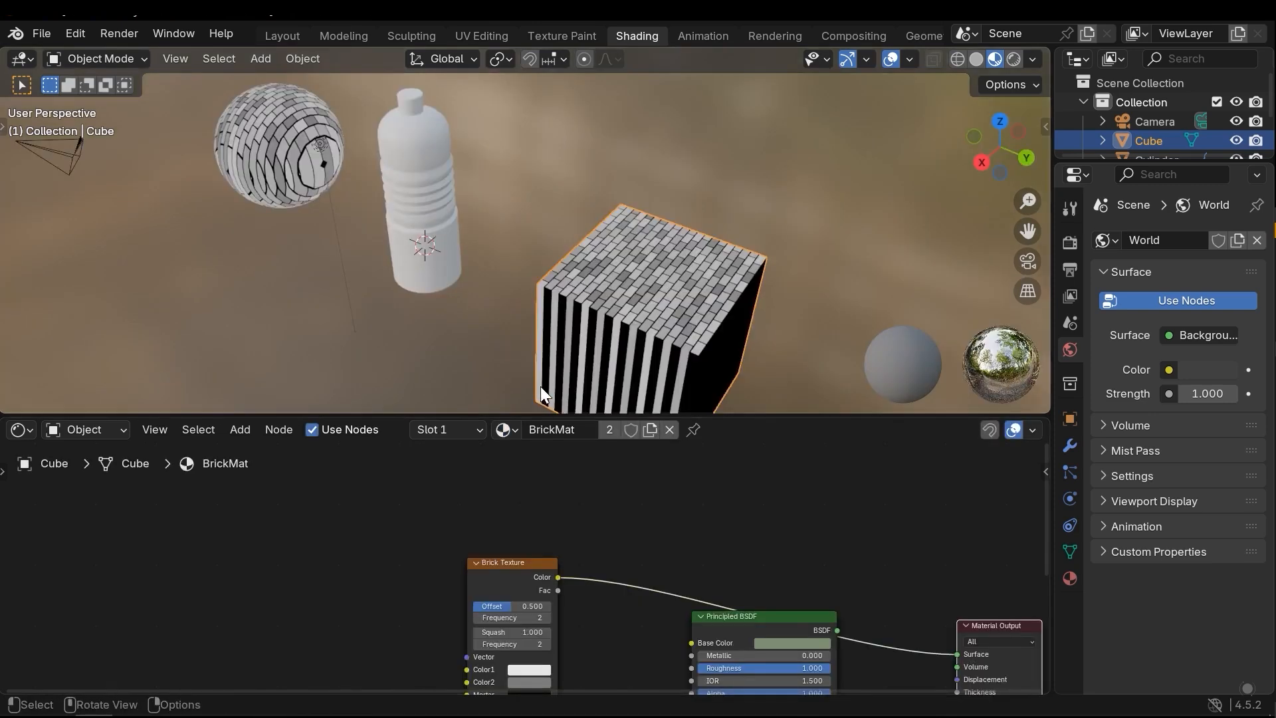
Compare the material nodes of the sphere and the cube by selecting each object in turn
{"action": "scroll", "coordinate": [688, 572], "scroll_direction": "down", "scroll_amount": 2}
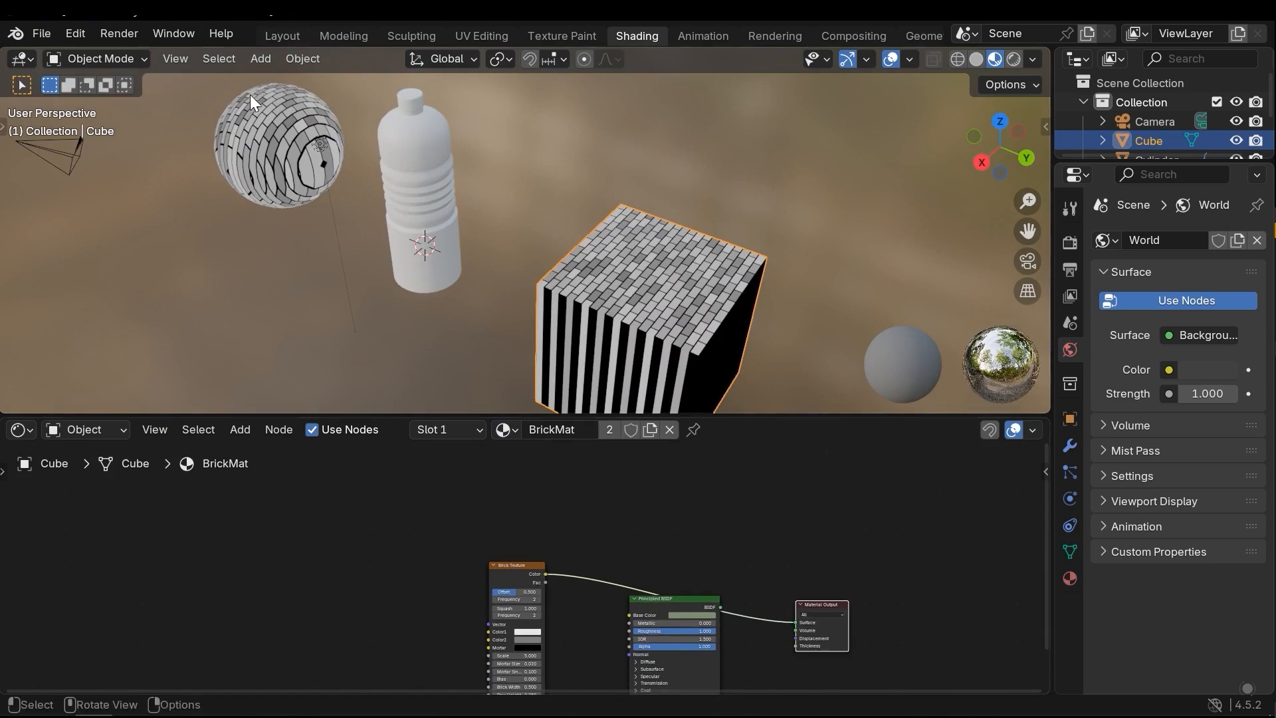
{"action": "left_click", "coordinate": [277, 162]}
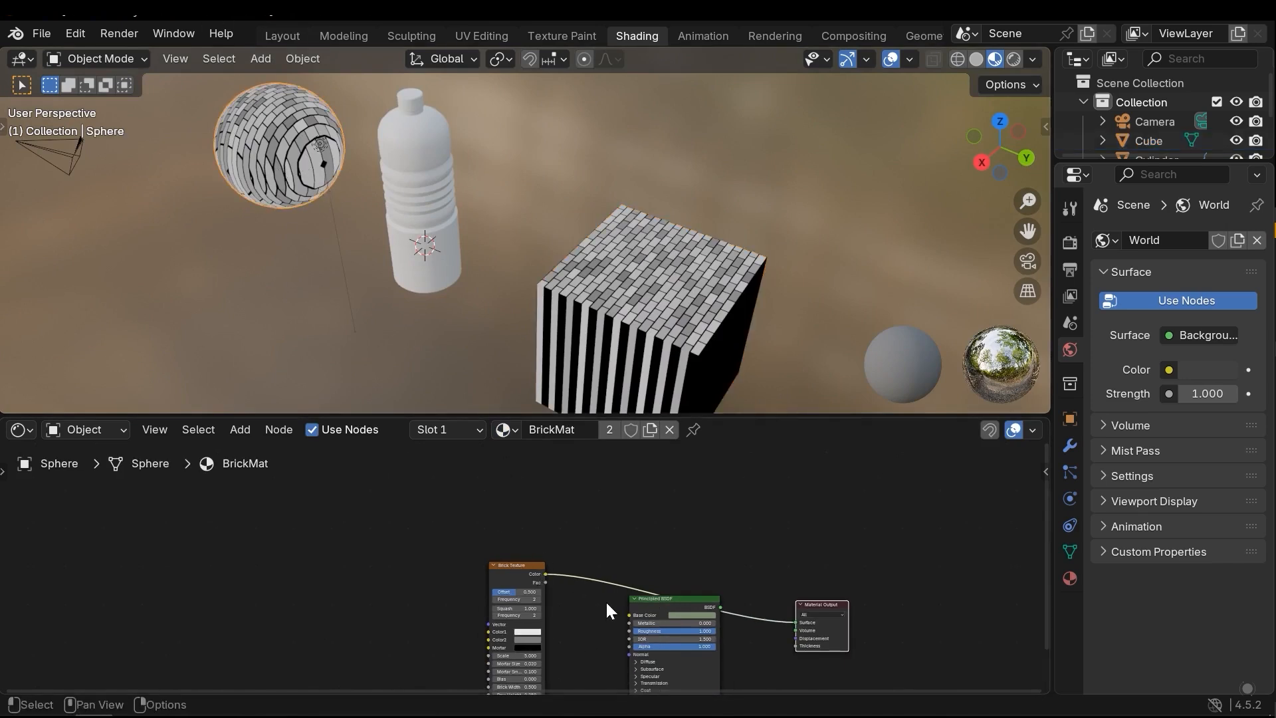
{"action": "left_click", "coordinate": [656, 332]}
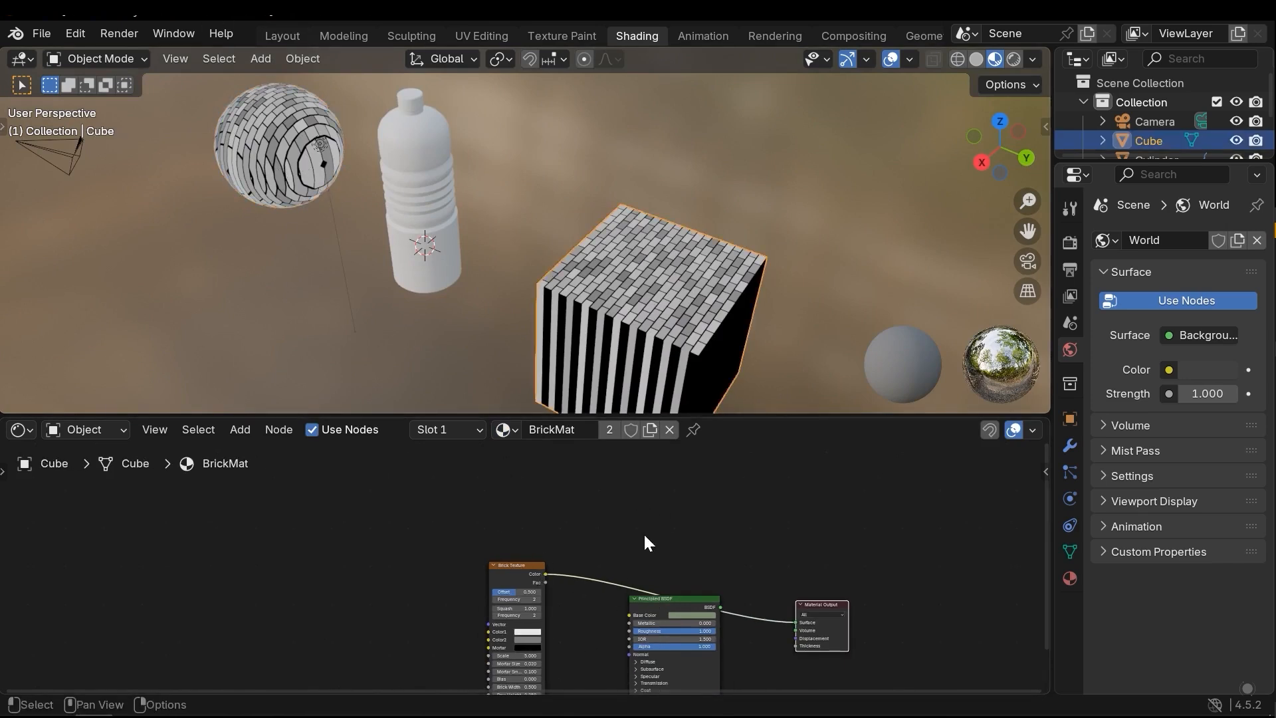
Preview the Brick Texture's Fac output on the cube's top face by routing it directly to the Material Output's Surface
{"action": "scroll", "coordinate": [573, 245], "scroll_direction": "up", "scroll_amount": 5}
{"action": "middle_click_drag", "start_coordinate": [572, 246], "coordinate": [478, 282]}
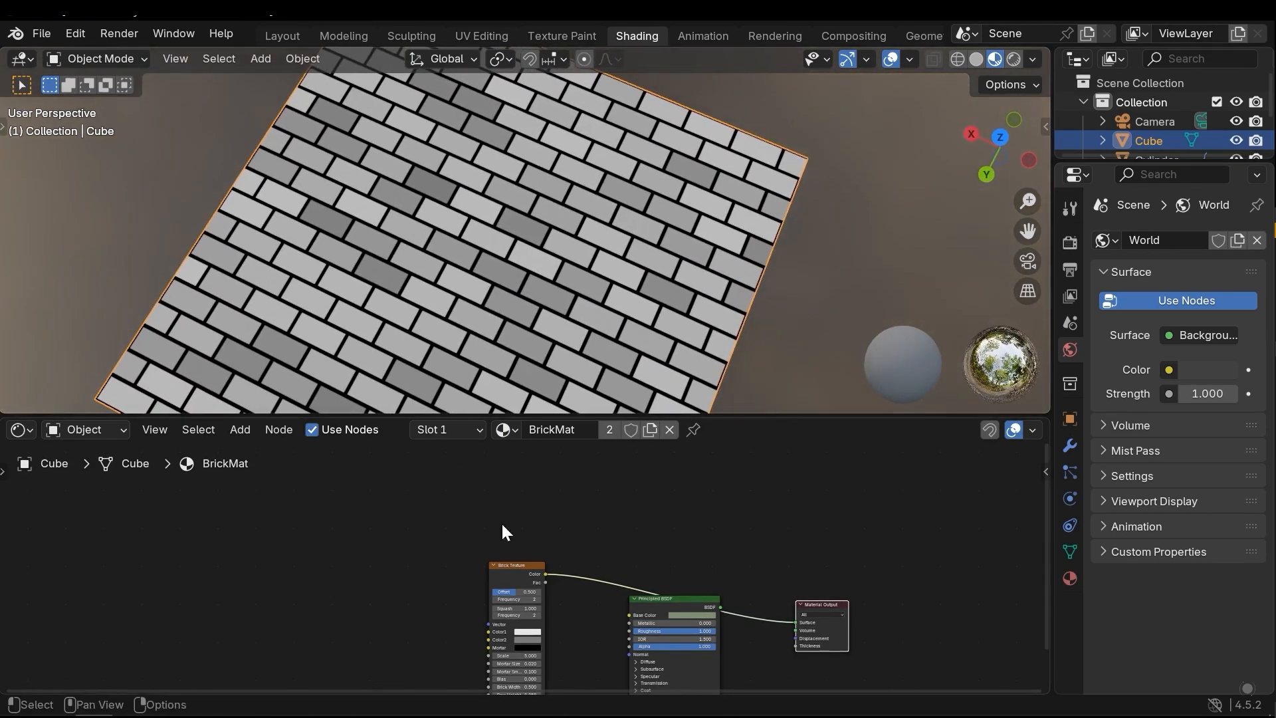
{"action": "scroll", "coordinate": [542, 575], "scroll_direction": "up", "scroll_amount": 3}
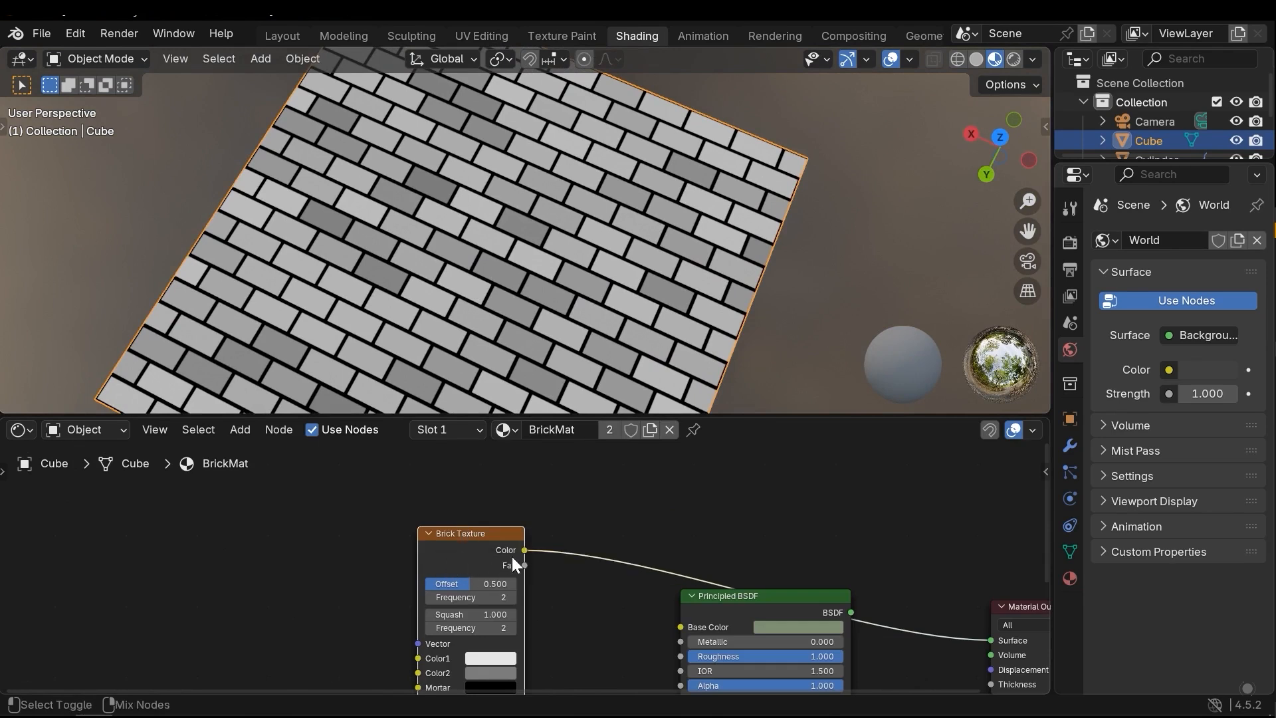
{"action": "left_click", "coordinate": [469, 546], "text": "ctrl+shift"}
{"action": "middle_click_drag", "start_coordinate": [476, 322], "coordinate": [489, 350]}
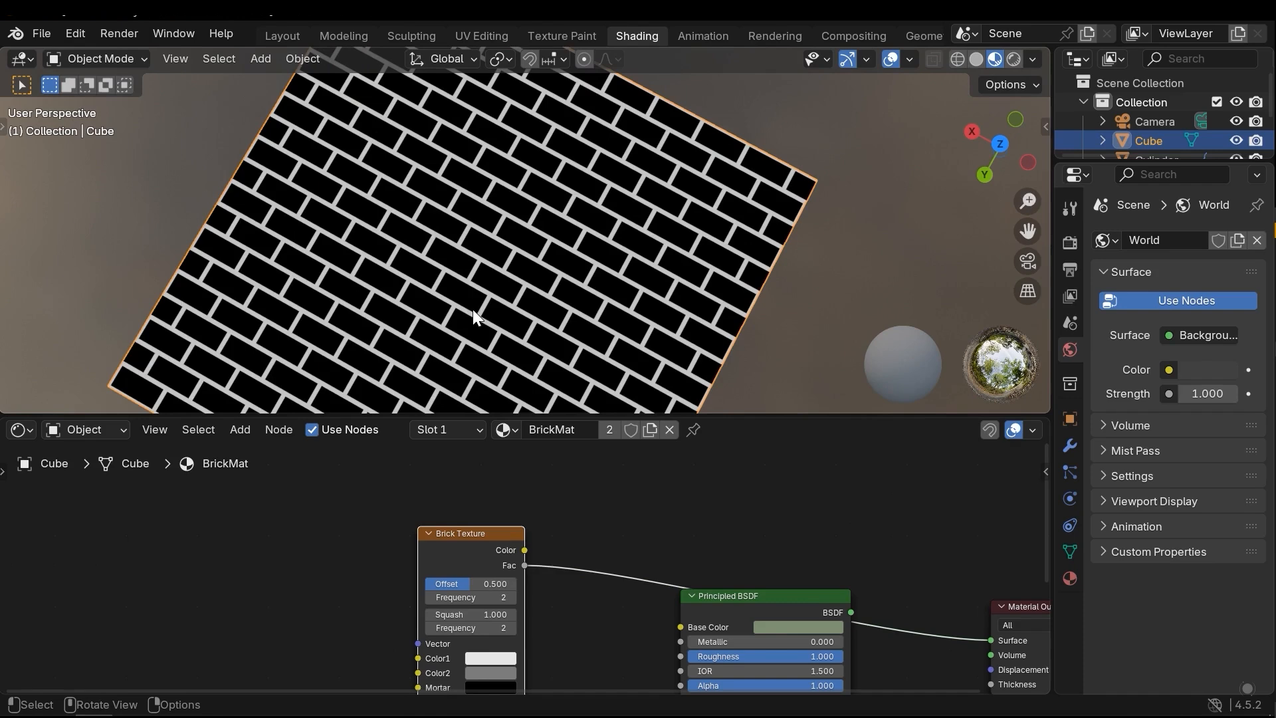
{"action": "middle_click_drag", "start_coordinate": [473, 309], "coordinate": [404, 245]}
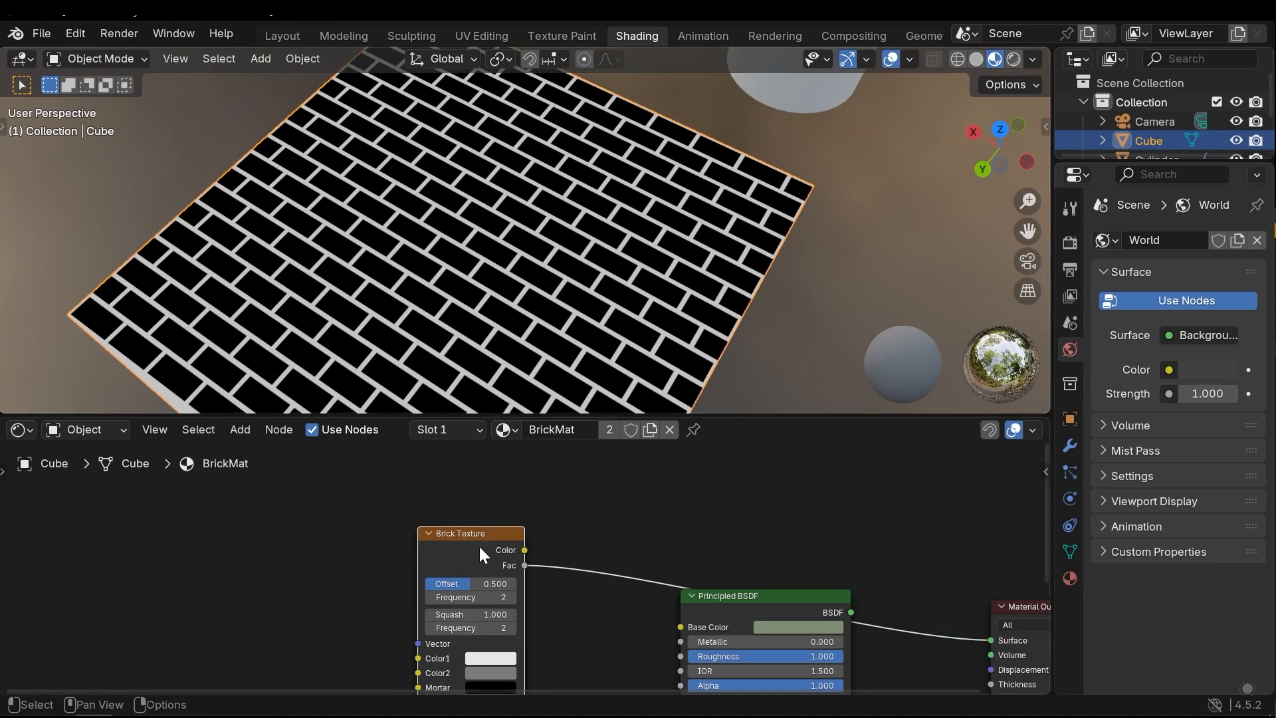
Reconnect the Principled BSDF to Surface, with the Brick Texture's Color feeding Base Color and Fac feeding Roughness
{"action": "mouse_move", "coordinate": [524, 565]}
{"action": "left_mouse_down", "text": "ctrl"}
{"action": "mouse_move", "coordinate": [525, 549]}
{"action": "mouse_move", "coordinate": [524, 565]}
{"action": "left_mouse_up", "text": "ctrl"}
{"action": "middle_click_drag", "start_coordinate": [532, 330], "coordinate": [484, 311]}
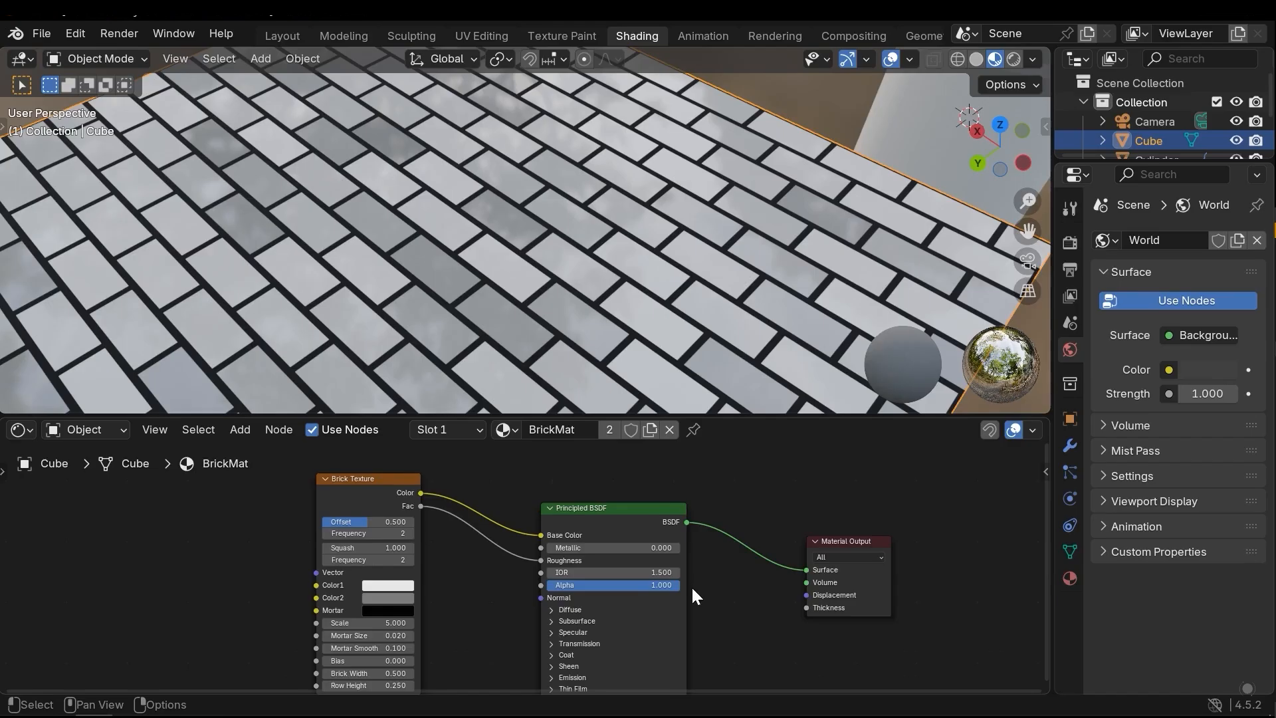
{"action": "middle_click_drag", "start_coordinate": [692, 585], "coordinate": [743, 585]}
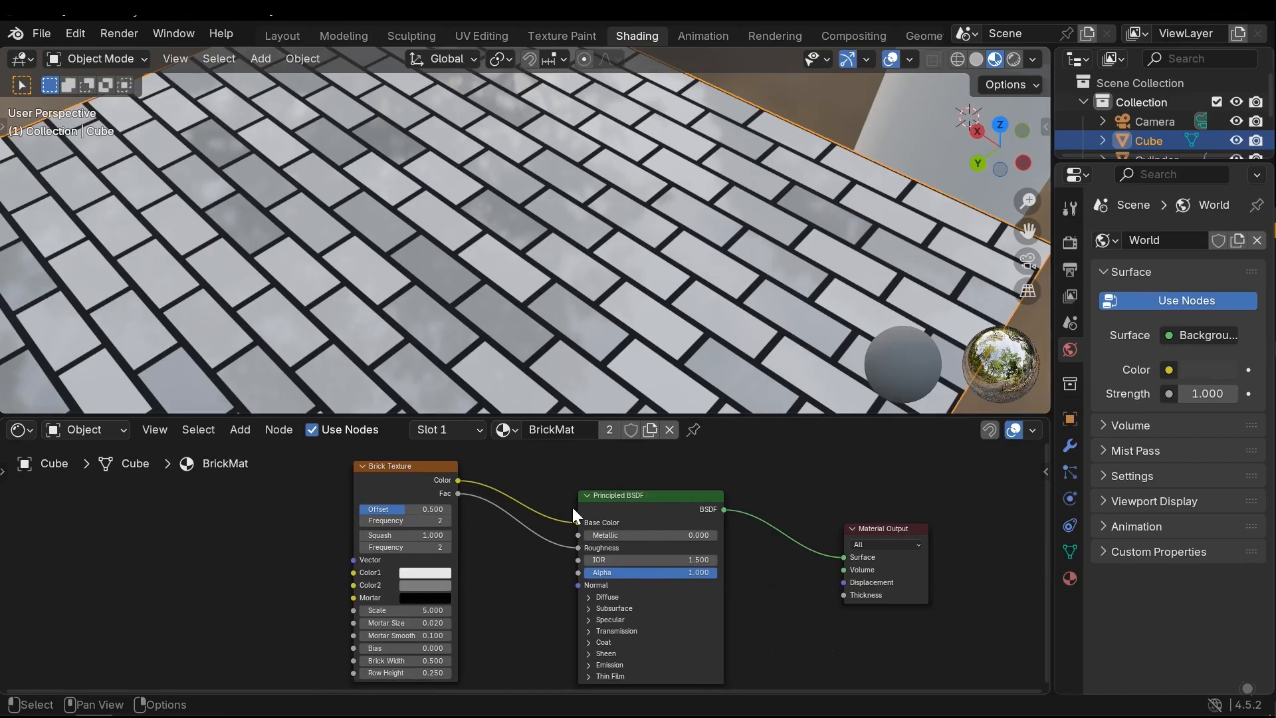
Disconnect the Brick Texture's Color and Fac outputs from the Principled BSDF and move the Brick Texture node aside
{"action": "middle_click_drag", "start_coordinate": [578, 517], "coordinate": [584, 505]}
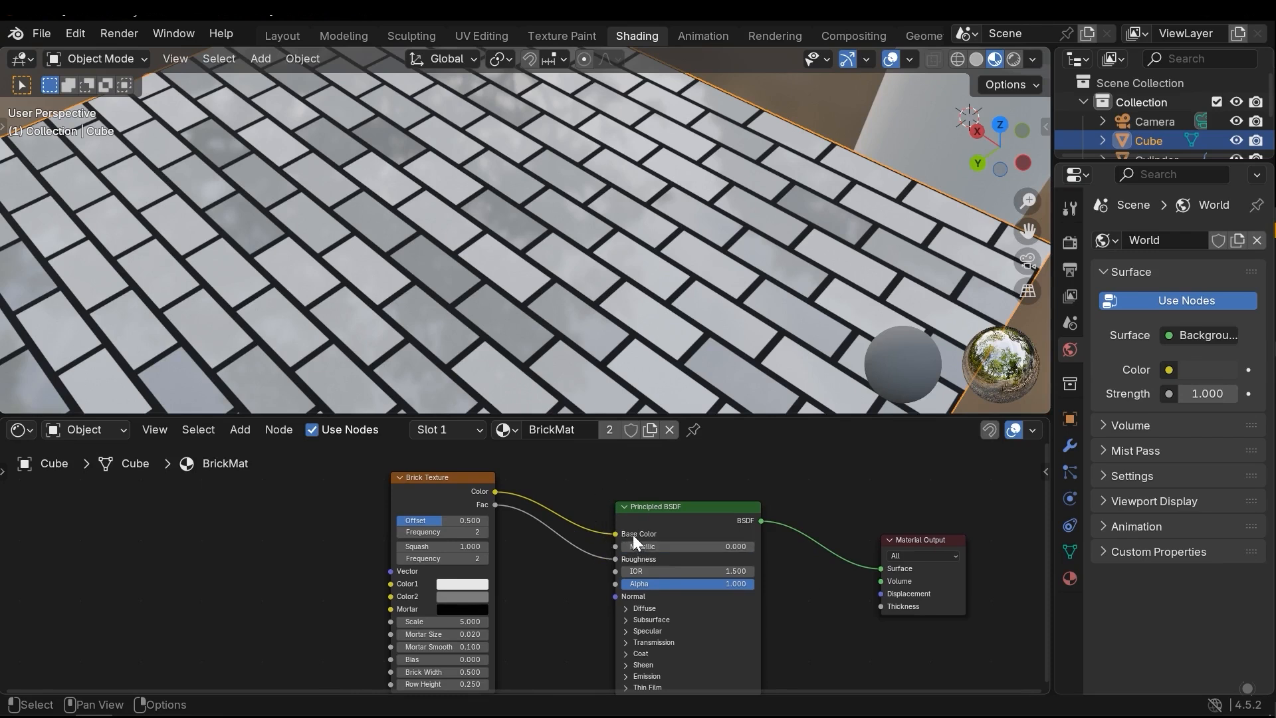
{"action": "scroll", "coordinate": [591, 525], "scroll_direction": "down", "scroll_amount": 1}
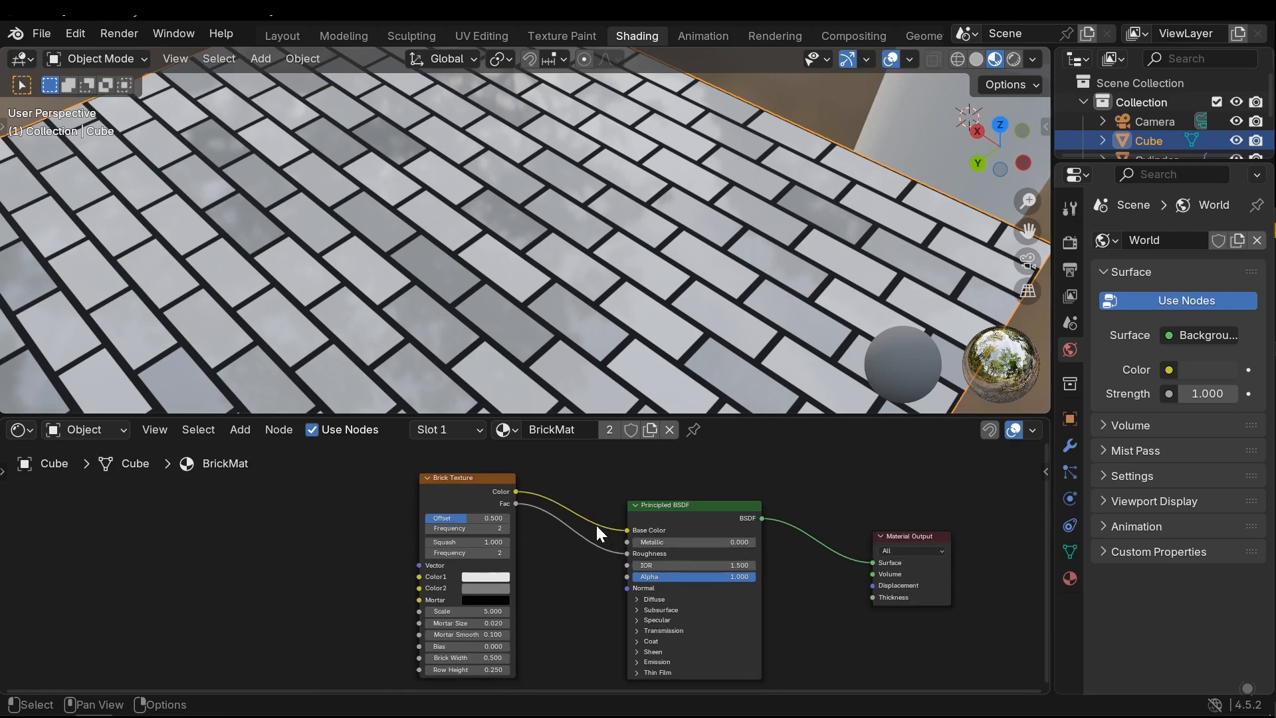
{"action": "middle_click_drag", "start_coordinate": [540, 553], "coordinate": [551, 552]}
{"action": "right_click_drag", "start_coordinate": [594, 491], "coordinate": [574, 605], "text": "ctrl"}
{"action": "middle_click_drag", "start_coordinate": [561, 604], "coordinate": [614, 634]}
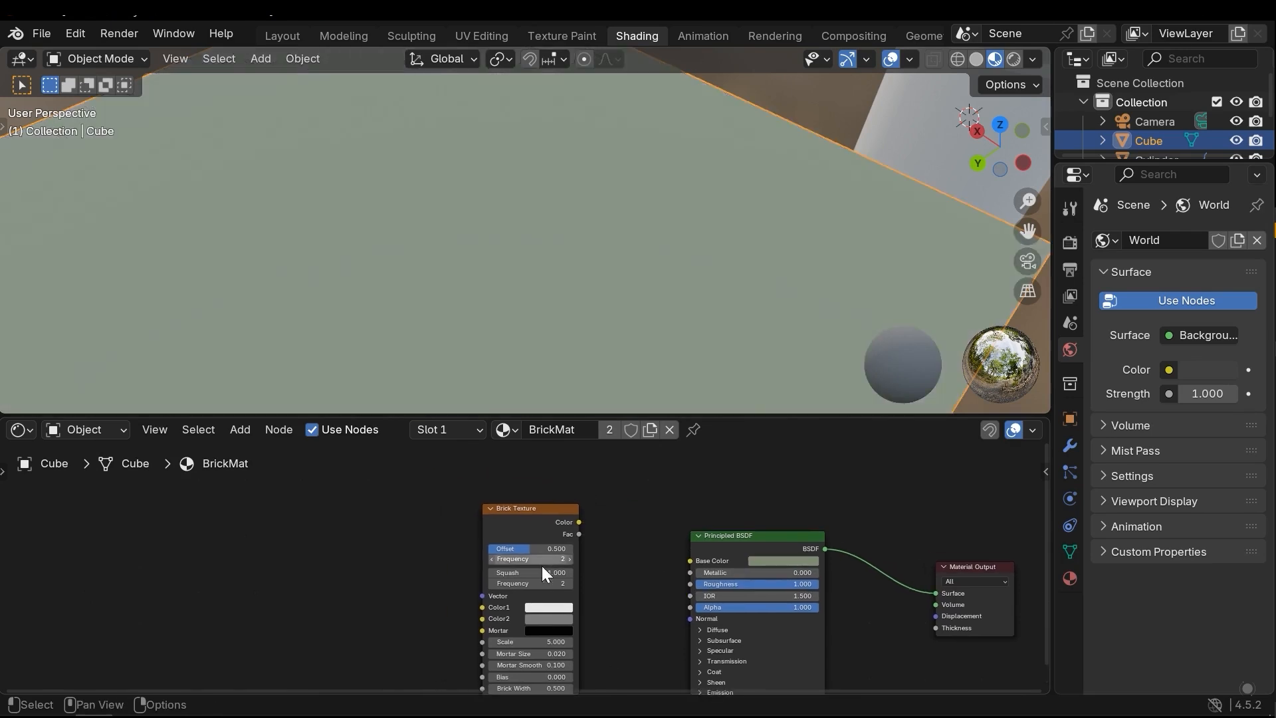
{"action": "scroll", "coordinate": [537, 565], "scroll_direction": "down", "scroll_amount": 8}
{"action": "left_click_drag", "start_coordinate": [532, 537], "coordinate": [459, 476]}
{"action": "scroll", "coordinate": [523, 575], "scroll_direction": "up", "scroll_amount": 4}
Add a Checker Texture node between the Brick Texture and the Principled BSDF
{"action": "key", "text": "shift+a"}
{"action": "mouse_move", "coordinate": [477, 496]}
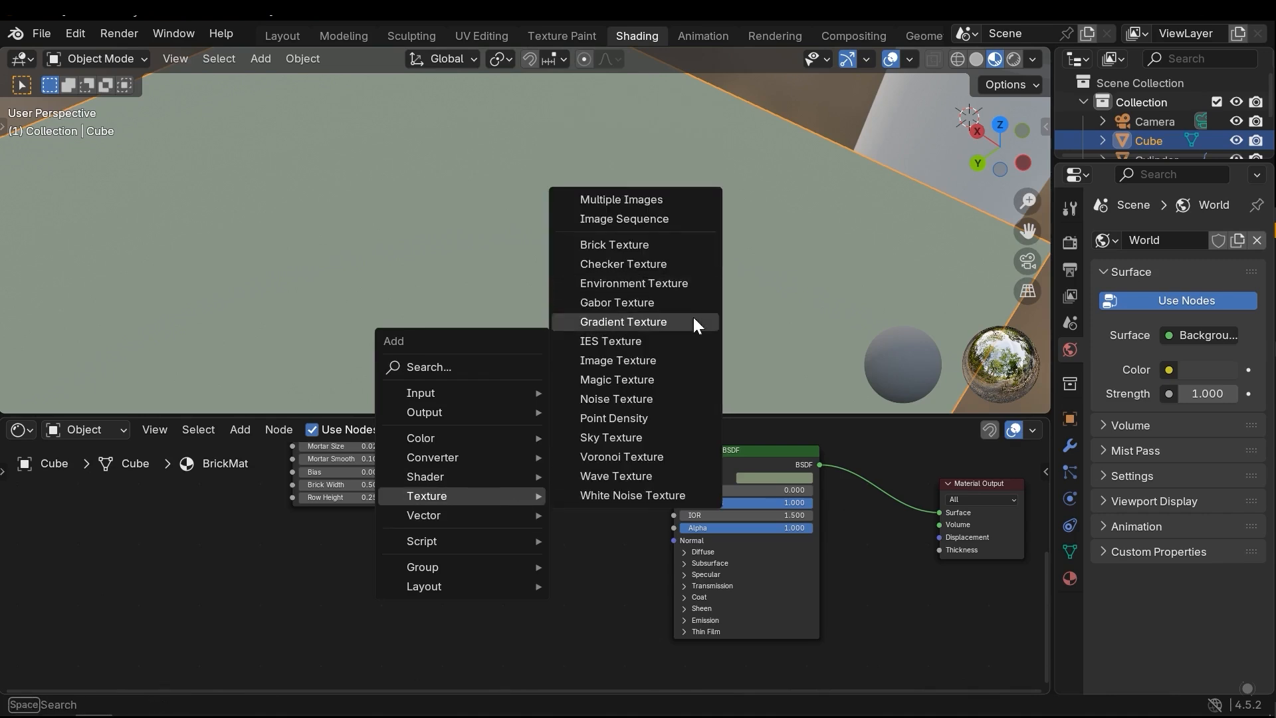
{"action": "left_click", "coordinate": [643, 264]}
{"action": "left_click", "coordinate": [440, 503]}
{"action": "middle_click_drag", "start_coordinate": [611, 538], "coordinate": [521, 587]}
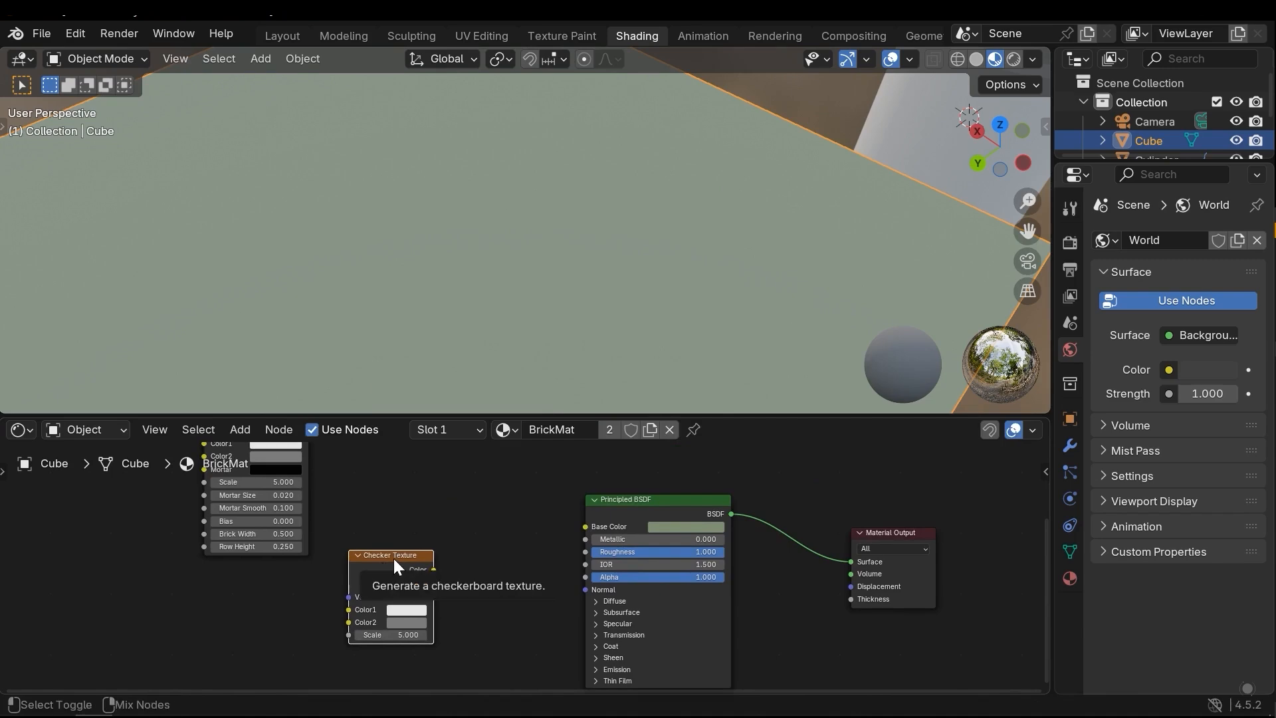
Preview the Checker Texture's Color and Fac outputs on the cube by routing them to Surface, ending on Color
{"action": "left_click", "coordinate": [394, 558], "text": "ctrl+shift"}
{"action": "scroll", "coordinate": [601, 264], "scroll_direction": "down", "scroll_amount": 5}
{"action": "middle_click_drag", "start_coordinate": [599, 282], "coordinate": [579, 299]}
{"action": "scroll", "coordinate": [428, 599], "scroll_direction": "up", "scroll_amount": 2}
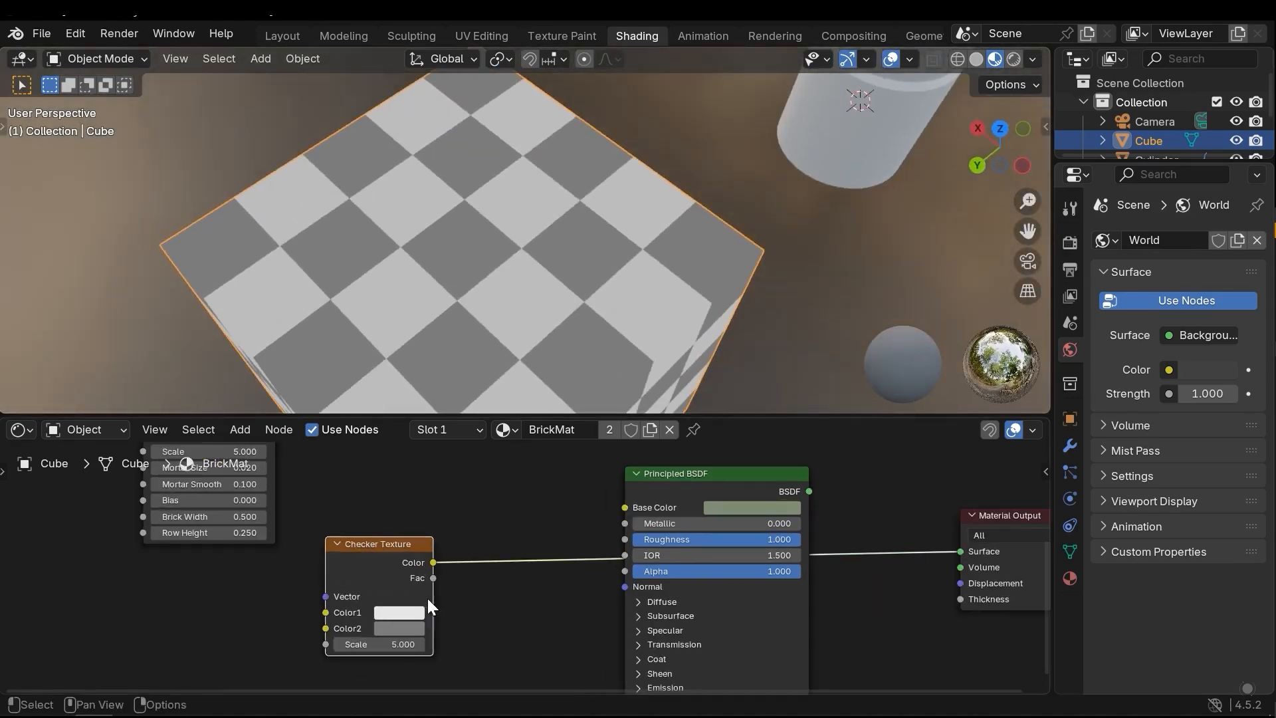
{"action": "left_click", "coordinate": [373, 548], "text": "ctrl+shift"}
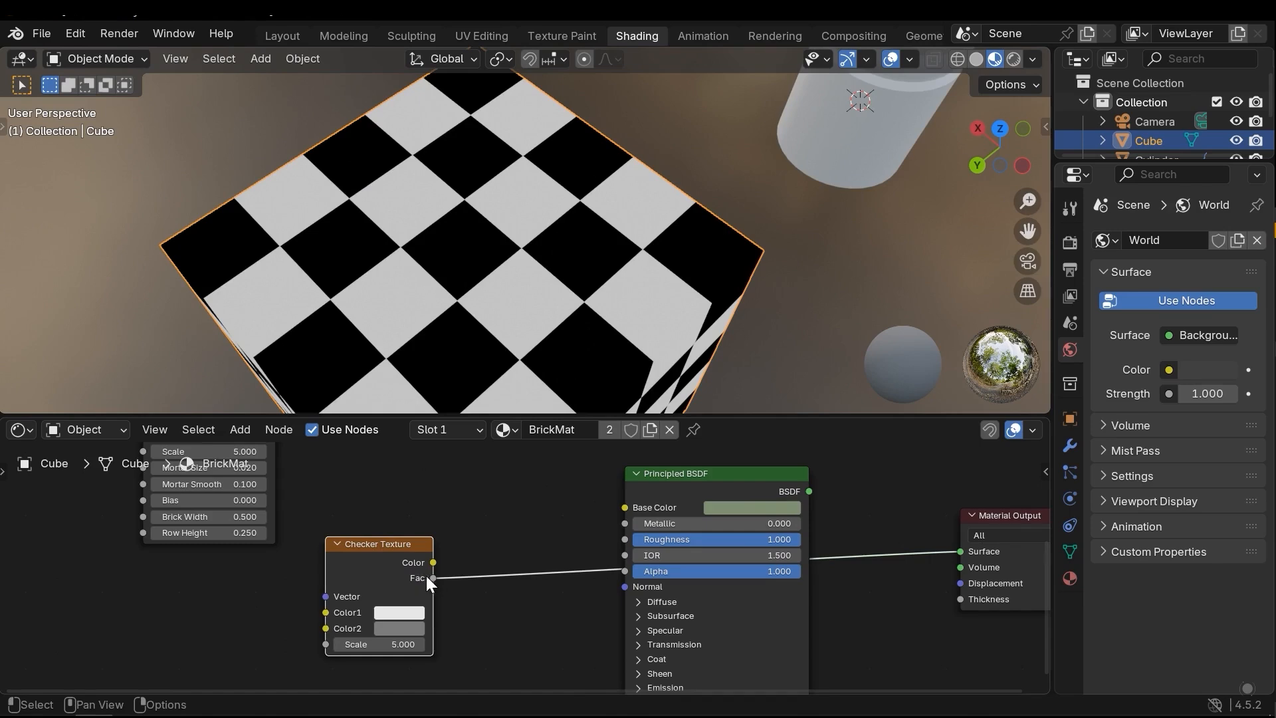
{"action": "left_click", "coordinate": [368, 543], "text": "ctrl+shift"}
{"action": "left_click", "coordinate": [369, 544], "text": "ctrl+shift"}
Set the Checker Texture's Color1 to orange, Color2 to dark magenta and Scale to 10.4
{"action": "left_click", "coordinate": [445, 591]}
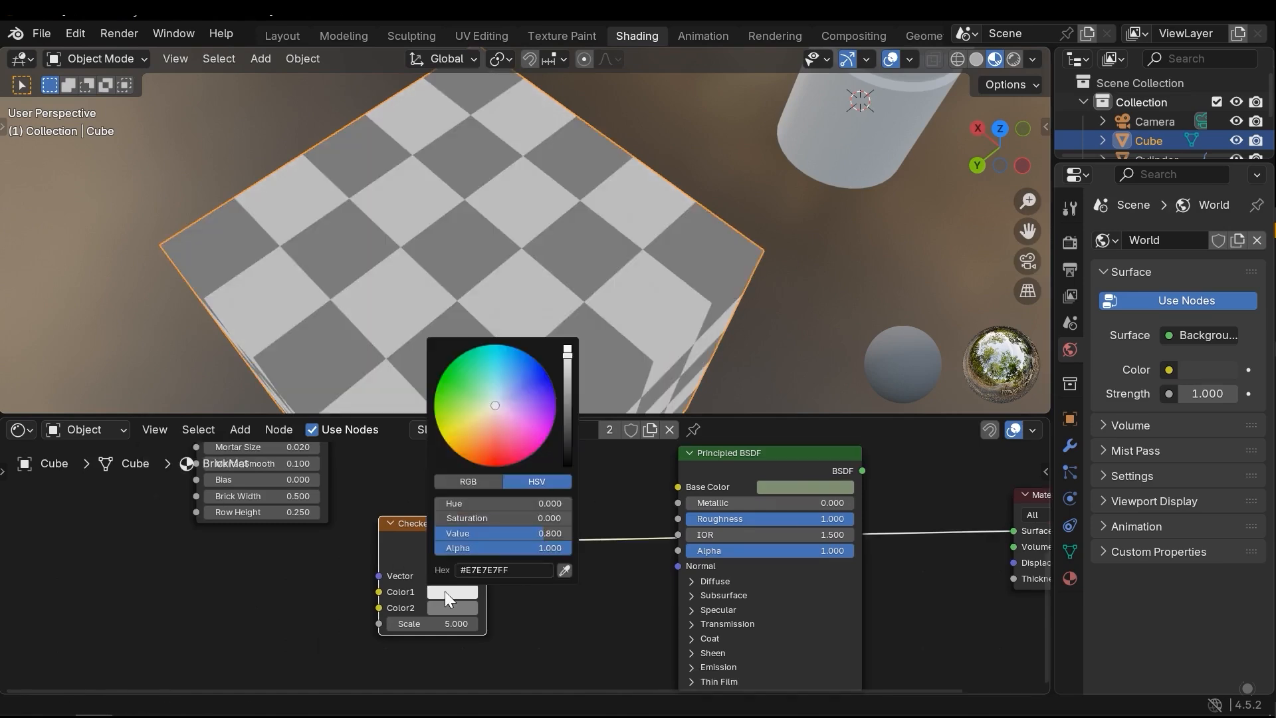
{"action": "left_click", "coordinate": [493, 462]}
{"action": "left_click", "coordinate": [465, 608]}
{"action": "left_click_drag", "start_coordinate": [522, 439], "coordinate": [517, 471]}
{"action": "left_click", "coordinate": [597, 625]}
{"action": "left_click_drag", "start_coordinate": [425, 623], "coordinate": [500, 571]}
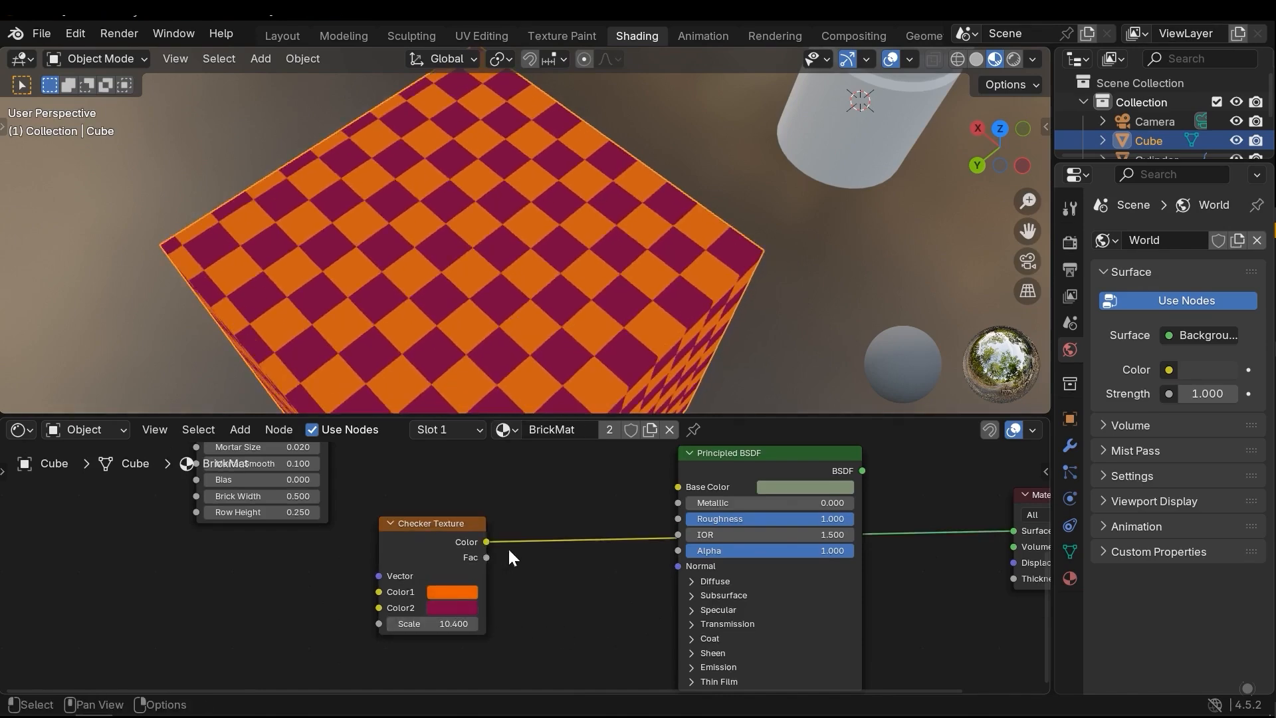
Undo the Checker Texture's color and scale changes
{"action": "scroll", "coordinate": [517, 563], "scroll_direction": "down", "scroll_amount": 5}
{"action": "scroll", "coordinate": [556, 535], "scroll_direction": "up", "scroll_amount": 3}
{"action": "middle_click_drag", "start_coordinate": [512, 567], "coordinate": [412, 589]}
{"action": "key", "text": "ctrl+z"}
{"action": "key", "text": "ctrl+z"}
{"action": "key", "text": "ctrl+z"}
{"action": "key", "text": "ctrl+z"}
{"action": "key", "text": "ctrl+z"}
Feed the Checker Texture's Color into the Principled BSDF's Roughness and examine the reflections on the cube's top face
{"action": "left_click_drag", "start_coordinate": [386, 577], "coordinate": [540, 557]}
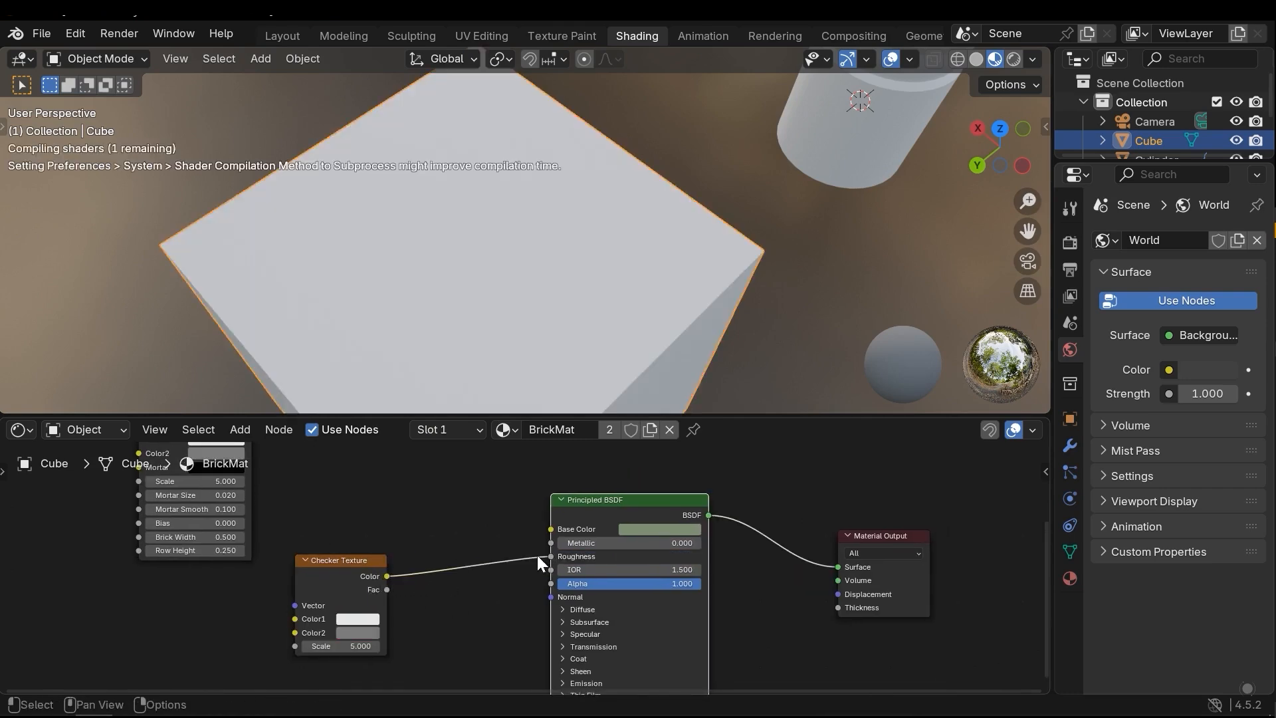
{"action": "middle_click_drag", "start_coordinate": [502, 372], "coordinate": [498, 249]}
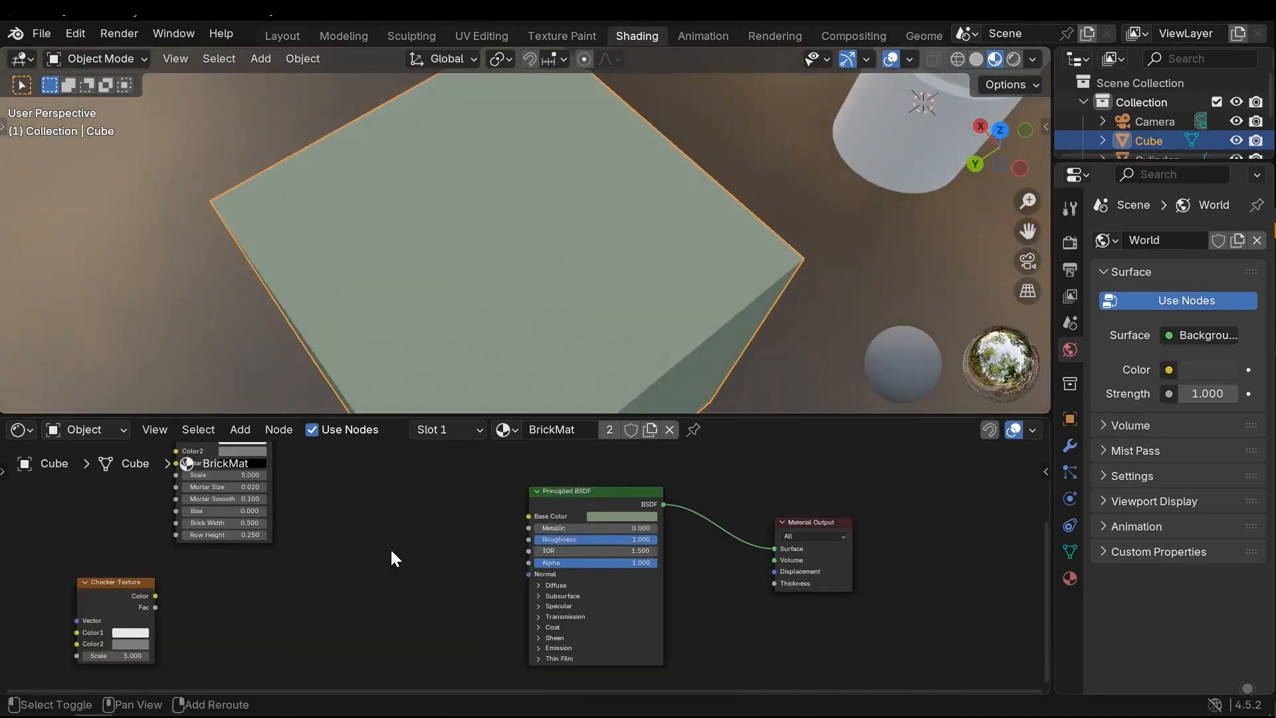
{"action": "key", "text": "shift+a"}
{"action": "mouse_move", "coordinate": [390, 548]}
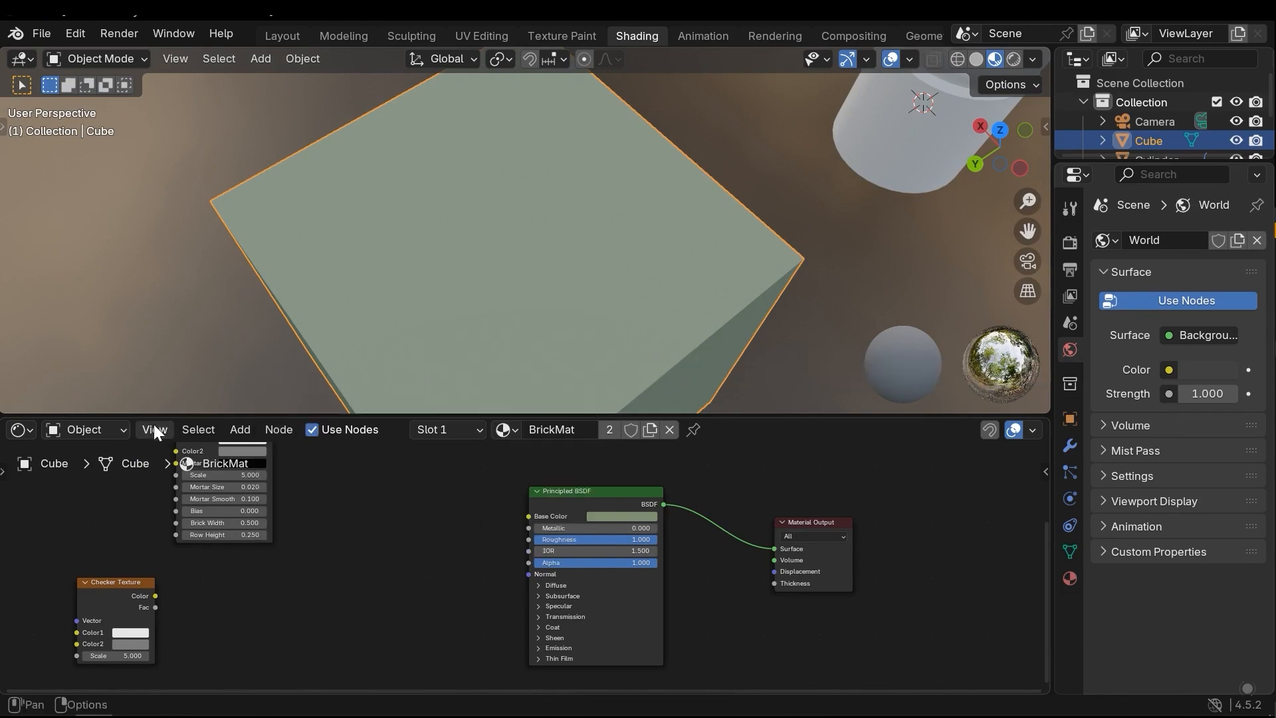
Switch the Shader Editor to the World shader and add an Environment Texture node beside the Background node
{"action": "left_click", "coordinate": [108, 429]}
{"action": "left_click", "coordinate": [98, 500]}
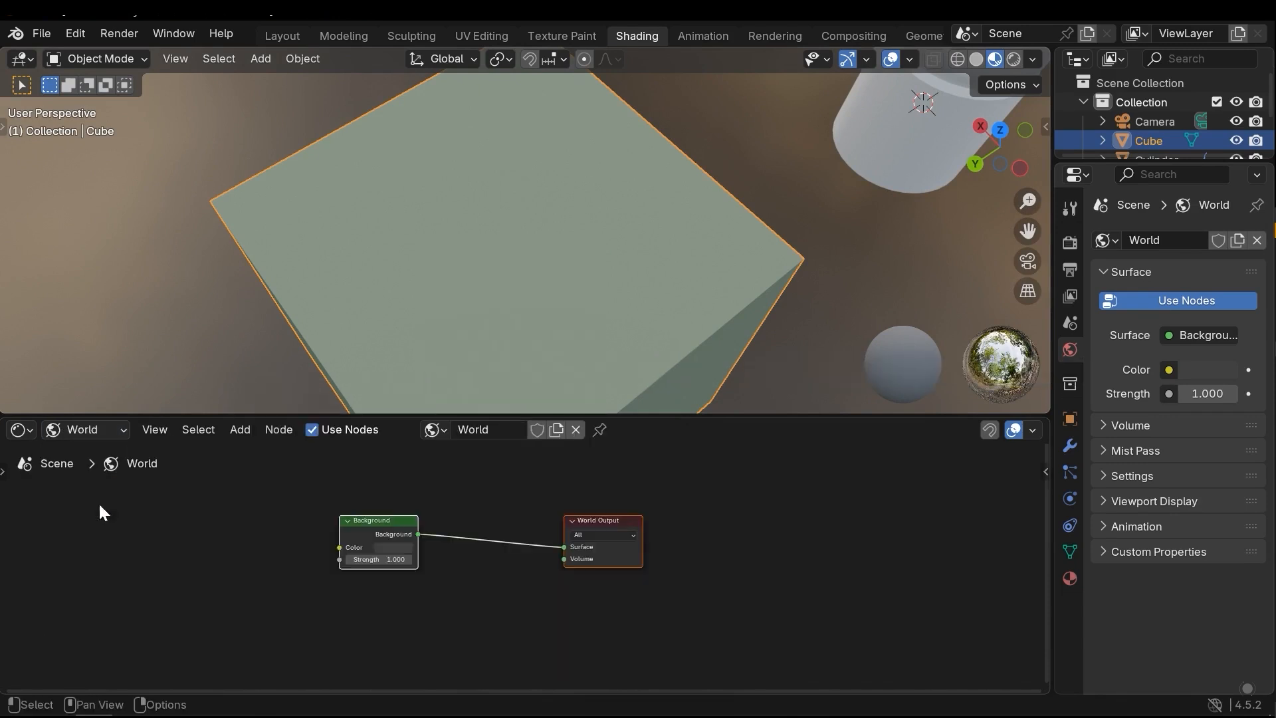
{"action": "scroll", "coordinate": [309, 543], "scroll_direction": "down", "scroll_amount": 2}
{"action": "middle_click_drag", "start_coordinate": [311, 544], "coordinate": [383, 554]}
{"action": "scroll", "coordinate": [359, 543], "scroll_direction": "up", "scroll_amount": 3}
{"action": "middle_click_drag", "start_coordinate": [293, 541], "coordinate": [365, 530]}
{"action": "left_click", "coordinate": [397, 501]}
{"action": "scroll", "coordinate": [396, 509], "scroll_direction": "up", "scroll_amount": 2, "text": "ctrl"}
{"action": "key", "text": "shift+a"}
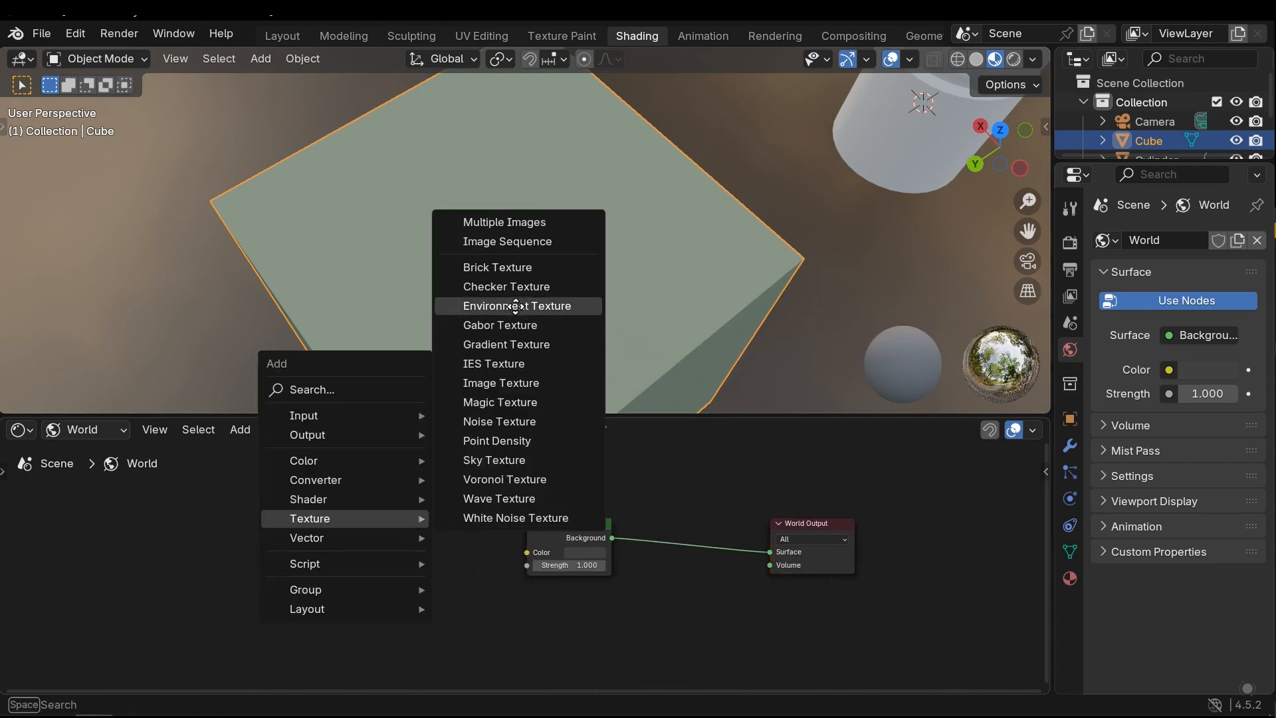
{"action": "left_click", "coordinate": [518, 305]}
{"action": "left_click", "coordinate": [327, 508]}
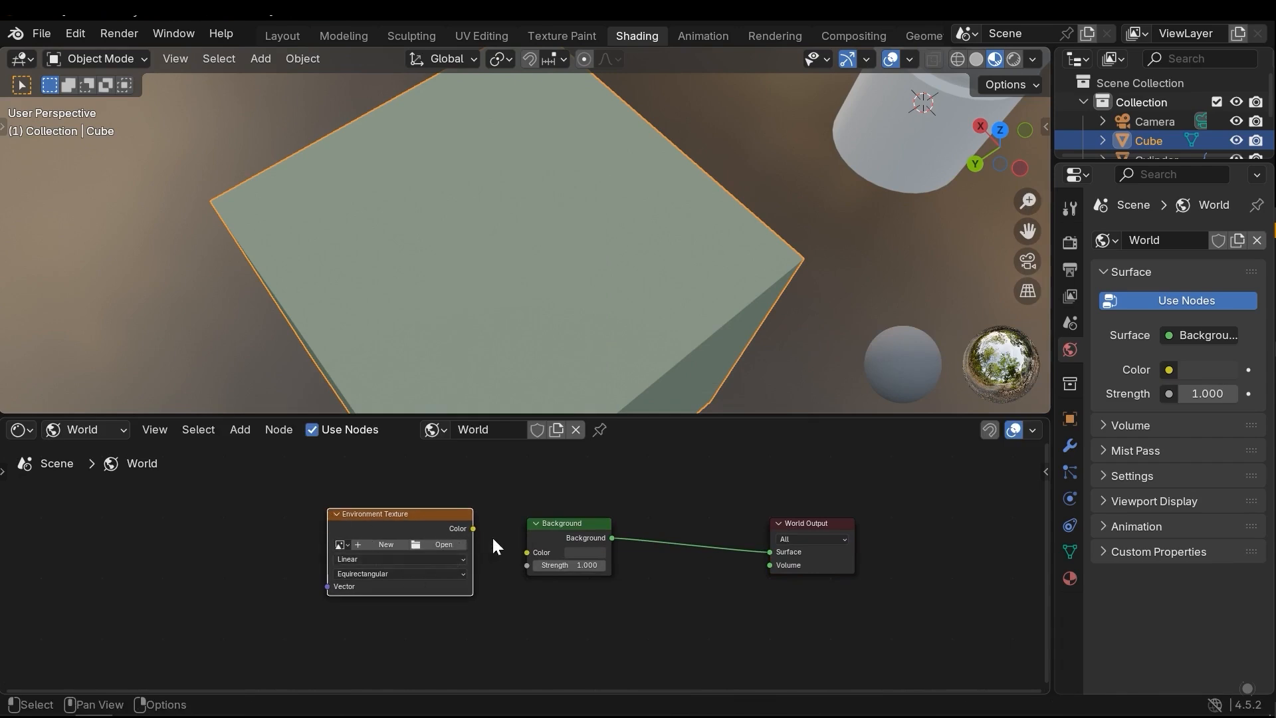
Delete the Environment Texture node and return the Shader Editor to the Object shader
{"action": "key", "text": "x"}
{"action": "left_click", "coordinate": [99, 430]}
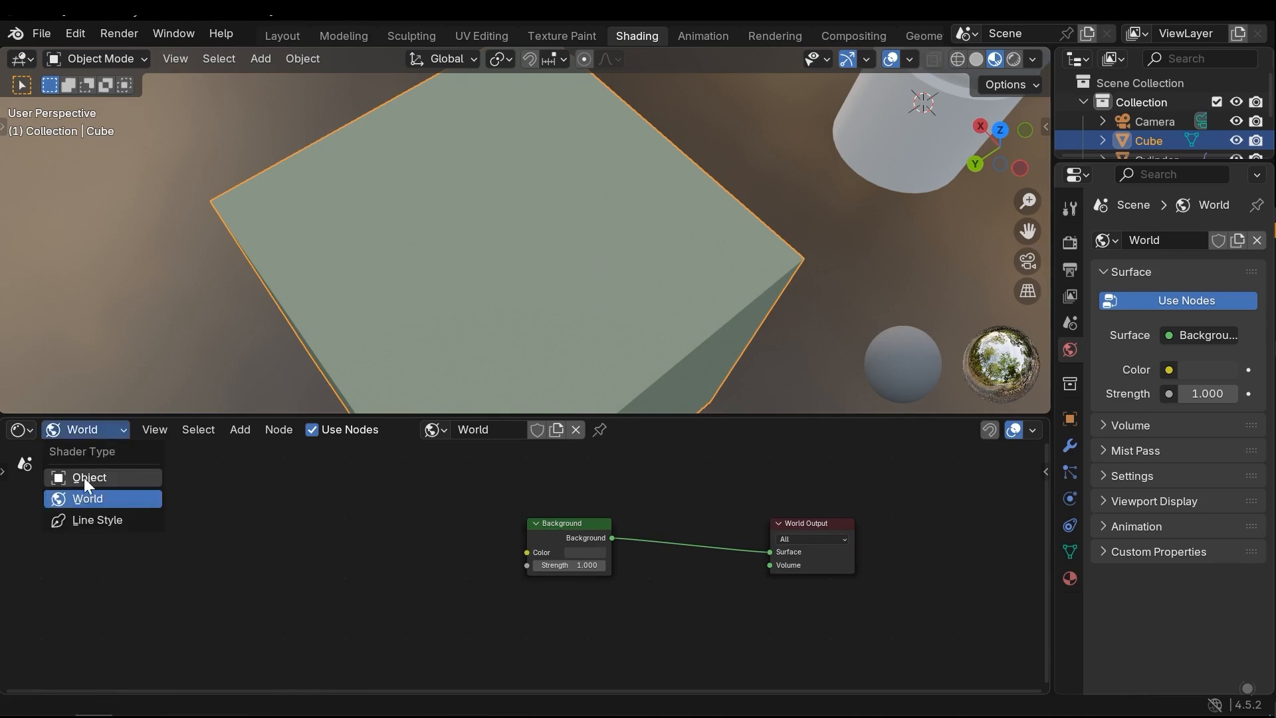
{"action": "left_click", "coordinate": [84, 478]}
{"action": "middle_click_drag", "start_coordinate": [383, 570], "coordinate": [420, 553]}
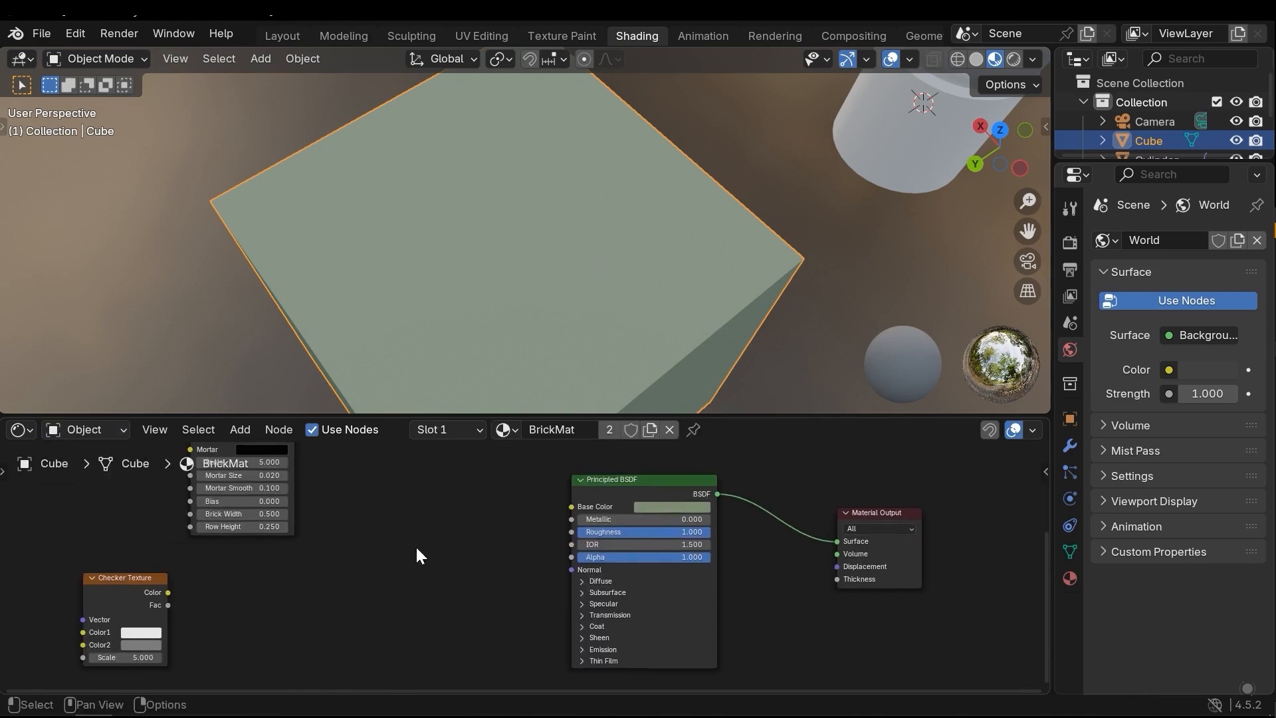
Add a Gabor Texture node next to the Principled BSDF and preview its Value output on the cube
{"action": "key", "text": "shift+a"}
{"action": "mouse_move", "coordinate": [394, 538]}
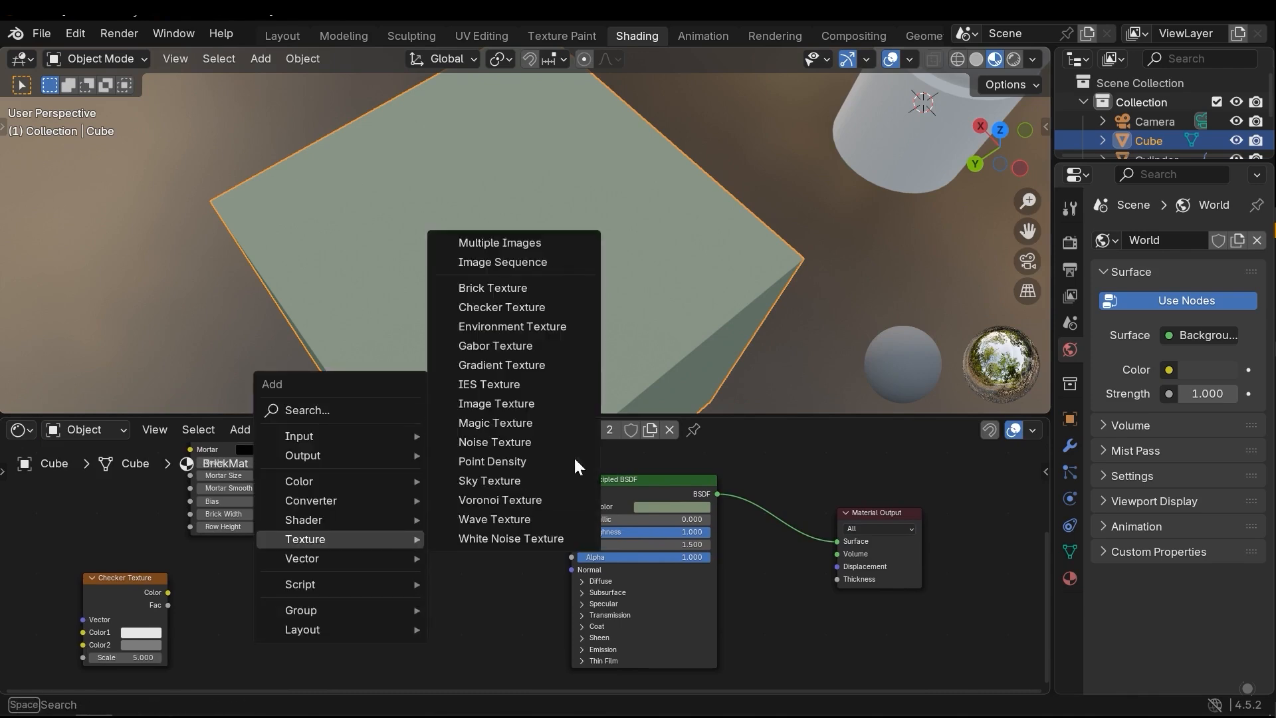
{"action": "left_click", "coordinate": [537, 330]}
{"action": "left_click", "coordinate": [361, 501]}
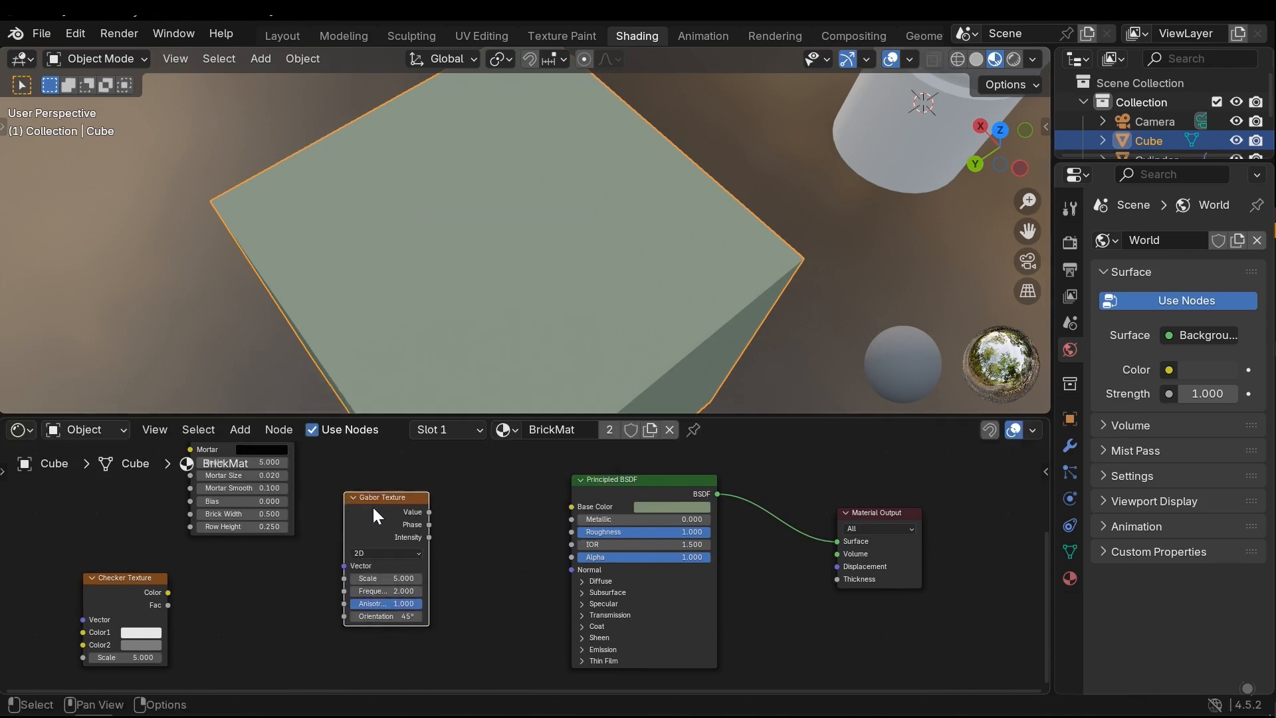
{"action": "left_click", "coordinate": [373, 502], "text": "ctrl+shift"}
{"action": "middle_click_drag", "start_coordinate": [575, 245], "coordinate": [615, 255]}
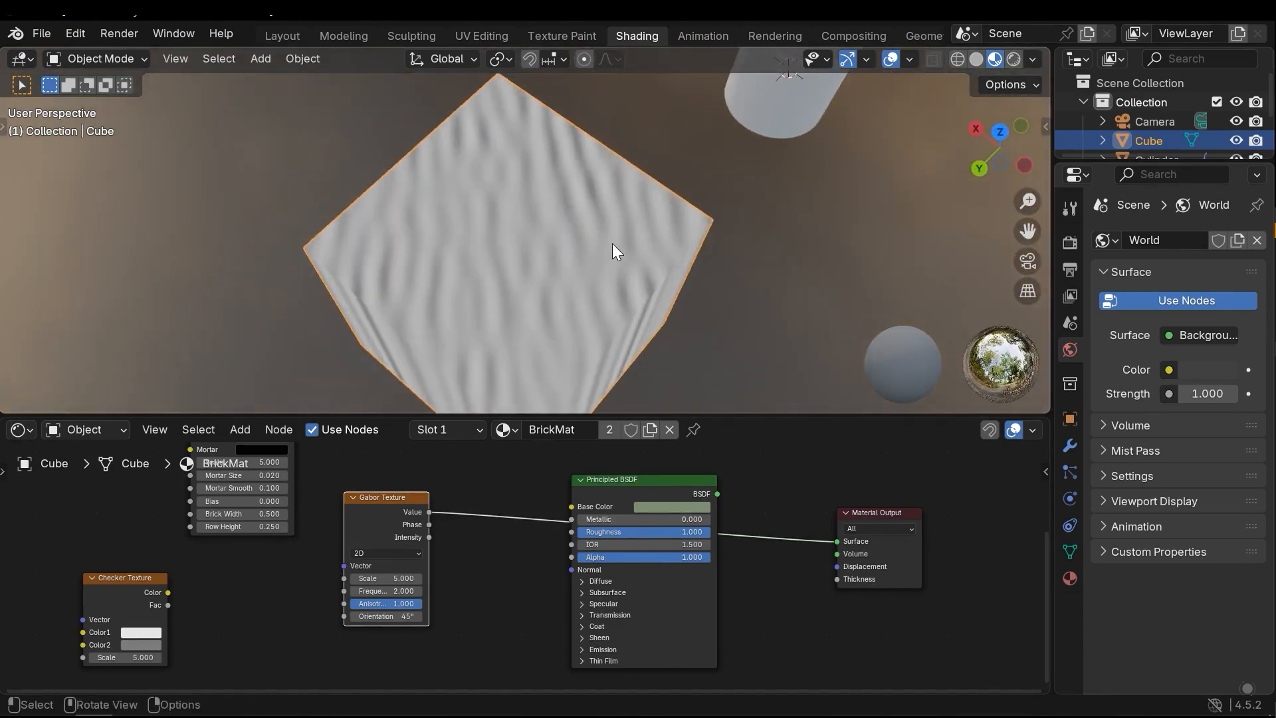
Widen the Gabor Texture node temporarily to read its Scale, Frequency, Anisotropy and Orientation settings
{"action": "key", "text": "Home"}
{"action": "left_click_drag", "start_coordinate": [399, 594], "coordinate": [511, 612]}
{"action": "key", "text": "Escape"}
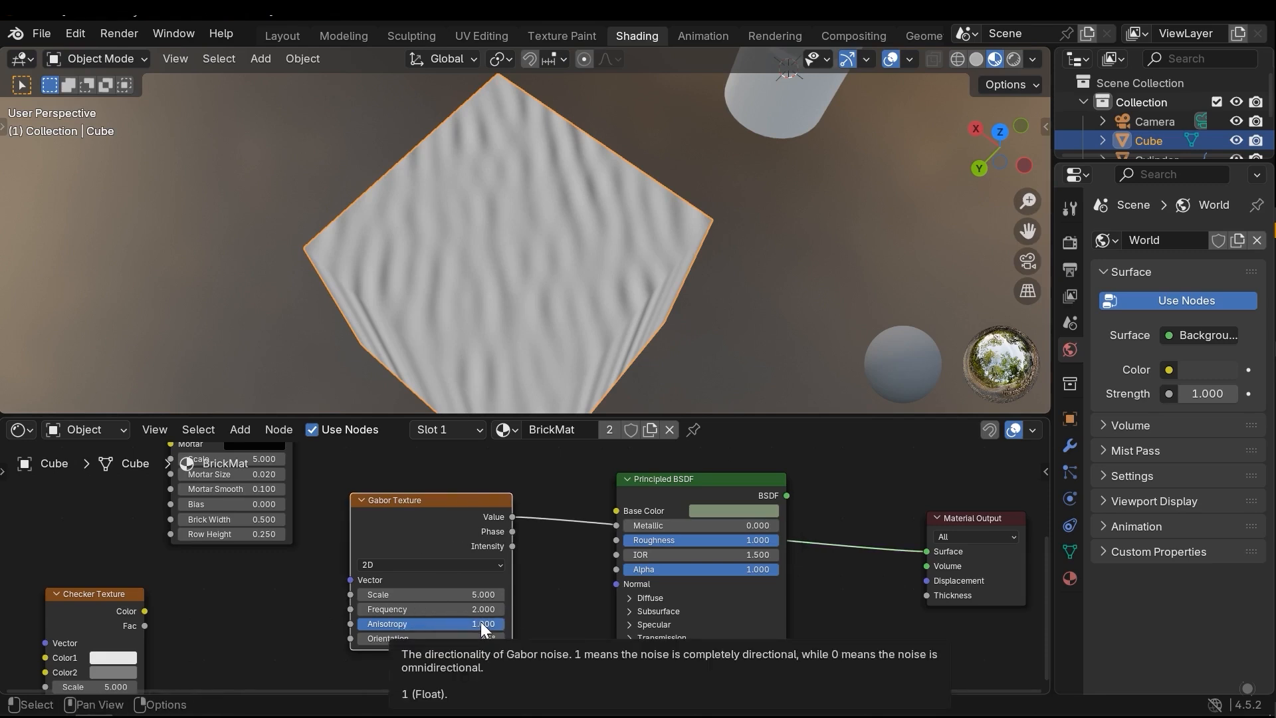
{"action": "mouse_move", "coordinate": [481, 622]}
{"action": "left_mouse_down"}
{"action": "mouse_move", "coordinate": [357, 623]}
{"action": "mouse_move", "coordinate": [485, 632]}
{"action": "left_mouse_up"}
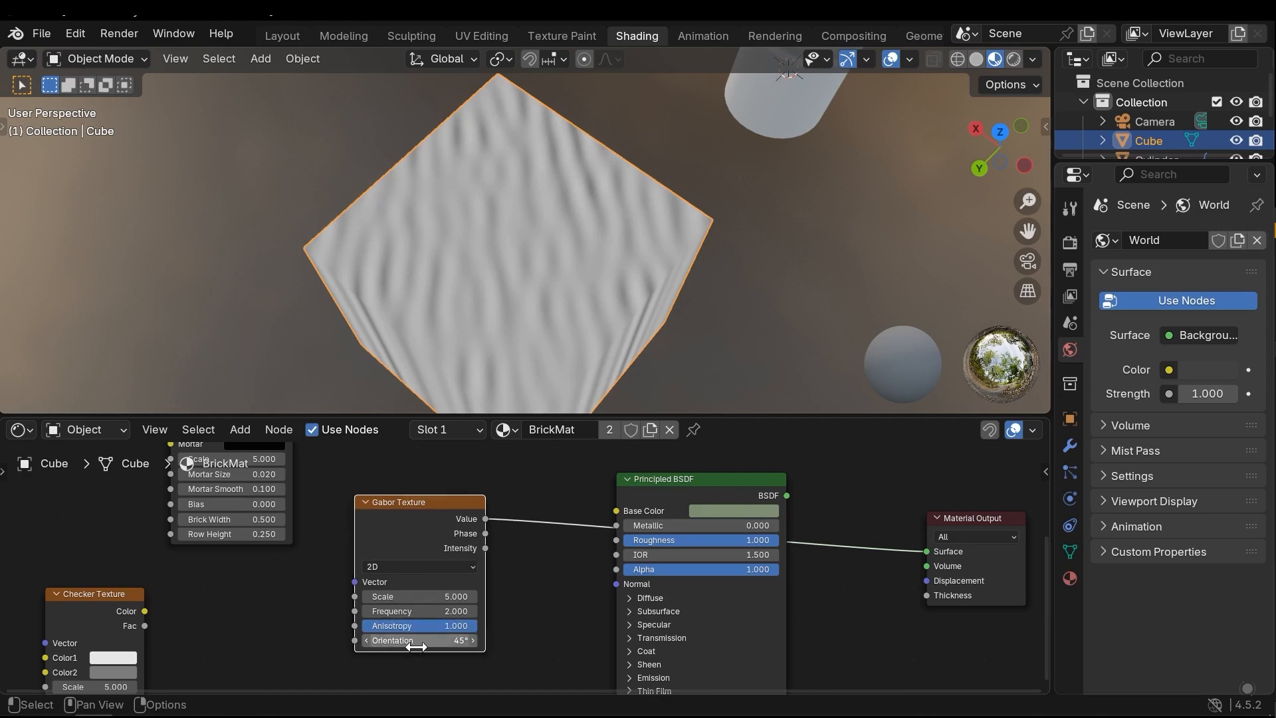
{"action": "mouse_move", "coordinate": [398, 640]}
{"action": "left_mouse_down"}
{"action": "mouse_move", "coordinate": [452, 640]}
{"action": "mouse_move", "coordinate": [414, 640]}
{"action": "left_mouse_up"}
{"action": "left_click_drag", "start_coordinate": [413, 640], "coordinate": [413, 640]}
Switch the Gabor Texture to 3D, examine the pattern across the cube's faces, and set it back to 2D
{"action": "left_click", "coordinate": [372, 564]}
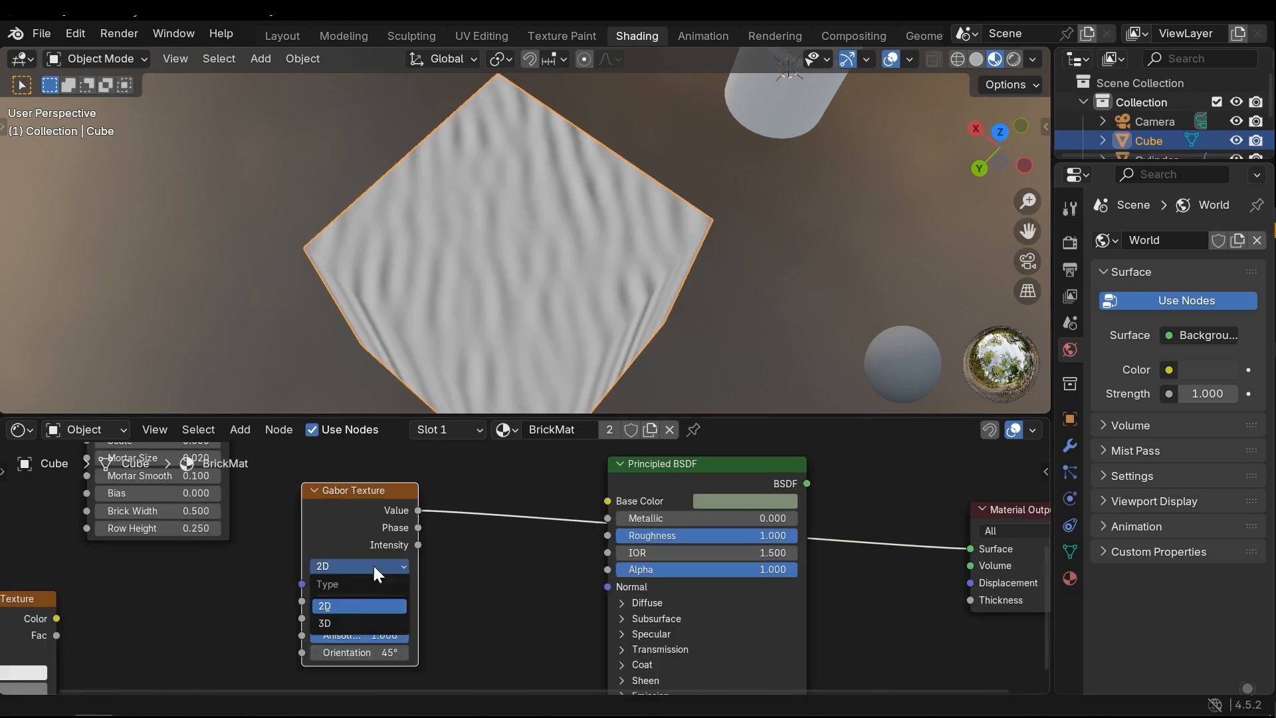
{"action": "left_click", "coordinate": [336, 619]}
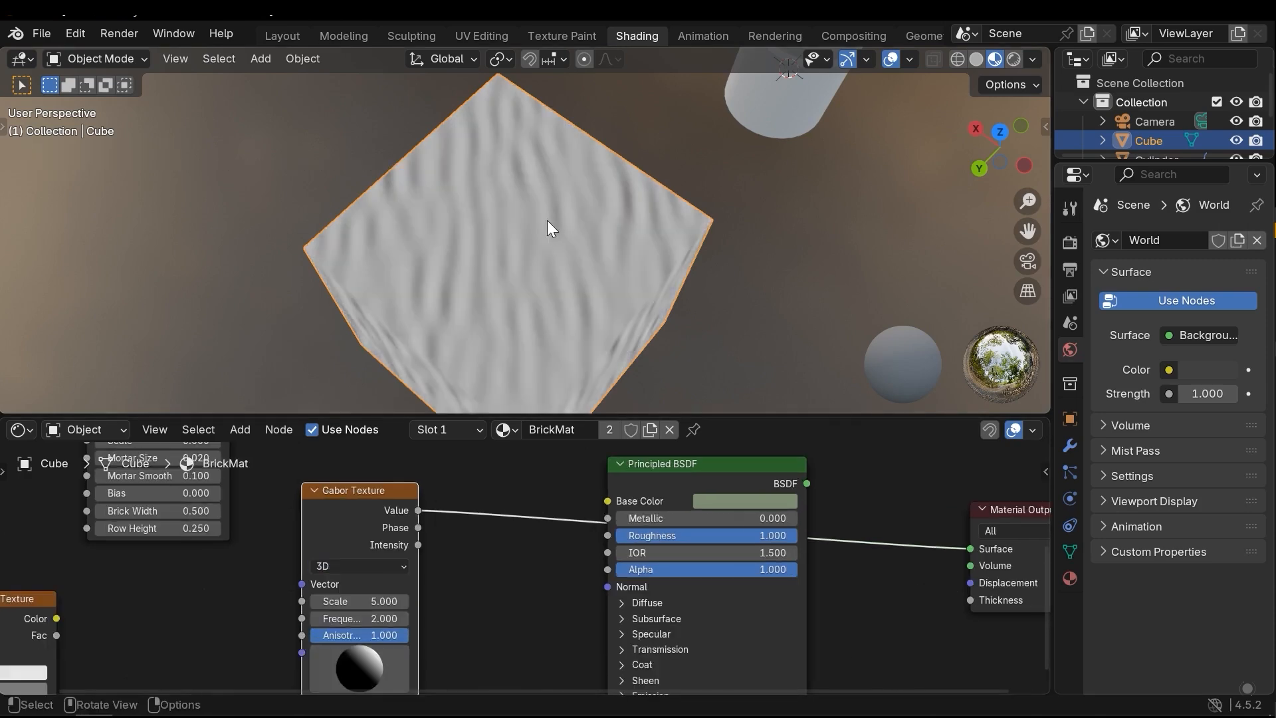
{"action": "middle_click_drag", "start_coordinate": [547, 221], "coordinate": [527, 242]}
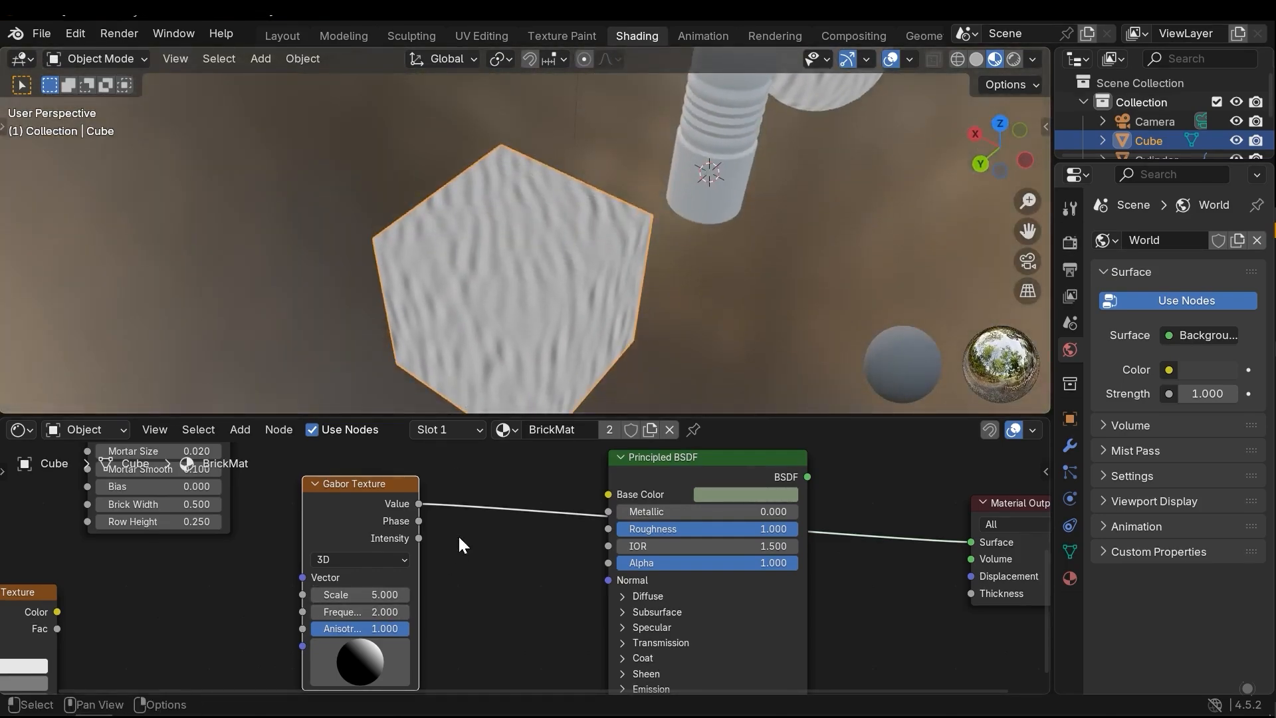
{"action": "scroll", "coordinate": [525, 235], "scroll_direction": "up", "scroll_amount": 1}
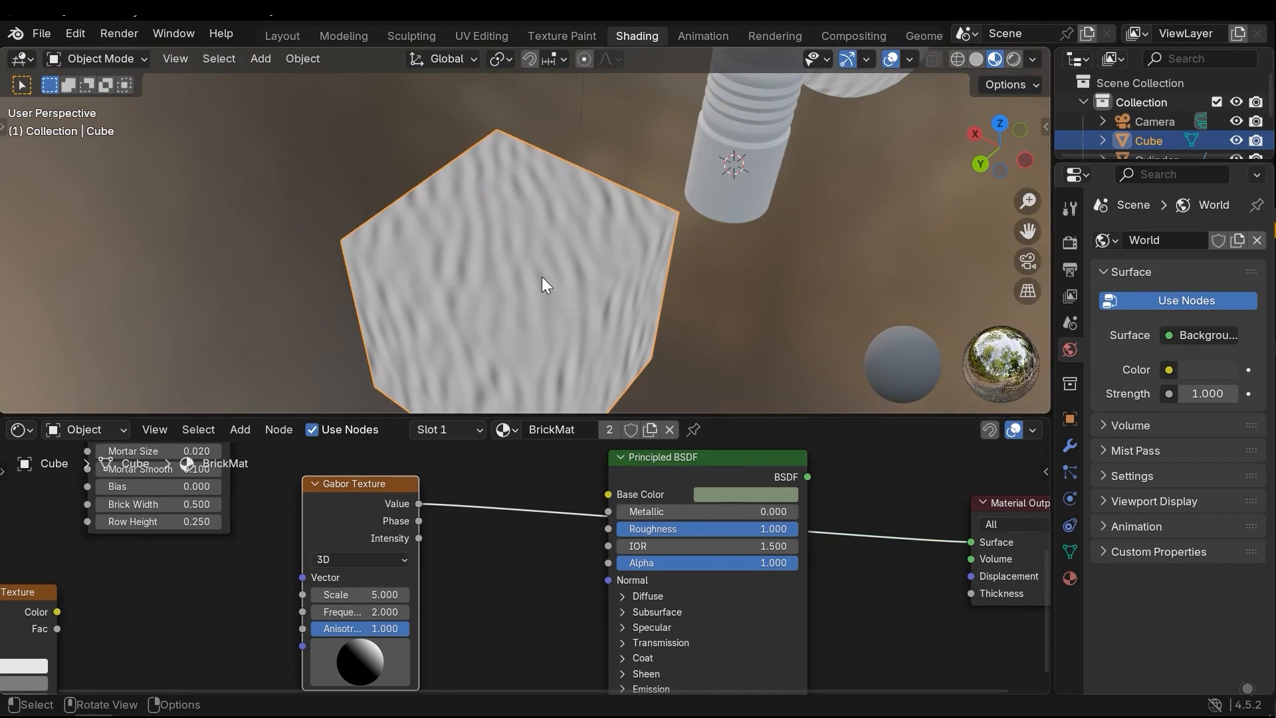
{"action": "middle_click_drag", "start_coordinate": [645, 250], "coordinate": [603, 303]}
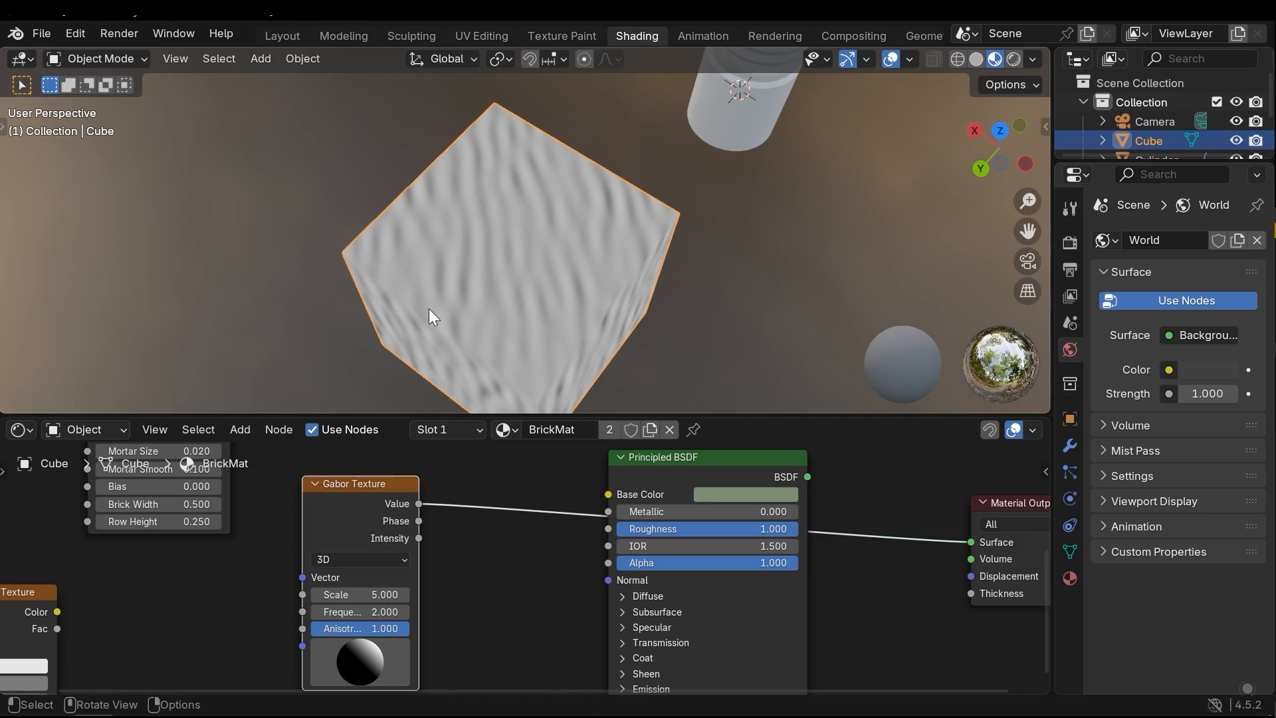
{"action": "left_click", "coordinate": [359, 560]}
{"action": "left_click", "coordinate": [360, 595]}
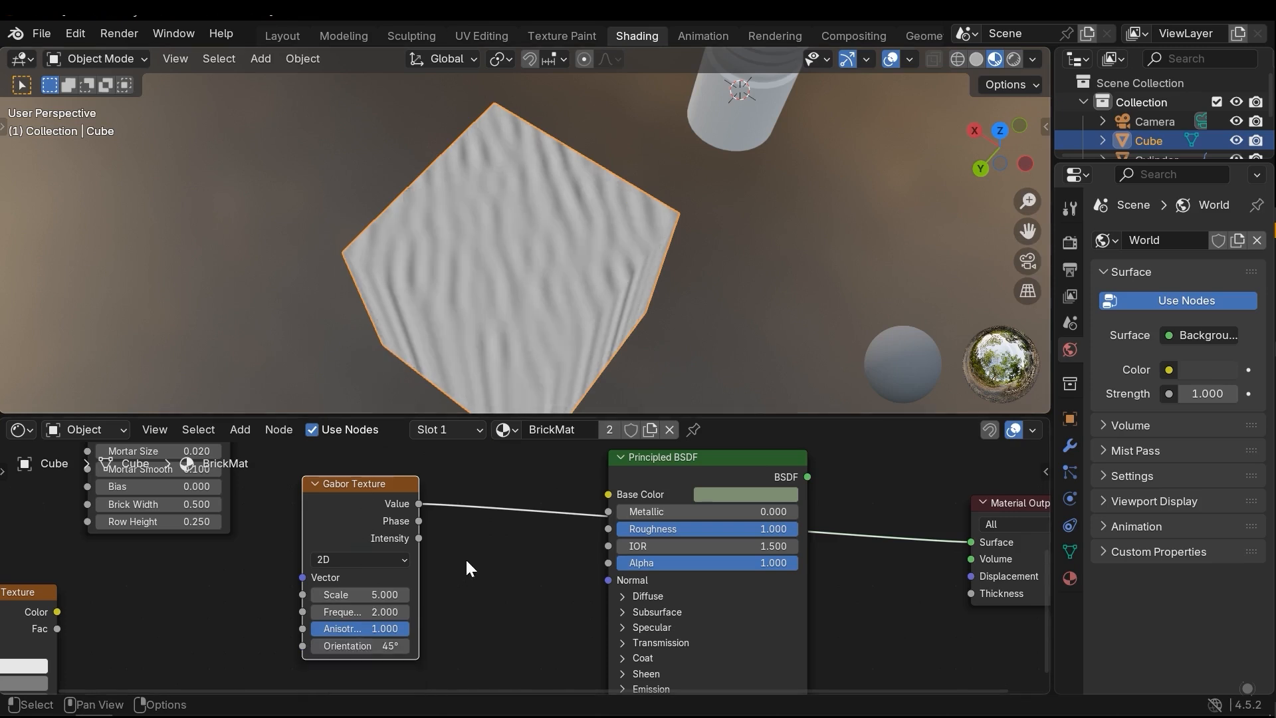
Preview the Gabor Texture's Phase and Intensity outputs on the cube, ending on the Value output
{"action": "middle_click_drag", "start_coordinate": [456, 561], "coordinate": [440, 568]}
{"action": "middle_click_drag", "start_coordinate": [416, 512], "coordinate": [408, 553]}
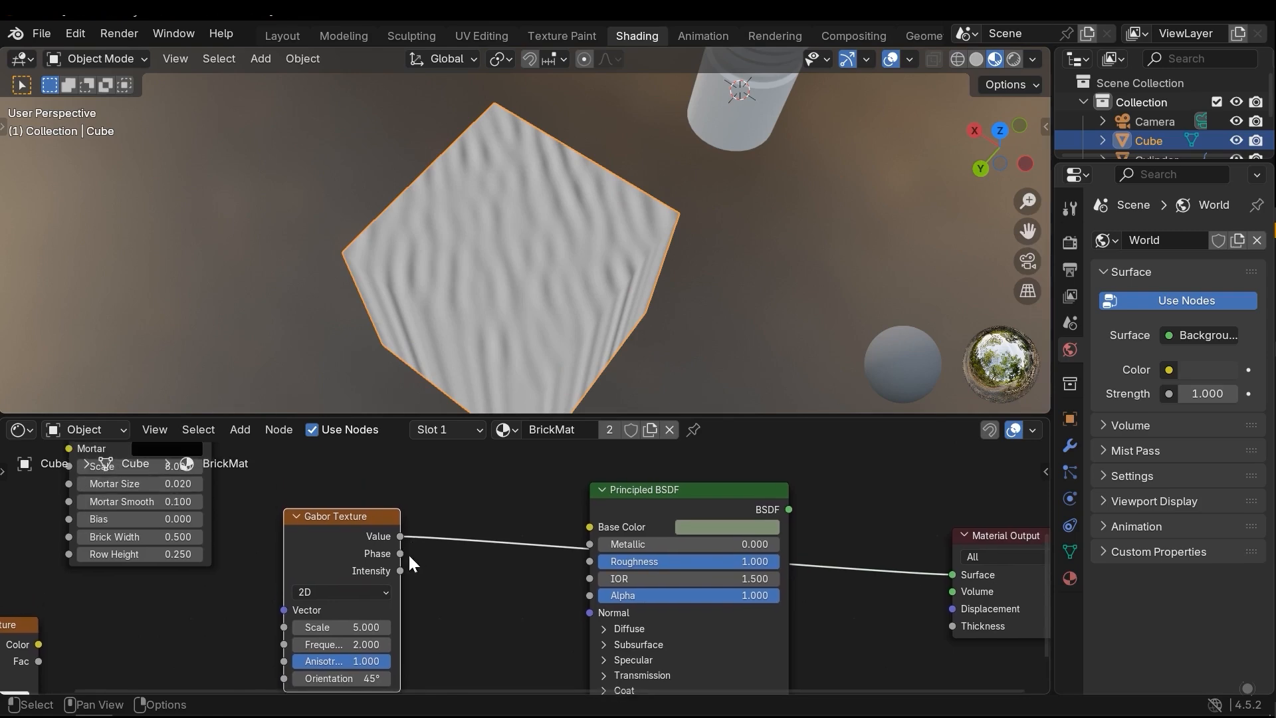
{"action": "left_click", "coordinate": [344, 520], "text": "ctrl+shift"}
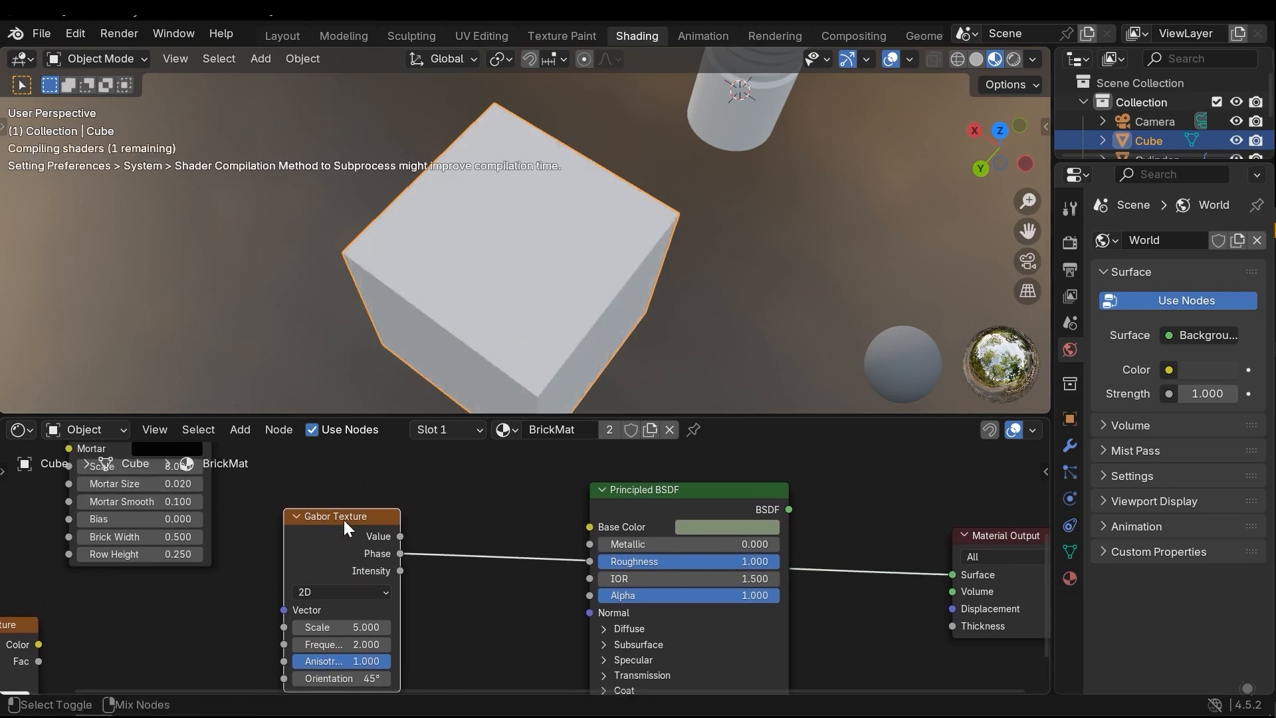
{"action": "middle_click_drag", "start_coordinate": [481, 297], "coordinate": [544, 254]}
{"action": "left_click", "coordinate": [346, 530], "text": "ctrl+shift"}
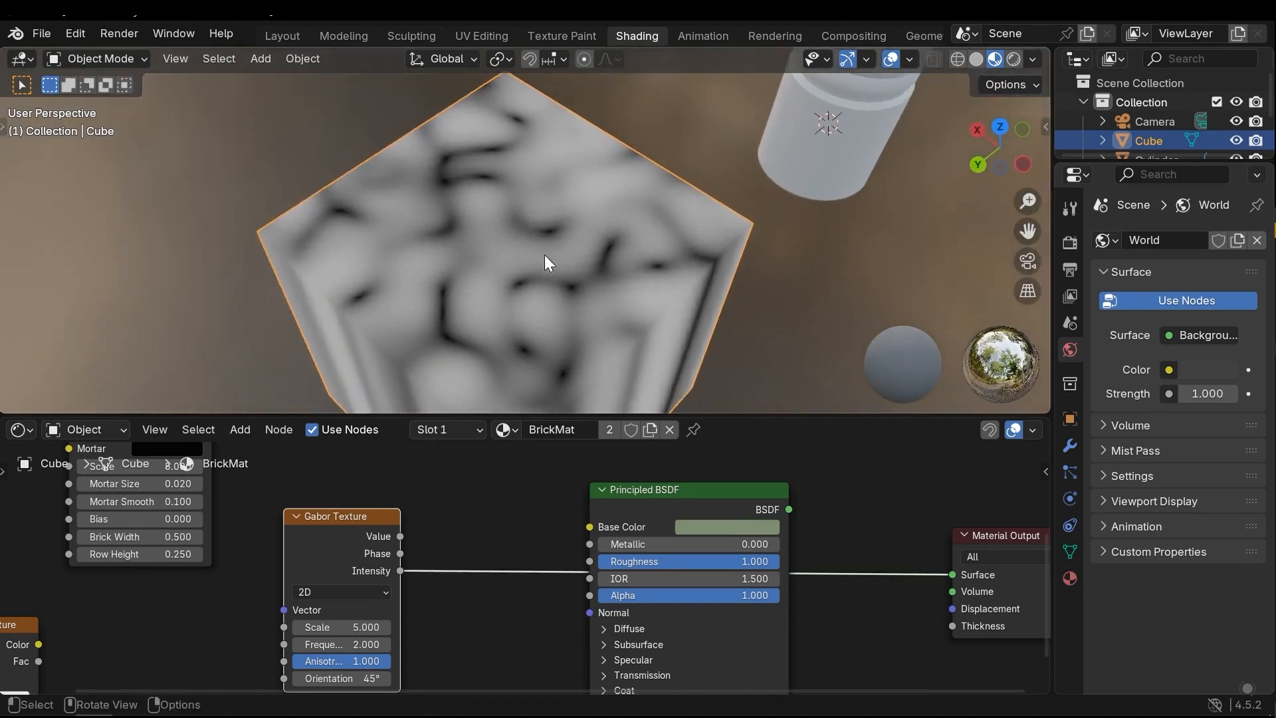
{"action": "scroll", "coordinate": [394, 608], "scroll_direction": "down", "scroll_amount": 1, "text": "shift"}
{"action": "left_click", "coordinate": [361, 520], "text": "ctrl+shift"}
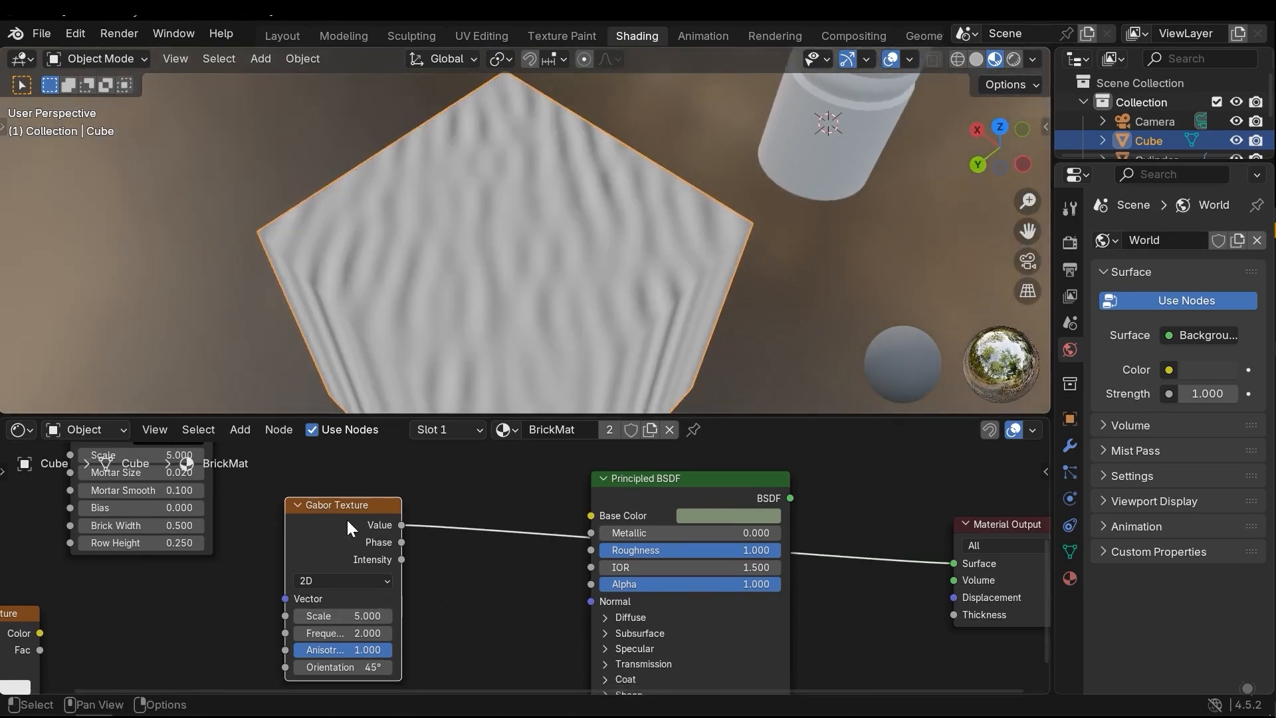
Move the Gabor Texture node aside, unlinked from the Material Output, and add a Gradient Texture node
{"action": "scroll", "coordinate": [425, 578], "scroll_direction": "down", "scroll_amount": 3}
{"action": "left_click_drag", "start_coordinate": [397, 541], "coordinate": [82, 557], "text": "alt"}
{"action": "key", "text": "shift+a"}
{"action": "mouse_move", "coordinate": [410, 552]}
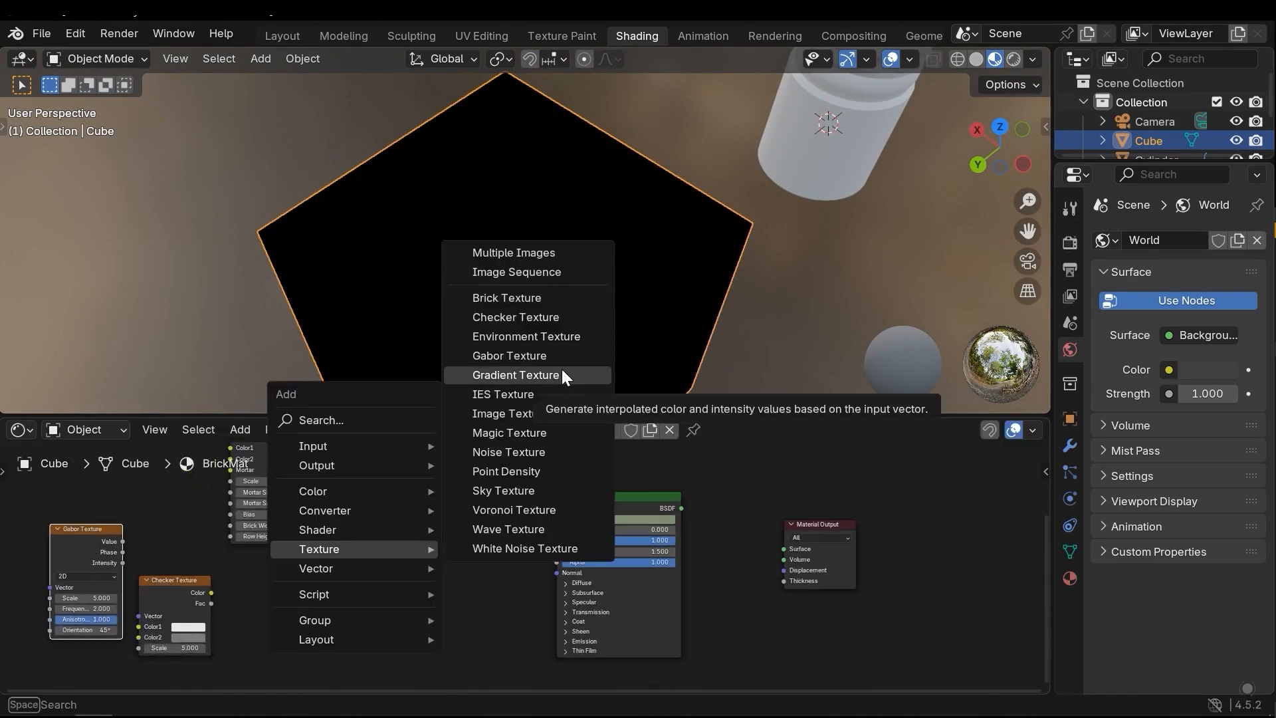
{"action": "left_click", "coordinate": [562, 371]}
{"action": "left_click", "coordinate": [388, 529]}
Preview the Gradient Texture's Color output and then its Fac output on the cube's faces
{"action": "scroll", "coordinate": [388, 529], "scroll_direction": "up", "scroll_amount": 2}
{"action": "left_click", "coordinate": [386, 566], "text": "ctrl+shift"}
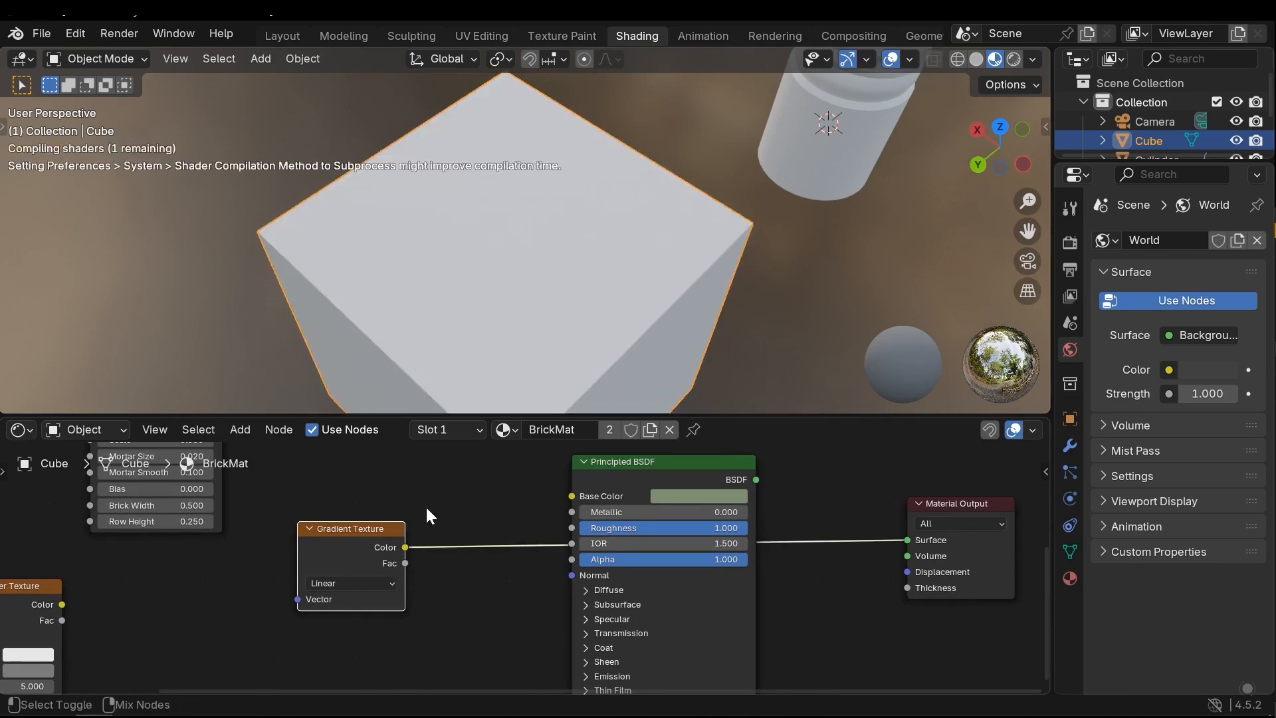
{"action": "middle_click_drag", "start_coordinate": [624, 194], "coordinate": [593, 298]}
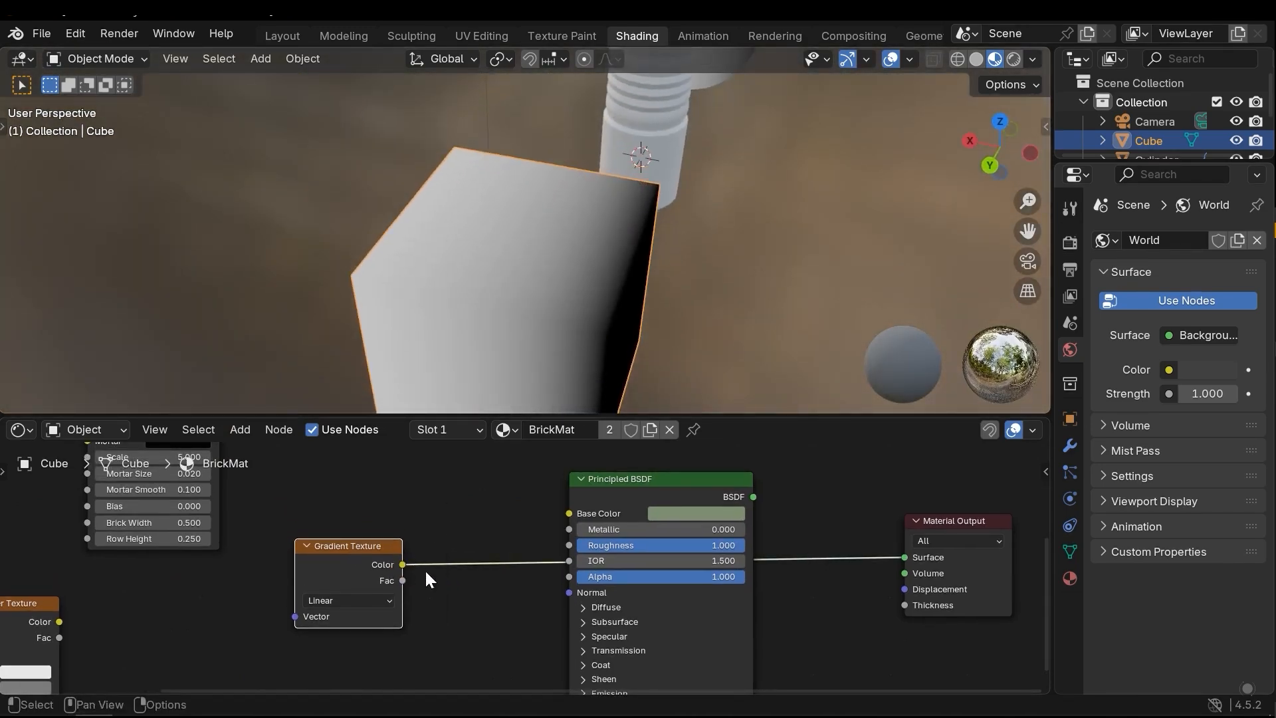
{"action": "left_click", "coordinate": [359, 549], "text": "ctrl+shift"}
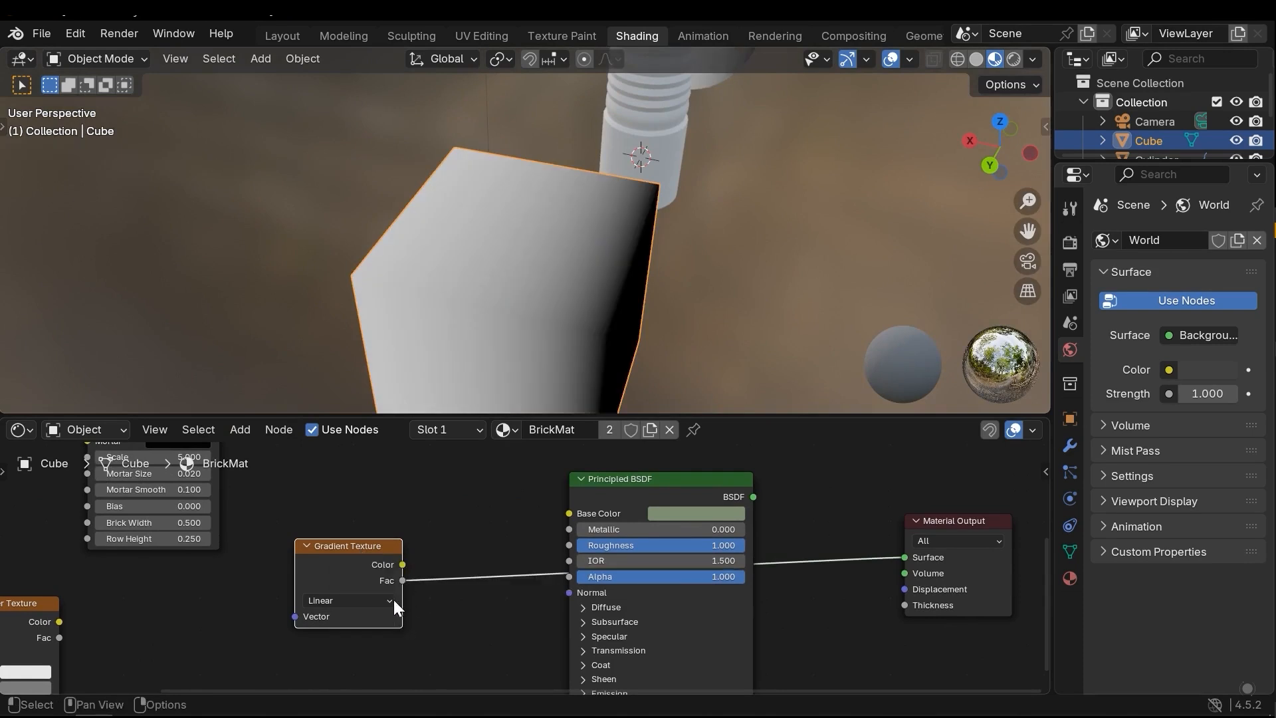
Preview the Gradient Texture's Color output and try the Quadratic, Easing, Diagonal and Spherical gradient types on the cube
{"action": "left_click", "coordinate": [353, 557], "text": "ctrl+shift"}
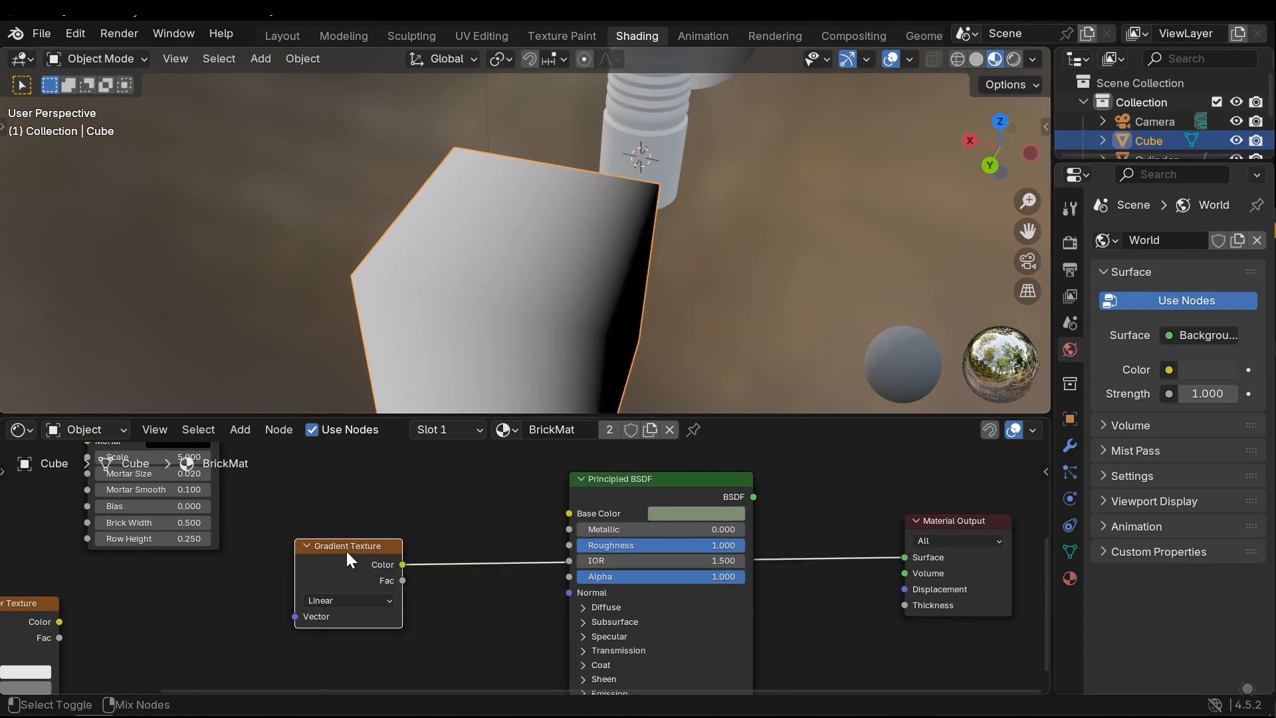
{"action": "middle_click_drag", "start_coordinate": [341, 573], "coordinate": [454, 559]}
{"action": "left_click", "coordinate": [452, 563]}
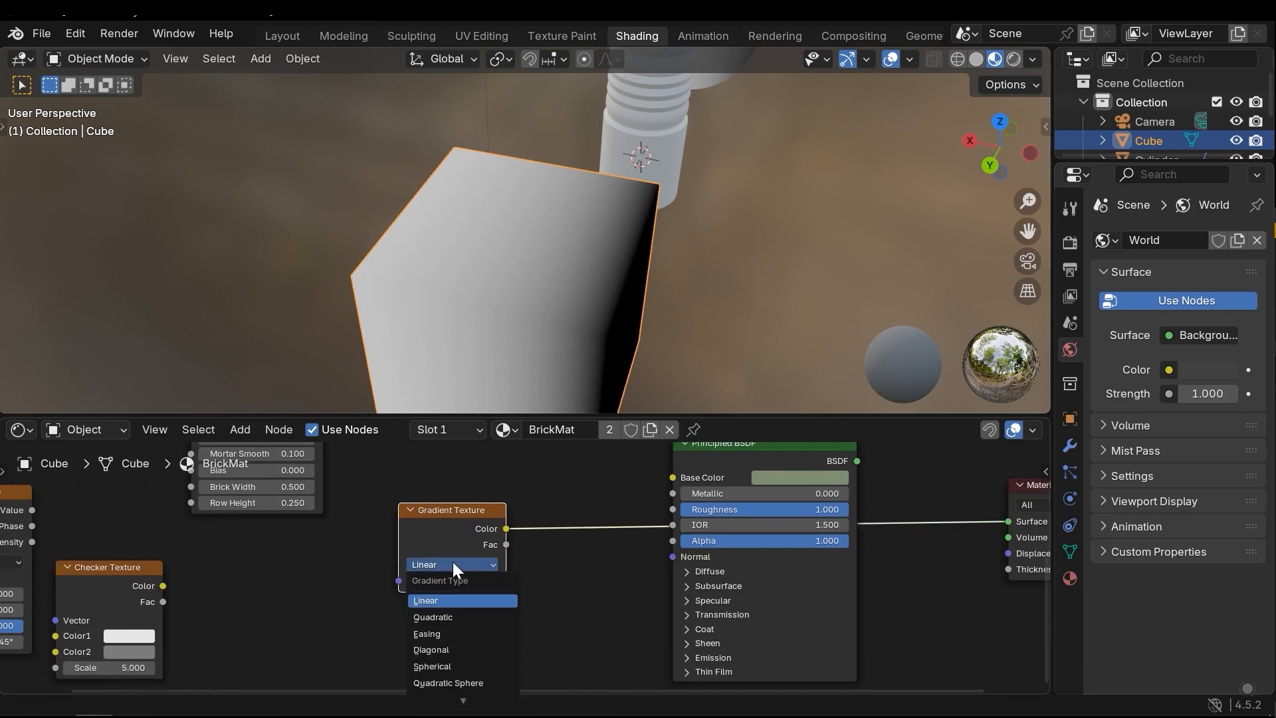
{"action": "left_click", "coordinate": [456, 617]}
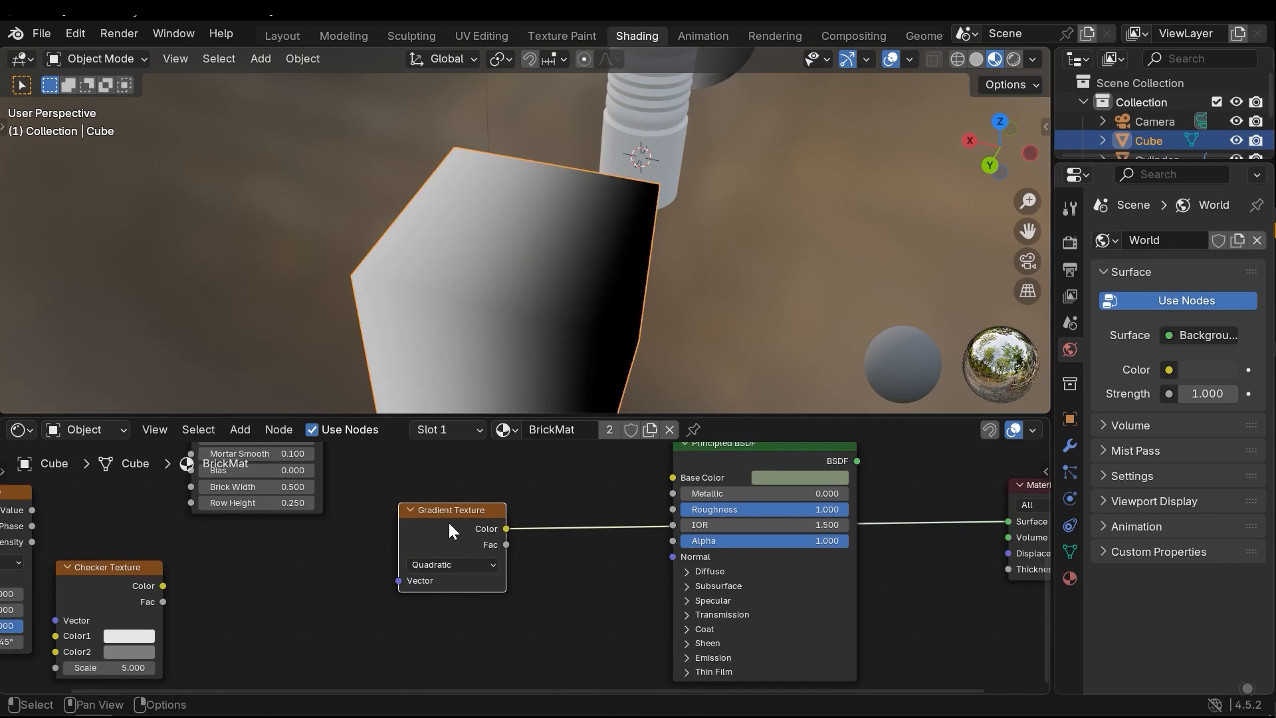
{"action": "left_click", "coordinate": [438, 564]}
{"action": "left_click", "coordinate": [439, 649]}
{"action": "left_click", "coordinate": [456, 563]}
{"action": "left_click", "coordinate": [456, 563]}
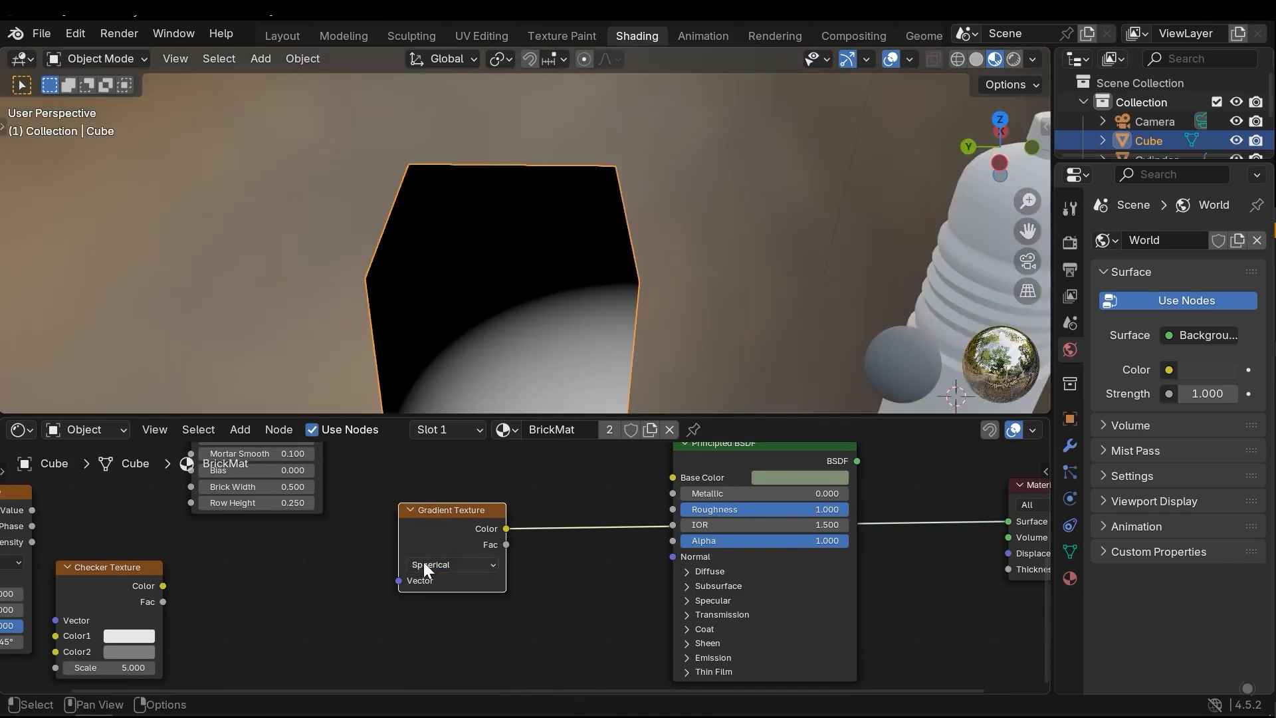
Try the Quadratic Sphere gradient type and set the Gradient Texture back to Linear
{"action": "left_click", "coordinate": [423, 563]}
{"action": "left_click", "coordinate": [461, 674]}
{"action": "left_click", "coordinate": [448, 563]}
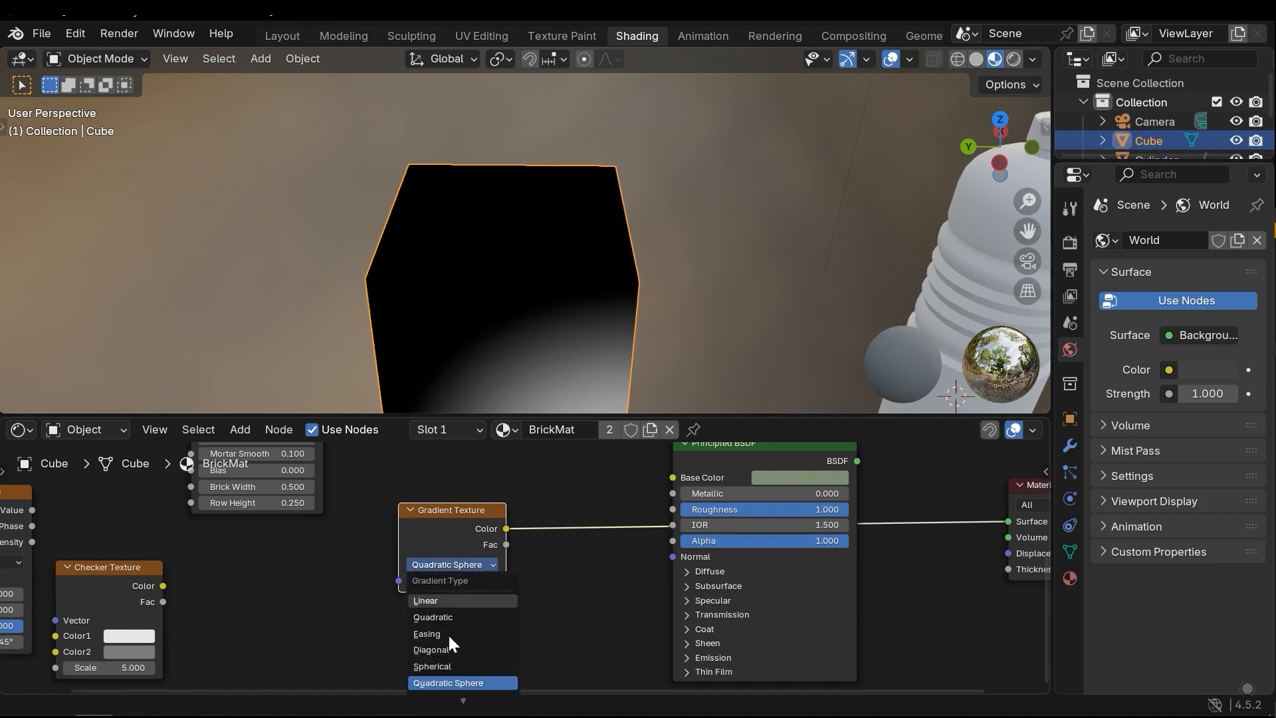
{"action": "left_click", "coordinate": [448, 689]}
{"action": "left_click", "coordinate": [445, 565]}
{"action": "left_click", "coordinate": [432, 597]}
{"action": "middle_click_drag", "start_coordinate": [492, 279], "coordinate": [595, 276]}
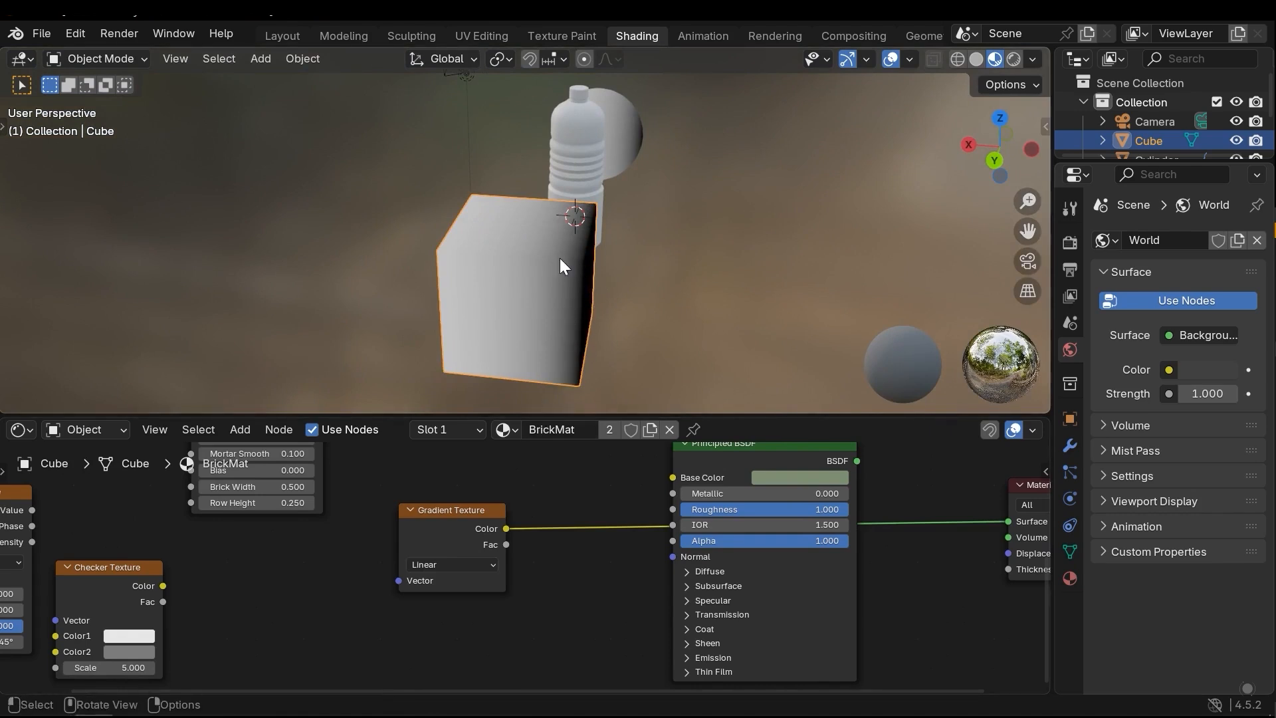
Move the linked Gradient Texture node down into the empty area between the Checker Texture and the Principled BSDF
{"action": "middle_click_drag", "start_coordinate": [366, 570], "coordinate": [429, 581]}
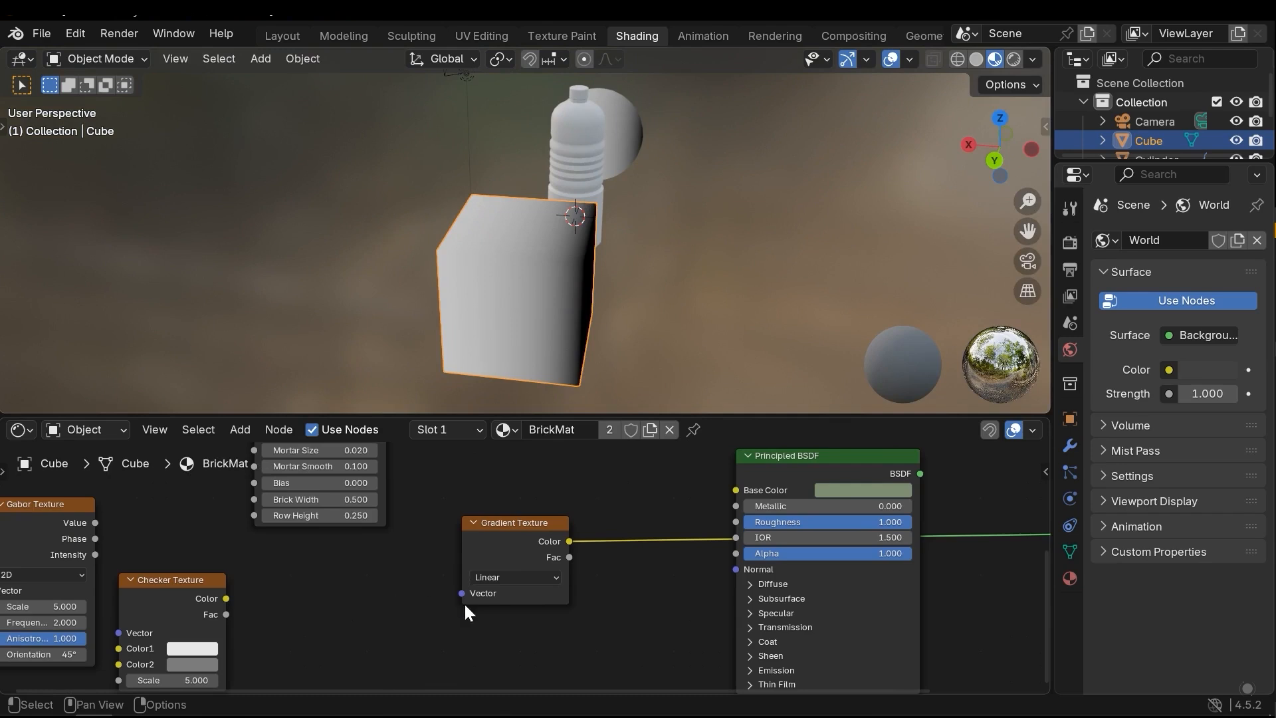
{"action": "scroll", "coordinate": [465, 608], "scroll_direction": "down", "scroll_amount": 2}
{"action": "middle_click_drag", "start_coordinate": [367, 511], "coordinate": [435, 515]}
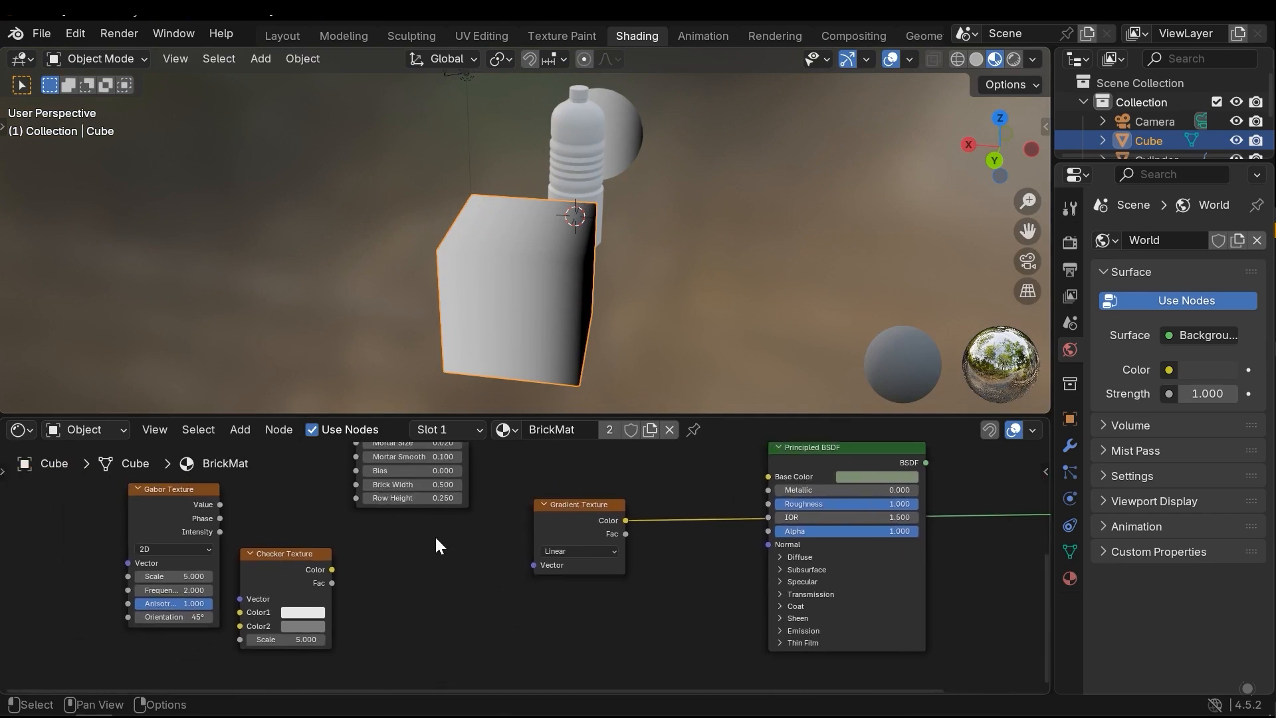
{"action": "middle_click_drag", "start_coordinate": [407, 577], "coordinate": [400, 600]}
{"action": "middle_click_drag", "start_coordinate": [298, 569], "coordinate": [313, 641]}
{"action": "middle_click_drag", "start_coordinate": [410, 500], "coordinate": [384, 454]}
{"action": "middle_click_drag", "start_coordinate": [459, 563], "coordinate": [384, 454]}
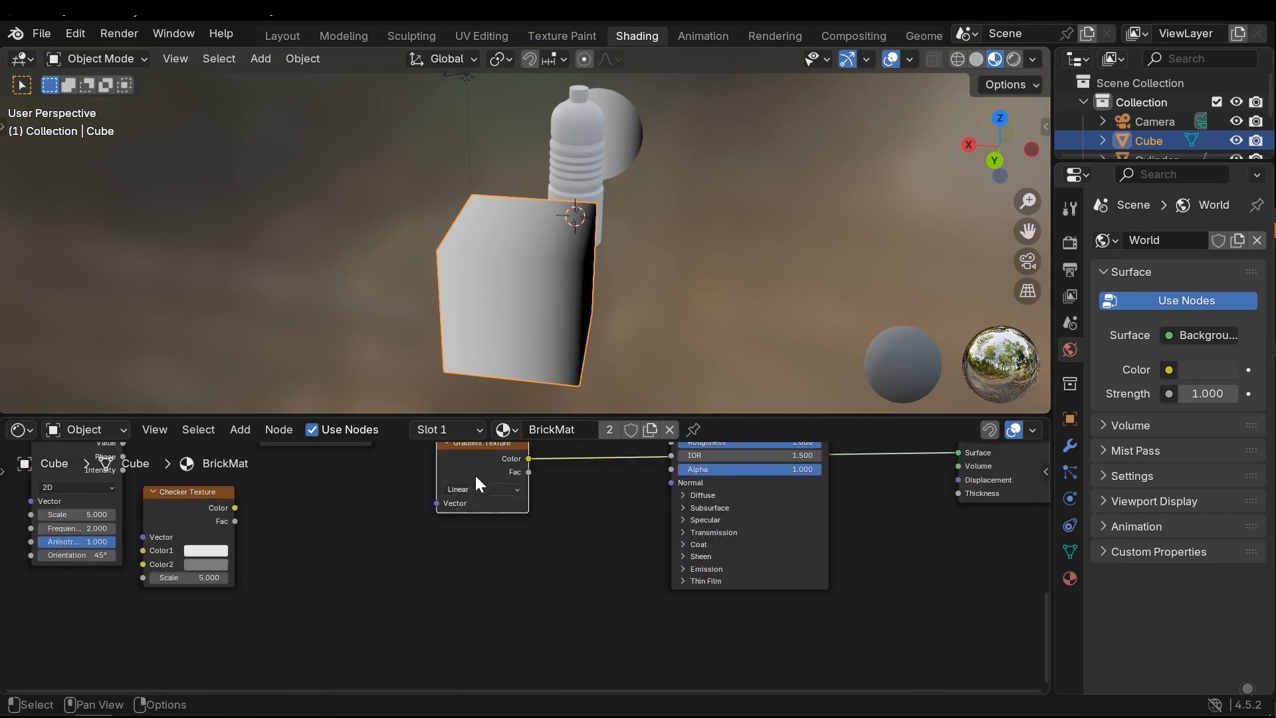
{"action": "left_click_drag", "start_coordinate": [484, 490], "coordinate": [535, 568]}
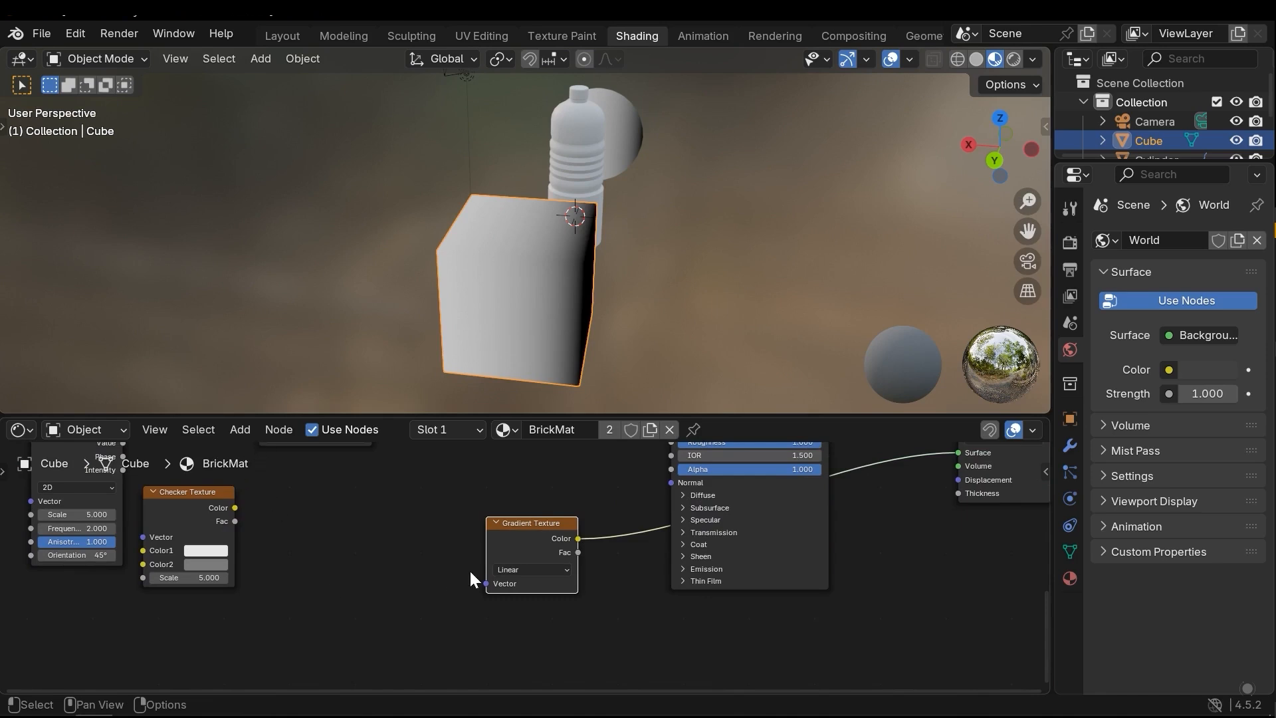
Add Texture Coordinate and Mapping nodes feeding the Gradient Texture's Vector input and examine the gradient across the cube's faces
{"action": "key", "text": "ctrl+t"}
{"action": "left_click", "coordinate": [424, 514]}
{"action": "scroll", "coordinate": [432, 568], "scroll_direction": "up", "scroll_amount": 2}
{"action": "middle_click_drag", "start_coordinate": [417, 632], "coordinate": [443, 546]}
{"action": "mouse_move", "coordinate": [425, 517]}
{"action": "left_mouse_down"}
{"action": "mouse_move", "coordinate": [406, 517]}
{"action": "mouse_move", "coordinate": [430, 518]}
{"action": "mouse_move", "coordinate": [414, 531]}
{"action": "mouse_move", "coordinate": [469, 564]}
{"action": "left_mouse_up"}
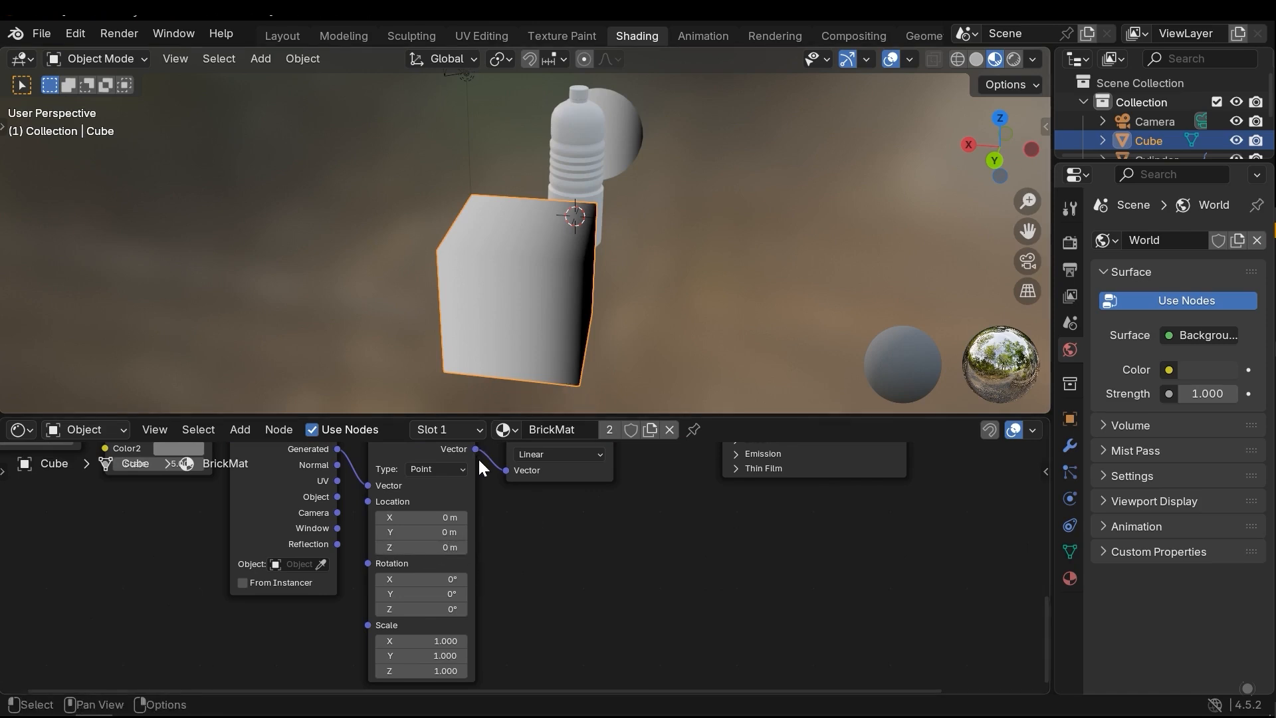
{"action": "middle_click_drag", "start_coordinate": [665, 259], "coordinate": [541, 245]}
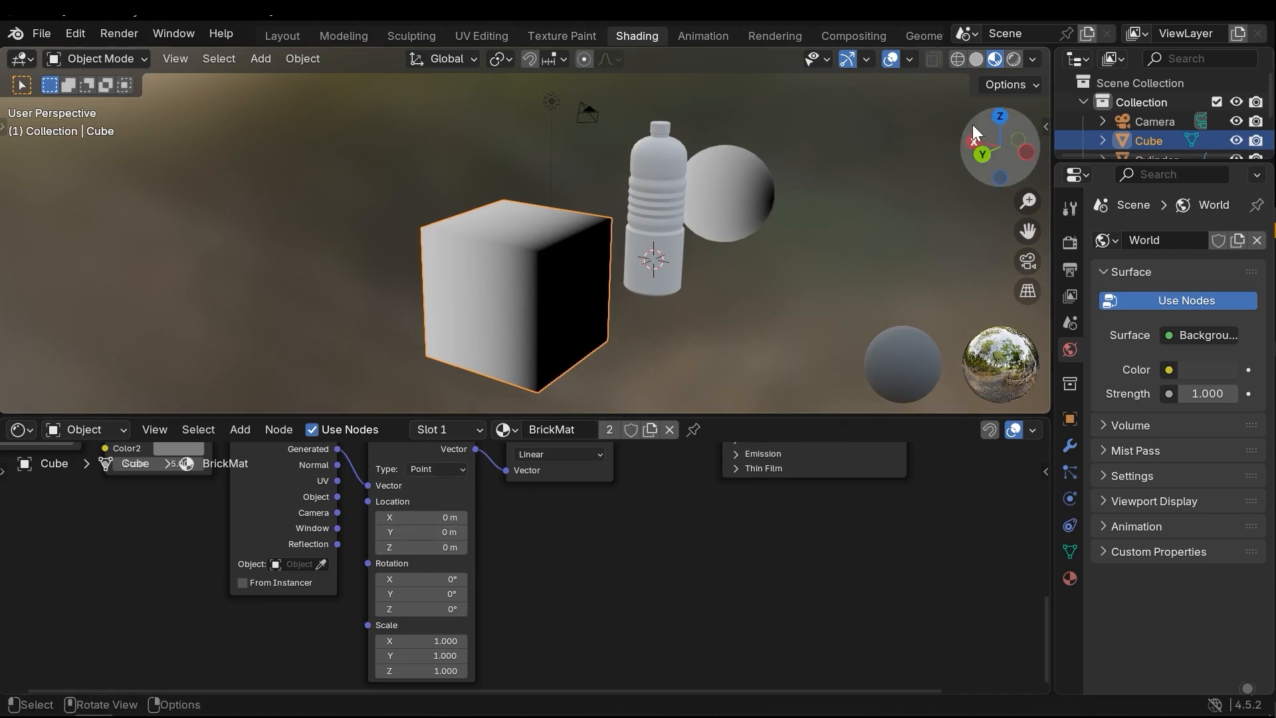
{"action": "middle_click_drag", "start_coordinate": [537, 337], "coordinate": [569, 207]}
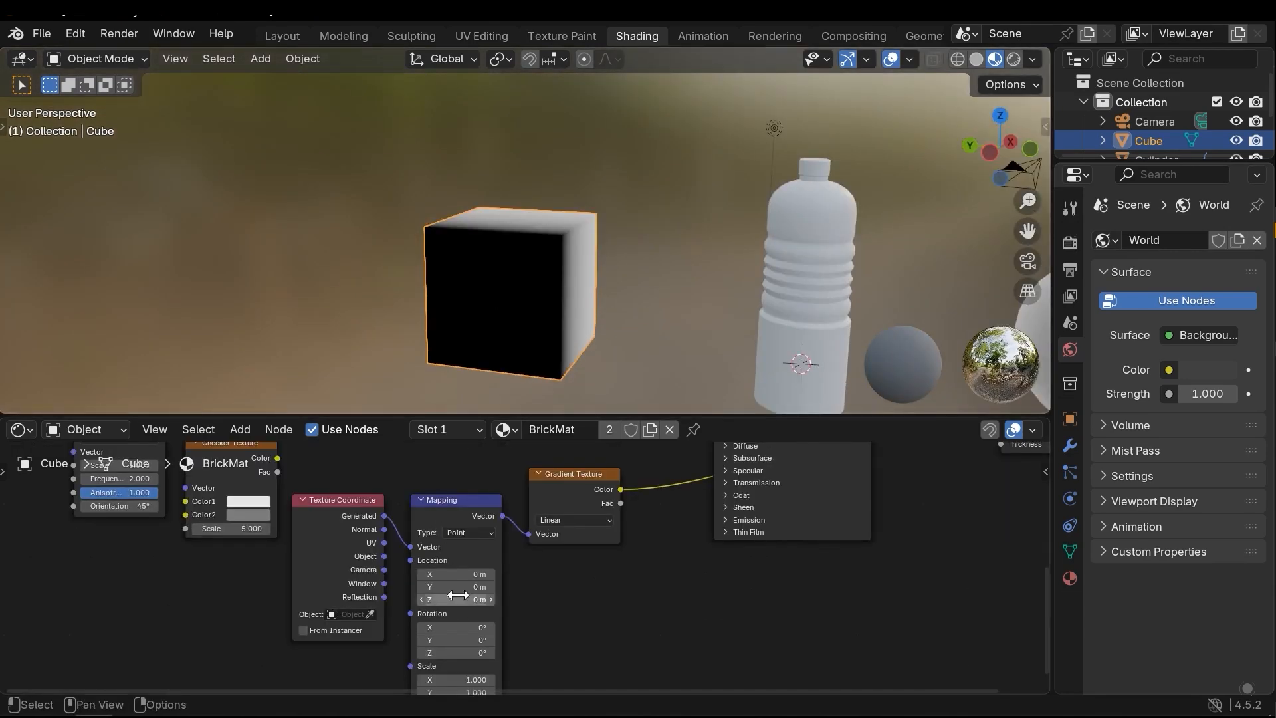
Set the Mapping node's Location X to -0.5 m and try rotating the gradient about Z
{"action": "middle_click_drag", "start_coordinate": [532, 385], "coordinate": [510, 561]}
{"action": "mouse_move", "coordinate": [457, 574]}
{"action": "left_mouse_down"}
{"action": "mouse_move", "coordinate": [492, 574]}
{"action": "mouse_move", "coordinate": [452, 566]}
{"action": "left_mouse_up"}
{"action": "middle_click_drag", "start_coordinate": [598, 385], "coordinate": [581, 296]}
{"action": "middle_click_drag", "start_coordinate": [488, 650], "coordinate": [506, 596]}
{"action": "scroll", "coordinate": [507, 596], "scroll_direction": "up", "scroll_amount": 2}
{"action": "left_click_drag", "start_coordinate": [467, 568], "coordinate": [462, 597]}
{"action": "key", "text": "ctrl+z"}
{"action": "key", "text": "Escape"}
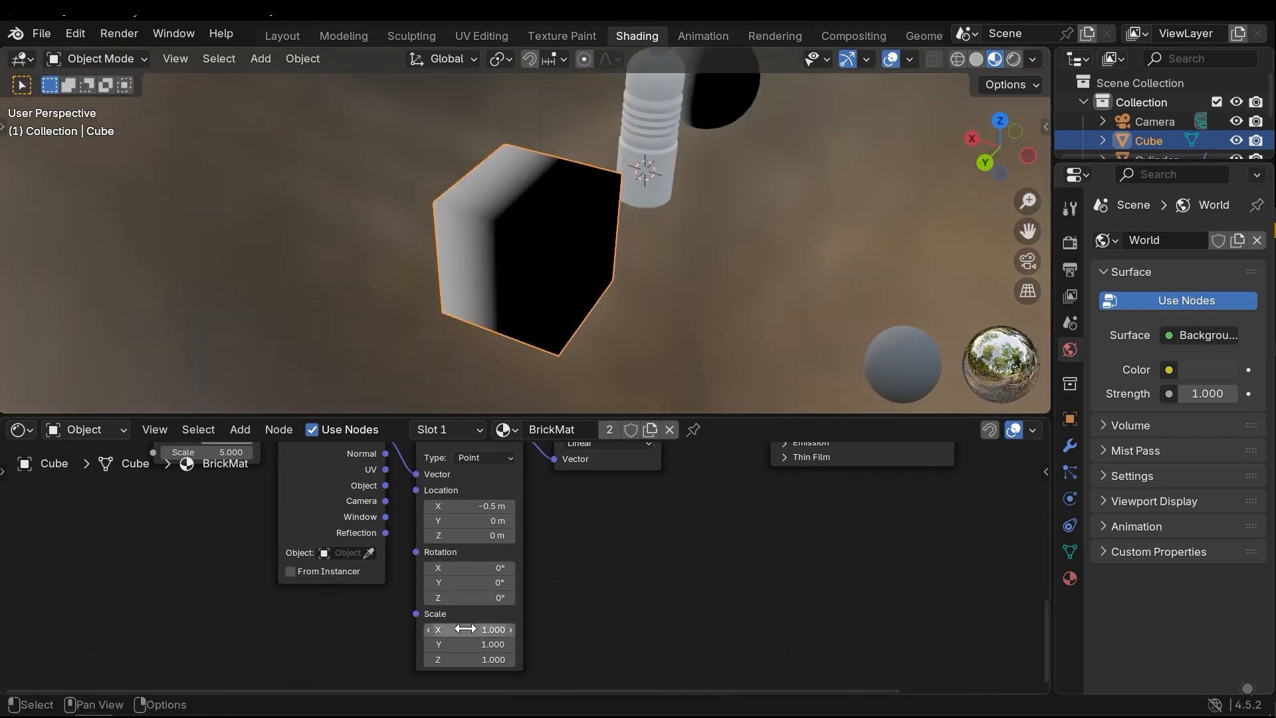
Try changing the Mapping node's Scale X and set its Scale Z to 4.9
{"action": "mouse_move", "coordinate": [465, 628]}
{"action": "left_mouse_down"}
{"action": "mouse_move", "coordinate": [438, 629]}
{"action": "mouse_move", "coordinate": [492, 629]}
{"action": "mouse_move", "coordinate": [439, 629]}
{"action": "mouse_move", "coordinate": [479, 631]}
{"action": "mouse_move", "coordinate": [468, 631]}
{"action": "left_mouse_up"}
{"action": "key", "text": "Escape"}
{"action": "key", "text": "Escape"}
{"action": "left_click", "coordinate": [469, 660]}
{"action": "type", "text": "4.9"}
{"action": "key", "text": "Return"}
{"action": "scroll", "coordinate": [577, 481], "scroll_direction": "down", "scroll_amount": 3}
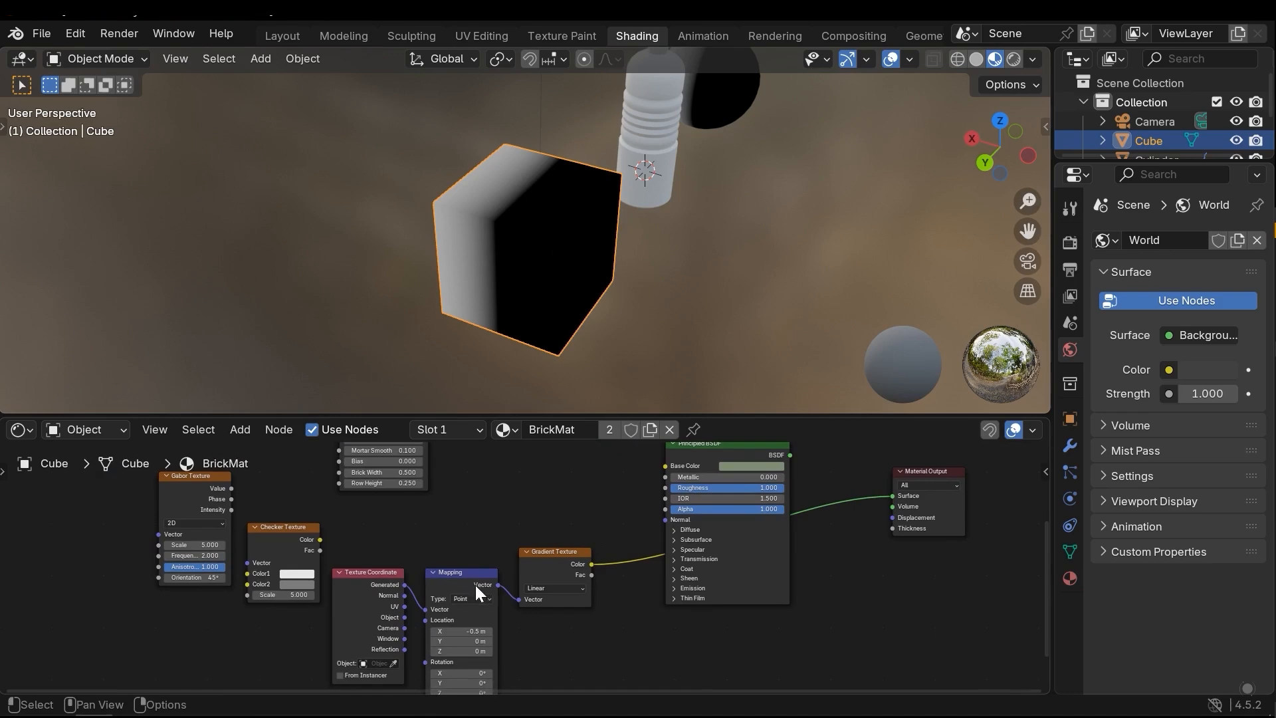
Delete the Texture Coordinate and Mapping nodes and move the unlinked Gradient Texture aside below the Gabor Texture
{"action": "scroll", "coordinate": [338, 534], "scroll_direction": "up", "scroll_amount": 2}
{"action": "scroll", "coordinate": [285, 623], "scroll_direction": "down", "scroll_amount": 1}
{"action": "middle_click_drag", "start_coordinate": [237, 568], "coordinate": [217, 607]}
{"action": "scroll", "coordinate": [217, 605], "scroll_direction": "down", "scroll_amount": 2}
{"action": "middle_click_drag", "start_coordinate": [422, 594], "coordinate": [413, 539]}
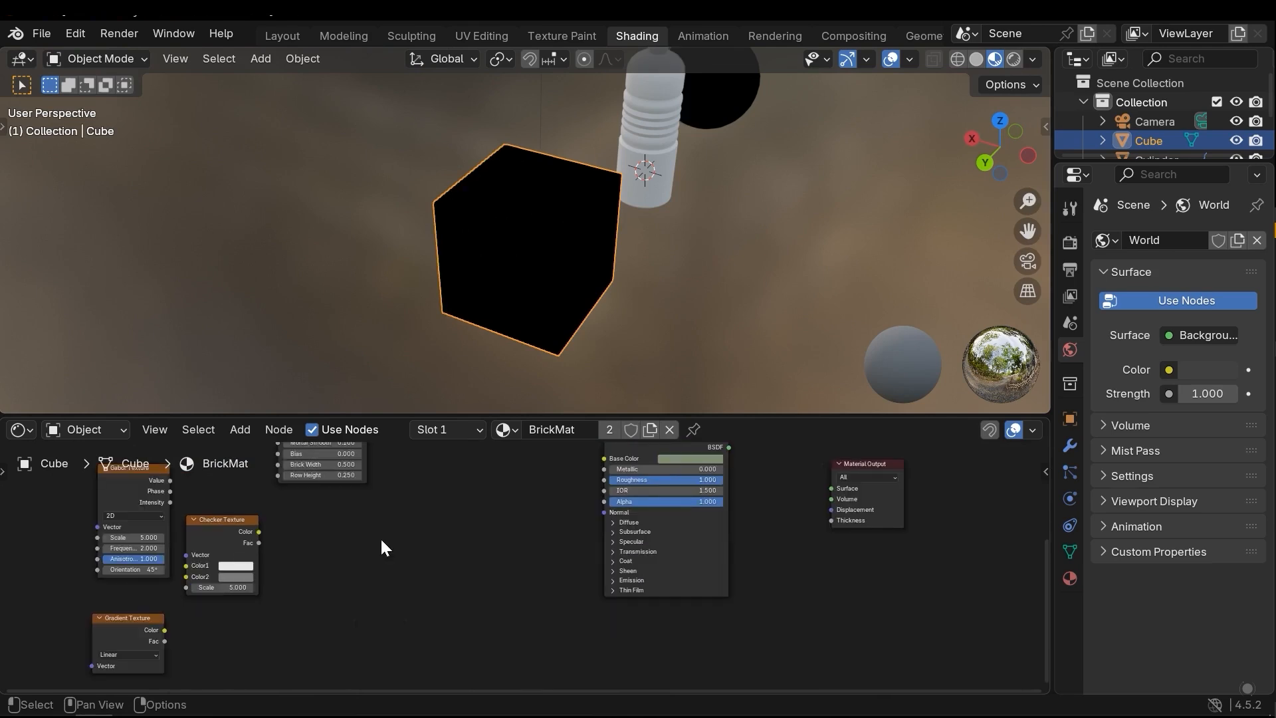
{"action": "scroll", "coordinate": [402, 534], "scroll_direction": "down", "scroll_amount": 2}
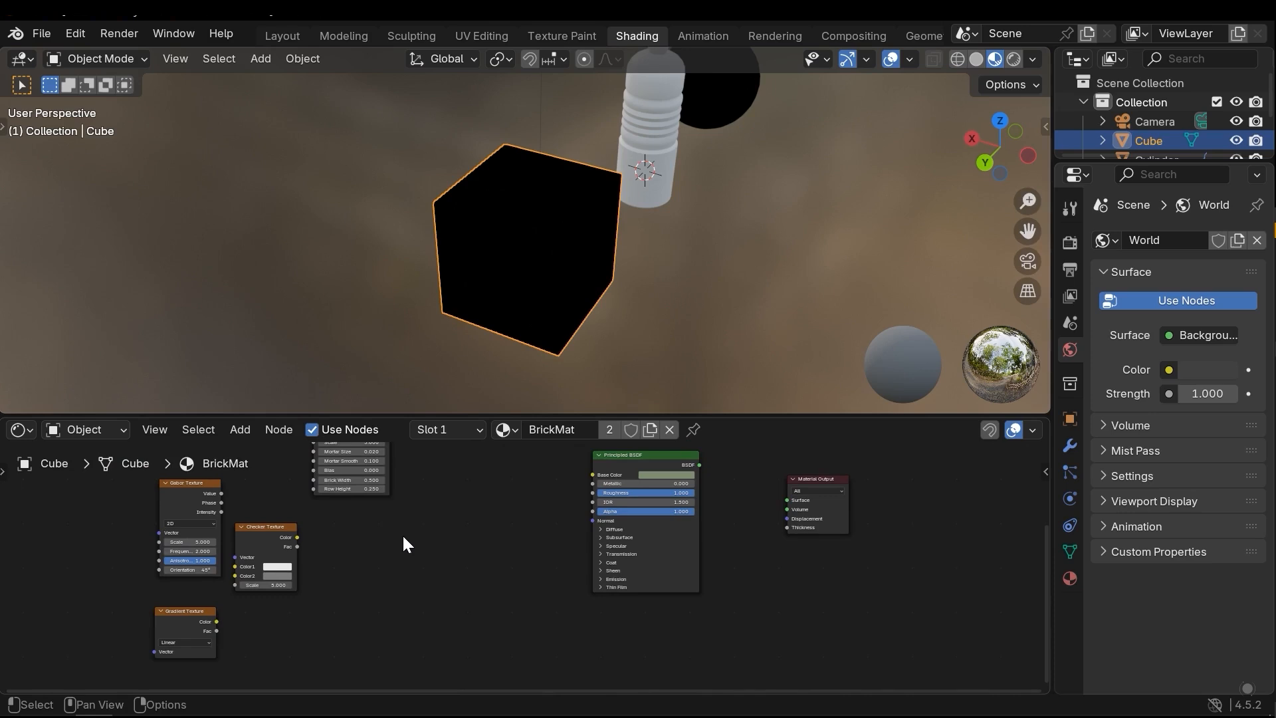
{"action": "middle_click_drag", "start_coordinate": [339, 583], "coordinate": [339, 563]}
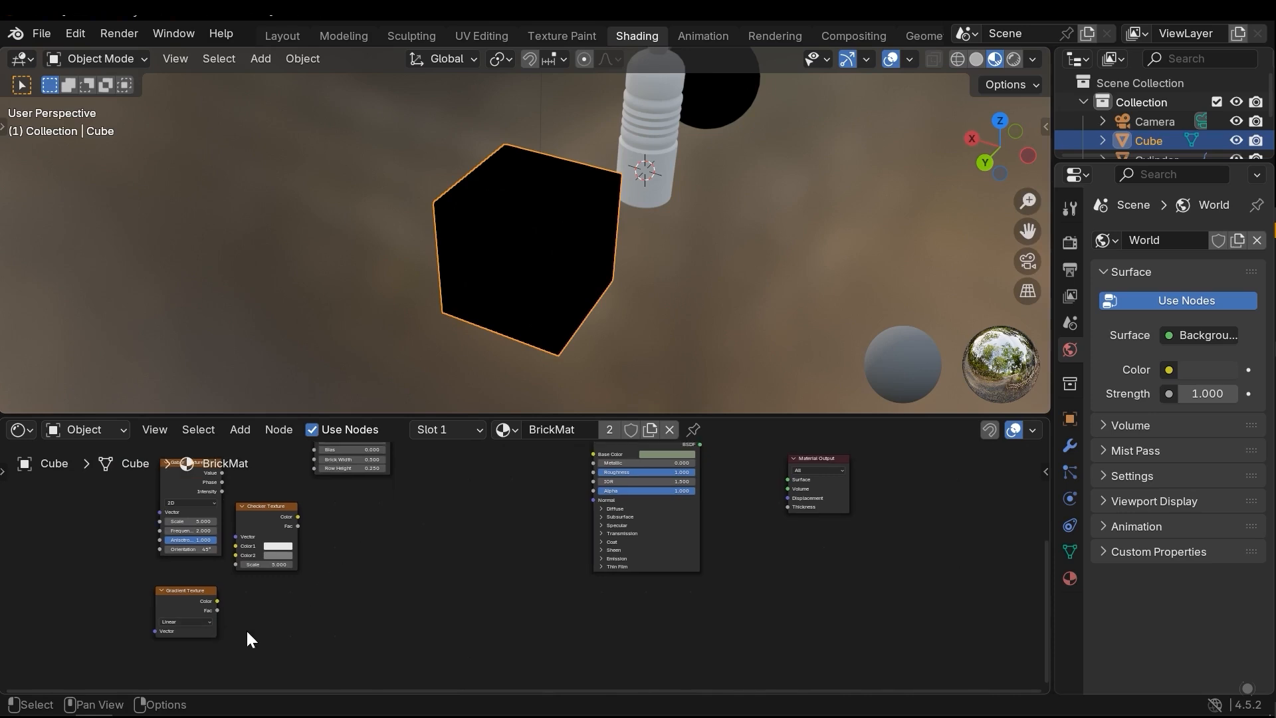
{"action": "scroll", "coordinate": [263, 616], "scroll_direction": "up", "scroll_amount": 2}
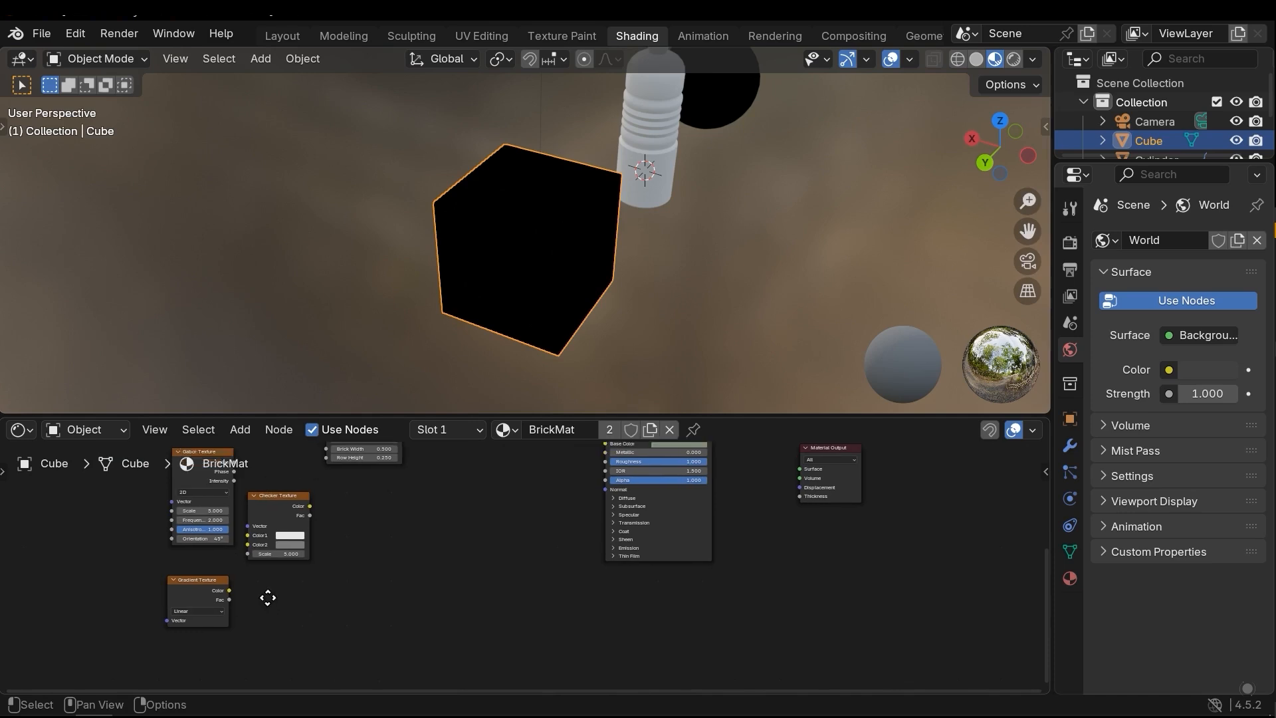
{"action": "middle_click_drag", "start_coordinate": [300, 512], "coordinate": [213, 571]}
{"action": "scroll", "coordinate": [354, 528], "scroll_direction": "down", "scroll_amount": 2}
{"action": "middle_click_drag", "start_coordinate": [355, 530], "coordinate": [399, 548]}
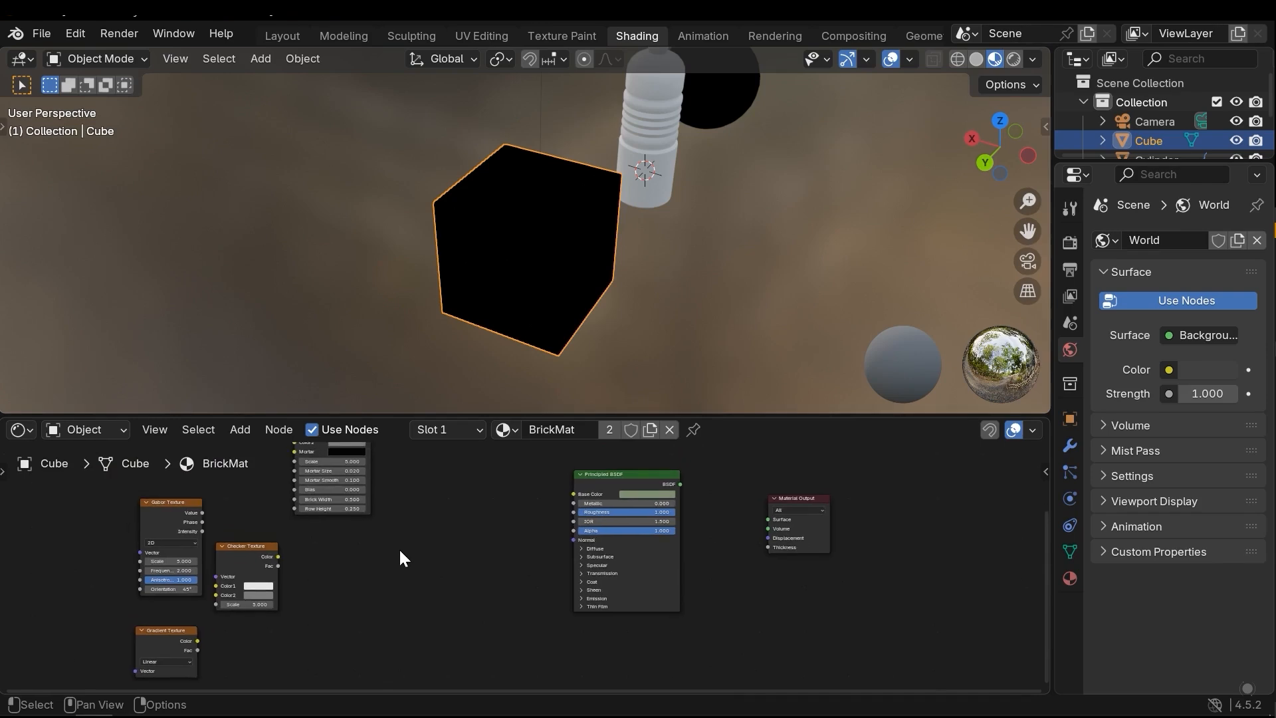
{"action": "scroll", "coordinate": [399, 548], "scroll_direction": "up", "scroll_amount": 1}
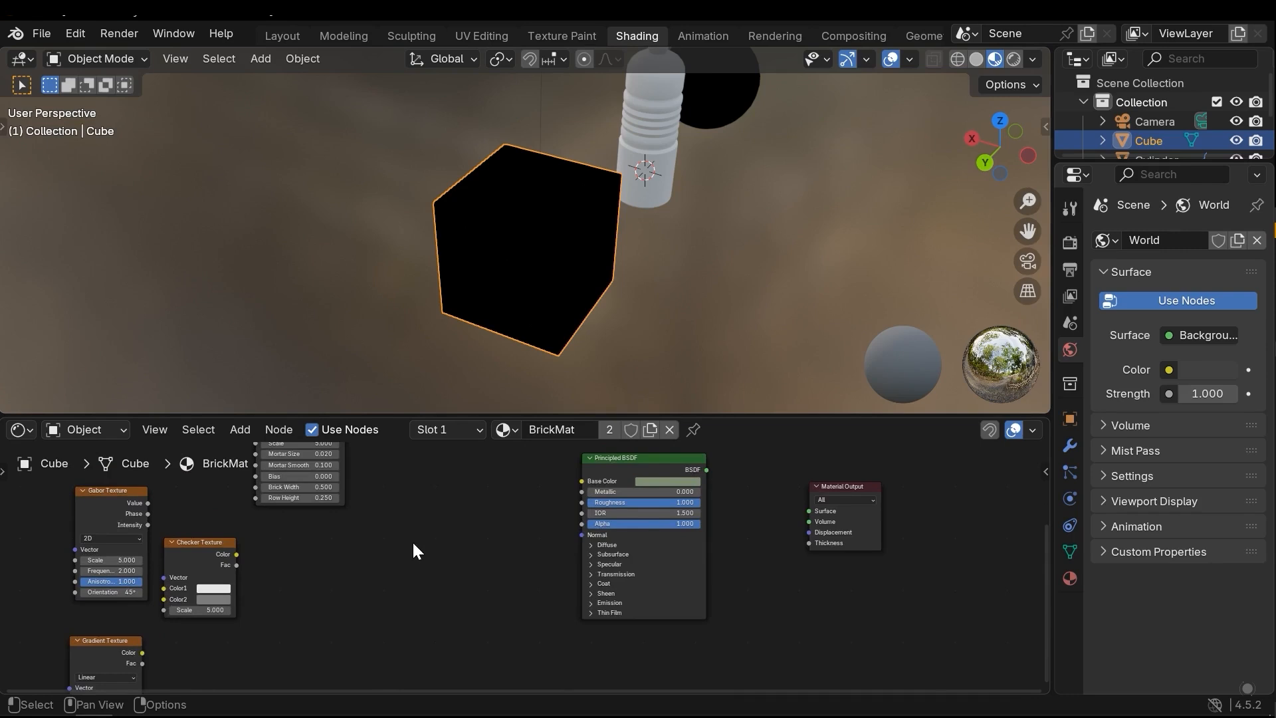
{"action": "middle_click_drag", "start_coordinate": [413, 542], "coordinate": [425, 536]}
{"action": "middle_click_drag", "start_coordinate": [224, 638], "coordinate": [213, 590]}
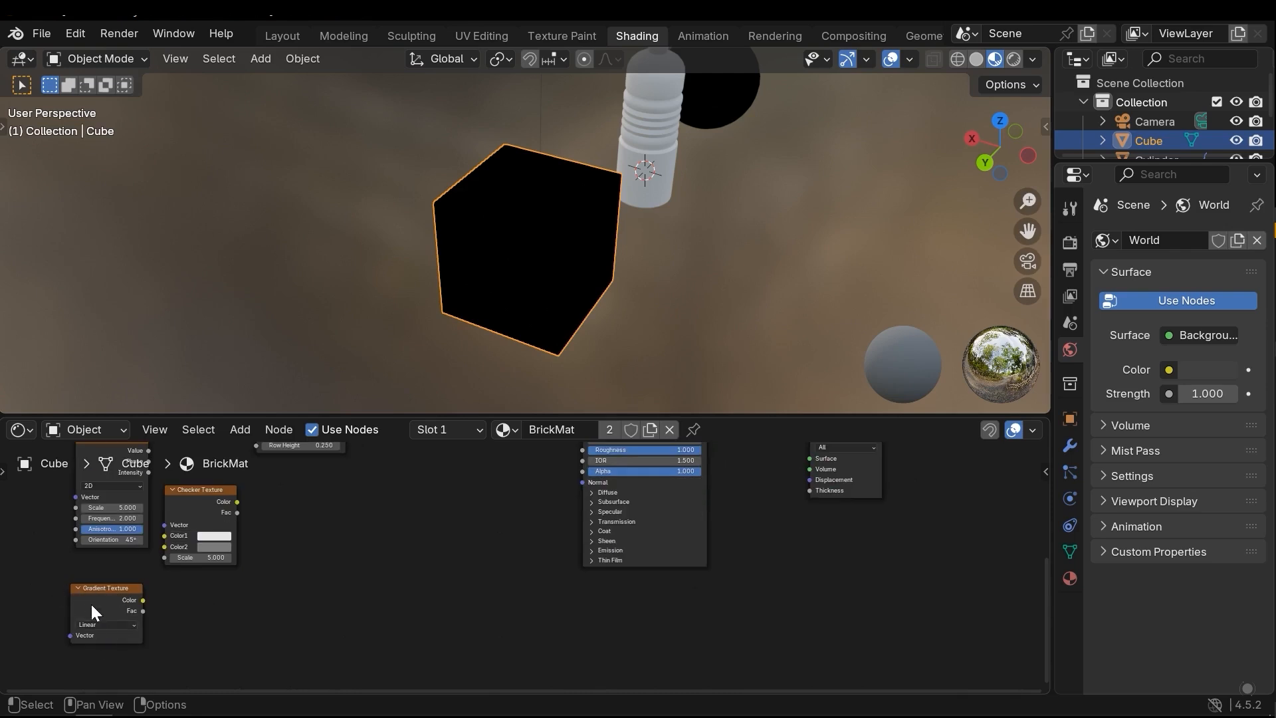
{"action": "scroll", "coordinate": [265, 559], "scroll_direction": "up", "scroll_amount": 1}
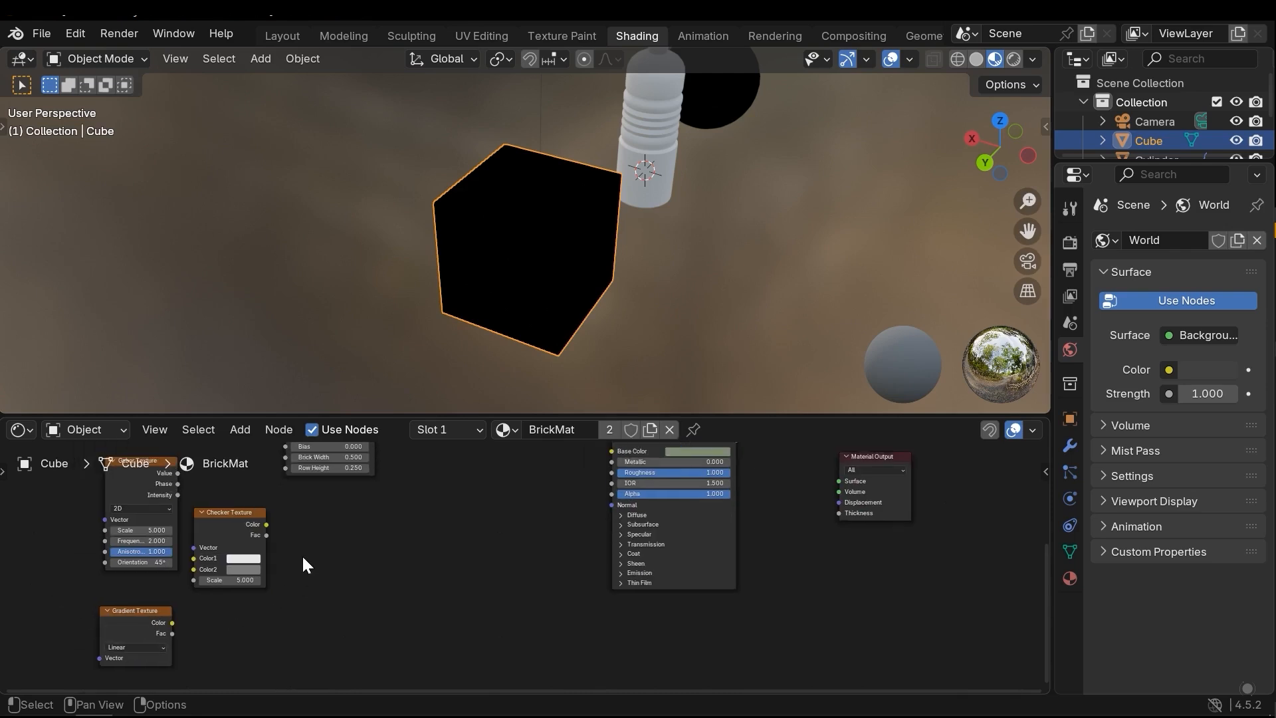
{"action": "scroll", "coordinate": [302, 570], "scroll_direction": "up", "scroll_amount": 1}
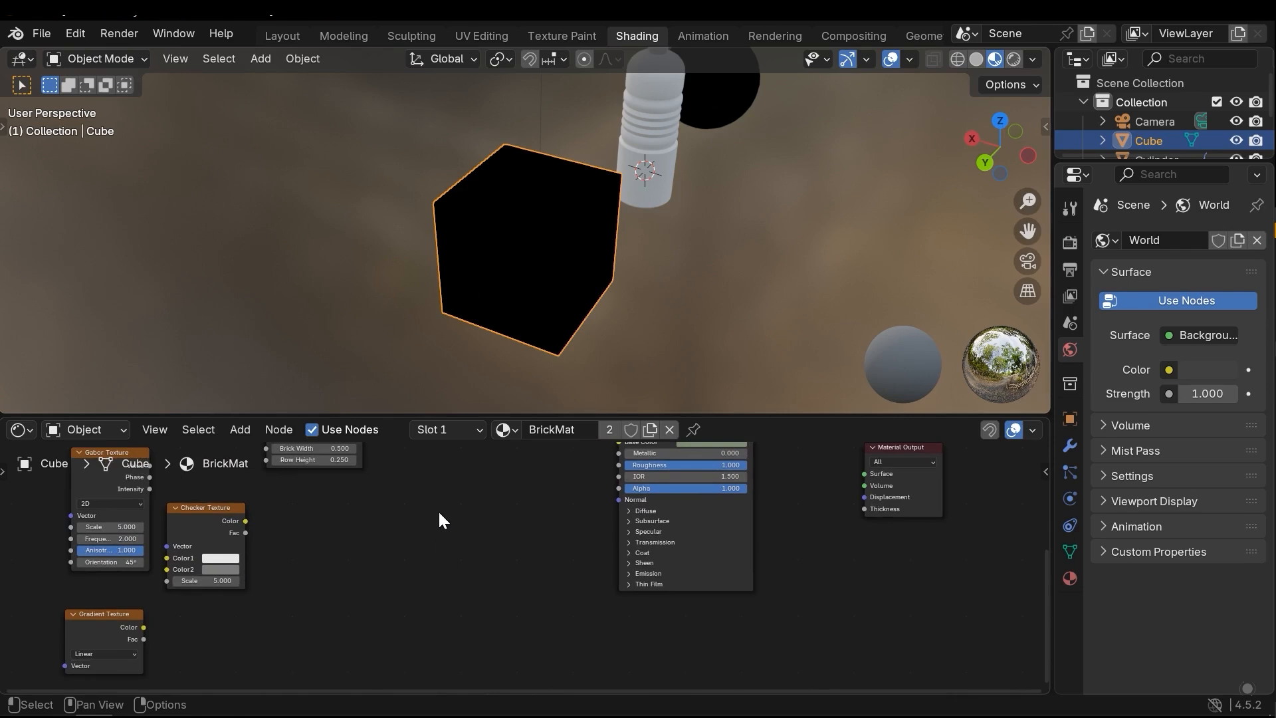
Add a Magic Texture node beside the Principled BSDF and preview its Color output on the cube
{"action": "key", "text": "shift+a"}
{"action": "mouse_move", "coordinate": [441, 530]}
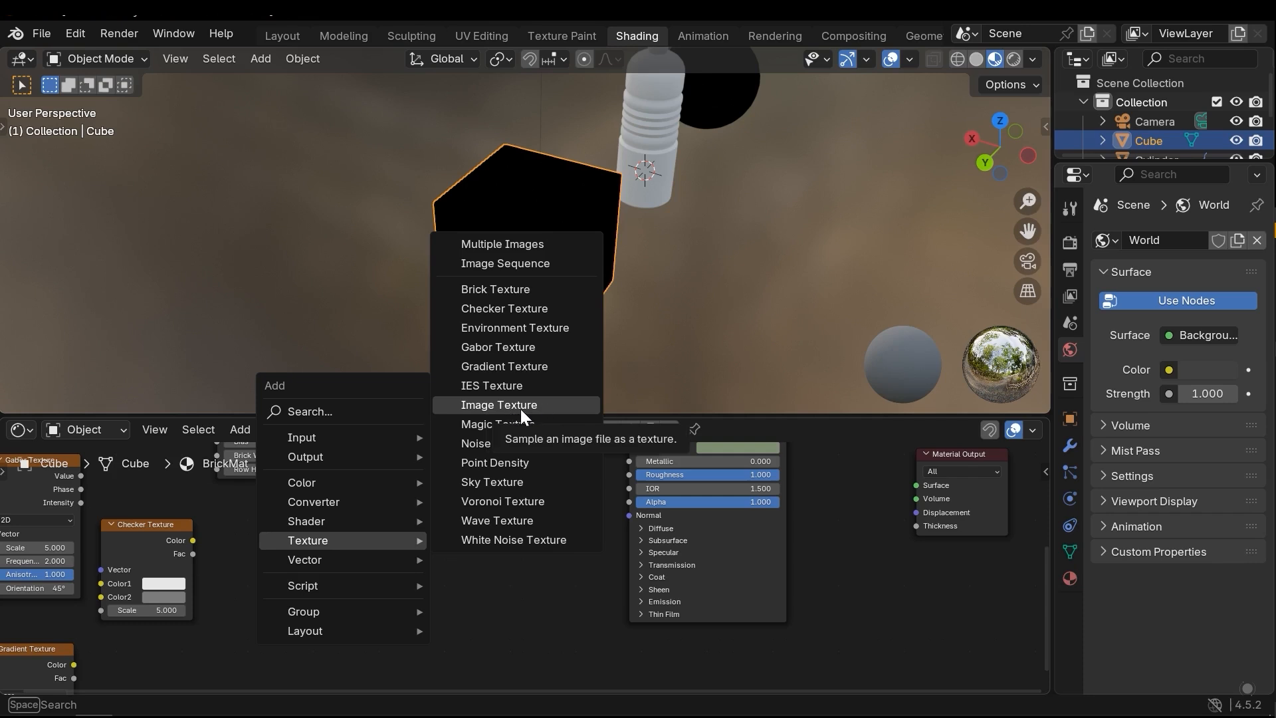
{"action": "left_click", "coordinate": [555, 425]}
{"action": "left_click", "coordinate": [412, 500]}
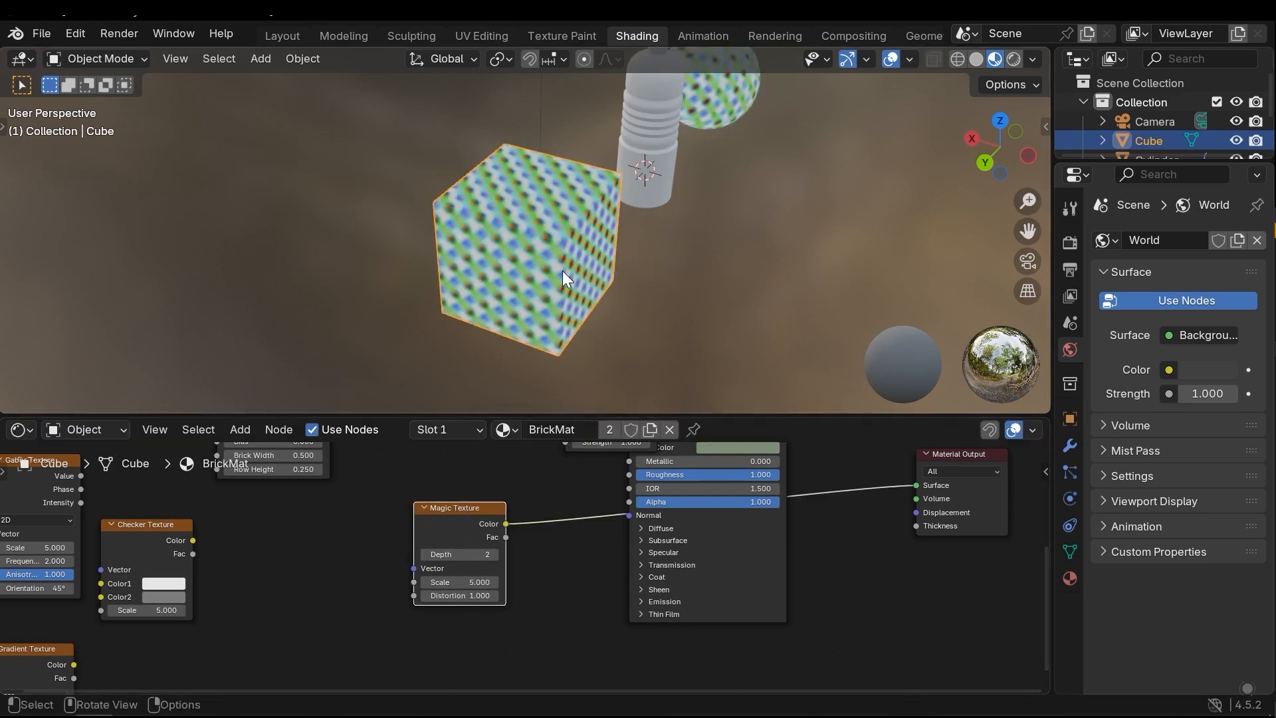
Examine the Magic Texture's color pattern up close across the cube's faces
{"action": "scroll", "coordinate": [581, 241], "scroll_direction": "up", "scroll_amount": 1}
{"action": "scroll", "coordinate": [562, 253], "scroll_direction": "up", "scroll_amount": 2}
{"action": "middle_click_drag", "start_coordinate": [580, 242], "coordinate": [552, 258]}
{"action": "scroll", "coordinate": [552, 258], "scroll_direction": "up", "scroll_amount": 1}
{"action": "left_click", "coordinate": [546, 489]}
{"action": "scroll", "coordinate": [541, 487], "scroll_direction": "up", "scroll_amount": 2}
{"action": "middle_click_drag", "start_coordinate": [540, 475], "coordinate": [523, 579]}
{"action": "scroll", "coordinate": [540, 496], "scroll_direction": "down", "scroll_amount": 1}
{"action": "scroll", "coordinate": [554, 517], "scroll_direction": "down", "scroll_amount": 4}
{"action": "left_click_drag", "start_coordinate": [437, 587], "coordinate": [422, 510]}
{"action": "scroll", "coordinate": [478, 525], "scroll_direction": "up", "scroll_amount": 3}
{"action": "middle_click_drag", "start_coordinate": [479, 525], "coordinate": [365, 539]}
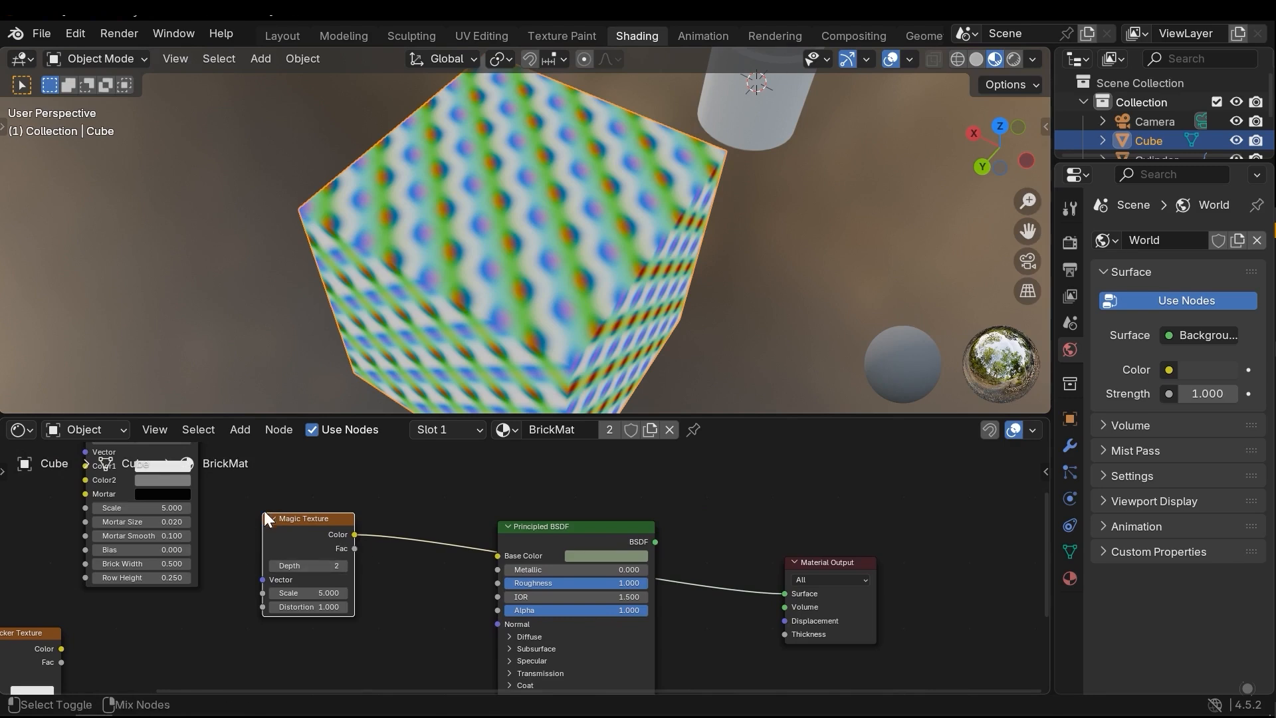
Preview the Magic Texture's Fac output on the cube with Depth set to 3 and Distortion to 5.9
{"action": "left_click", "coordinate": [303, 529], "text": "ctrl+shift"}
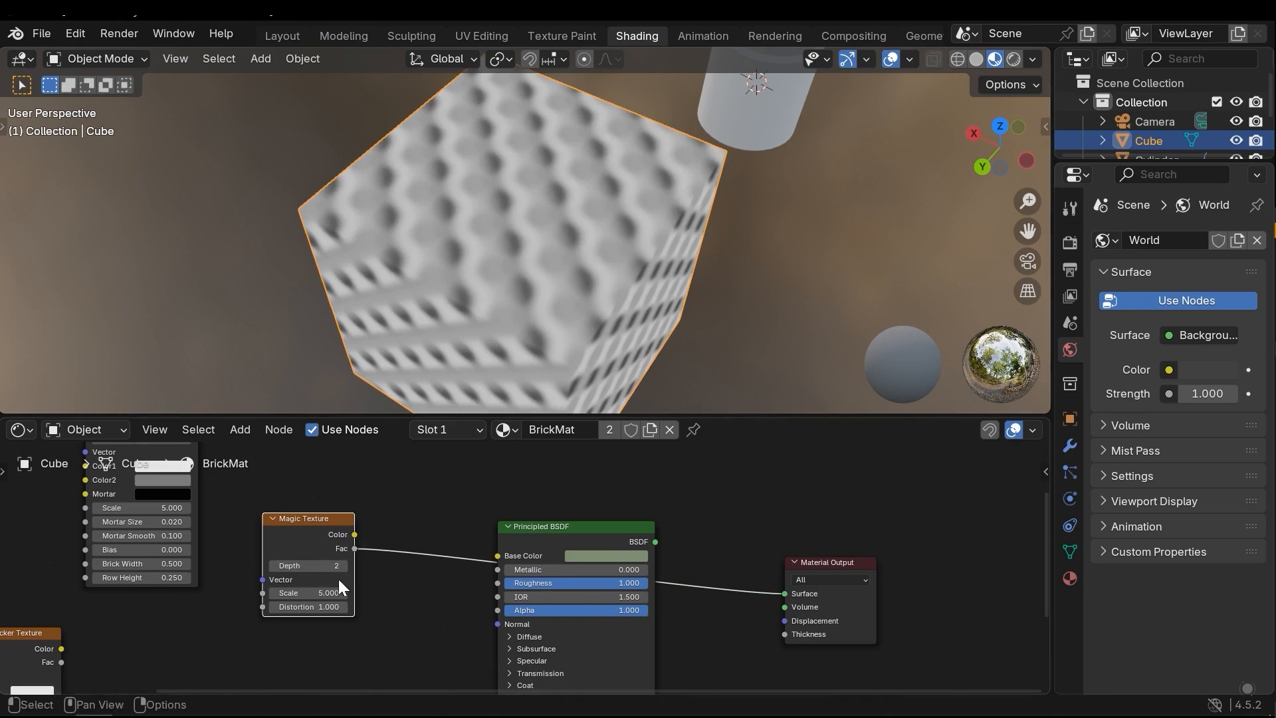
{"action": "left_click", "coordinate": [292, 525], "text": "ctrl+shift"}
{"action": "left_click_drag", "start_coordinate": [303, 565], "coordinate": [324, 608]}
{"action": "left_click", "coordinate": [305, 527], "text": "ctrl+shift"}
{"action": "left_click", "coordinate": [305, 539], "text": "ctrl+shift"}
{"action": "left_click", "coordinate": [305, 547], "text": "ctrl+shift"}
{"action": "middle_click_drag", "start_coordinate": [373, 492], "coordinate": [361, 499]}
{"action": "scroll", "coordinate": [489, 150], "scroll_direction": "up", "scroll_amount": 6}
{"action": "middle_click_drag", "start_coordinate": [514, 203], "coordinate": [489, 225]}
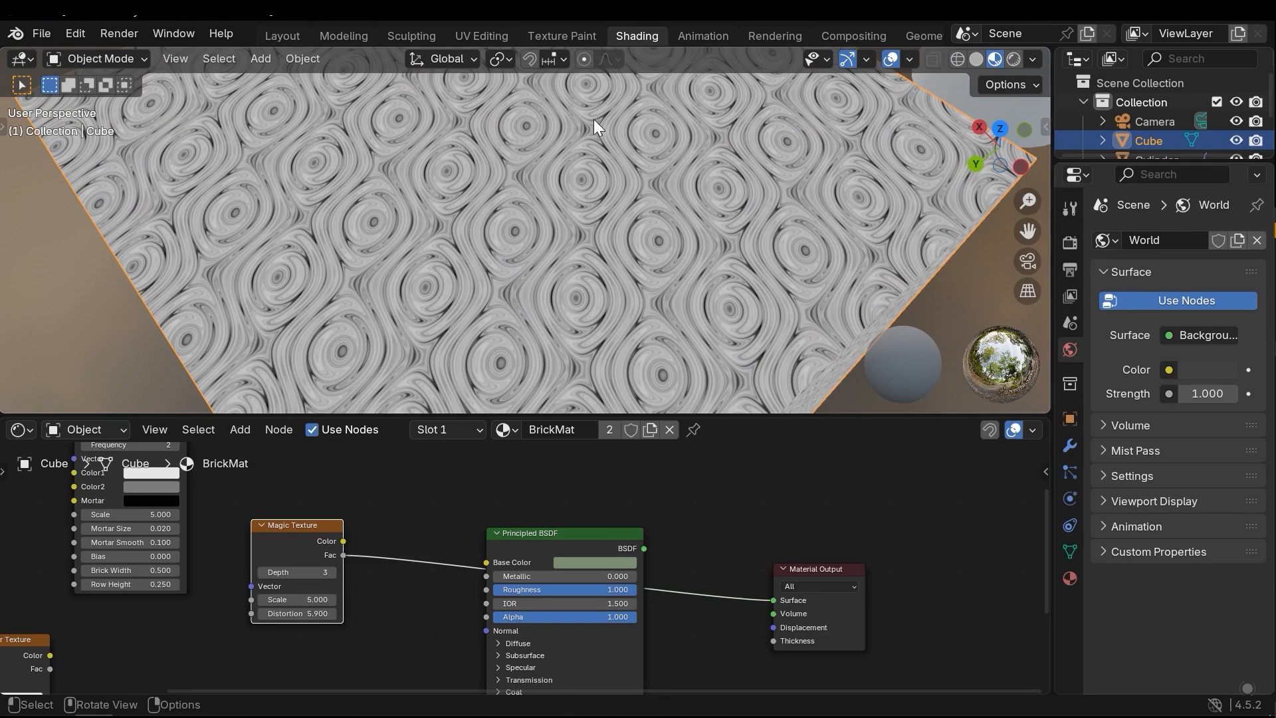
{"action": "scroll", "coordinate": [593, 200], "scroll_direction": "down", "scroll_amount": 4}
{"action": "middle_click_drag", "start_coordinate": [595, 245], "coordinate": [622, 217]}
{"action": "scroll", "coordinate": [518, 317], "scroll_direction": "up", "scroll_amount": 1}
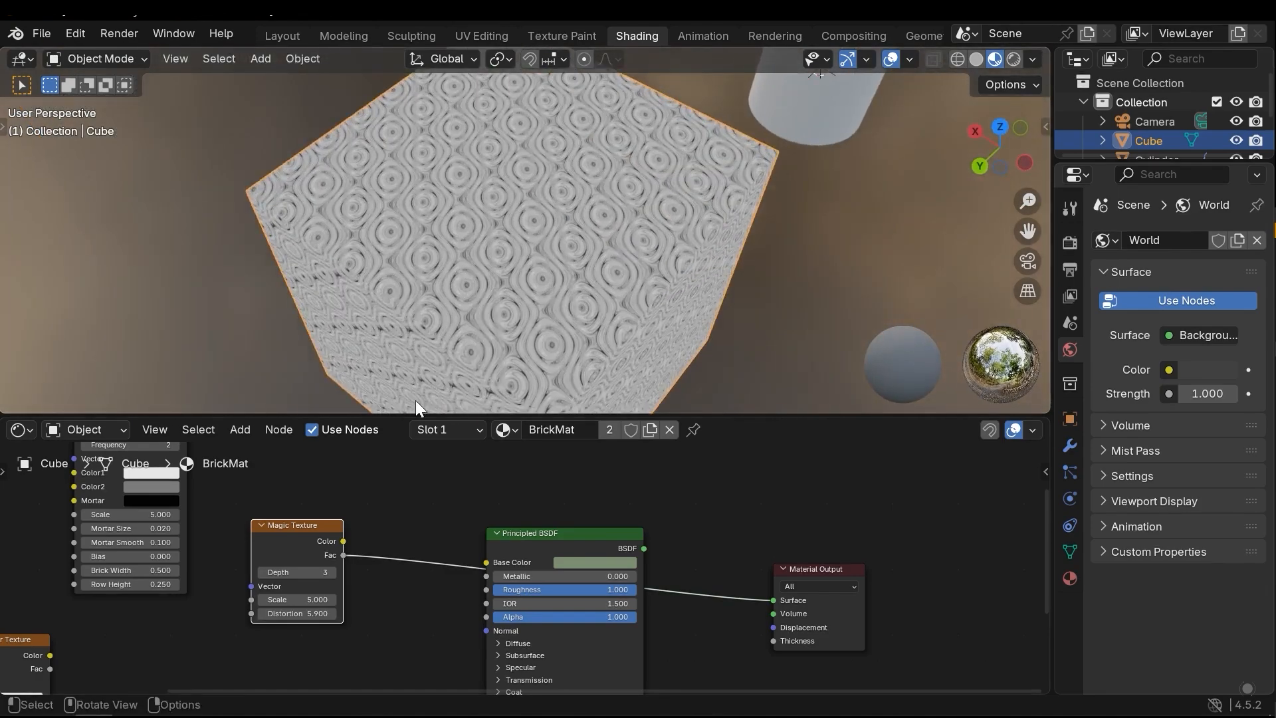
Move the Magic Texture node aside, unlinked from the Material Output, and add a Noise Texture node beside the Principled BSDF
{"action": "key", "text": "shift+a"}
{"action": "mouse_move", "coordinate": [296, 531]}
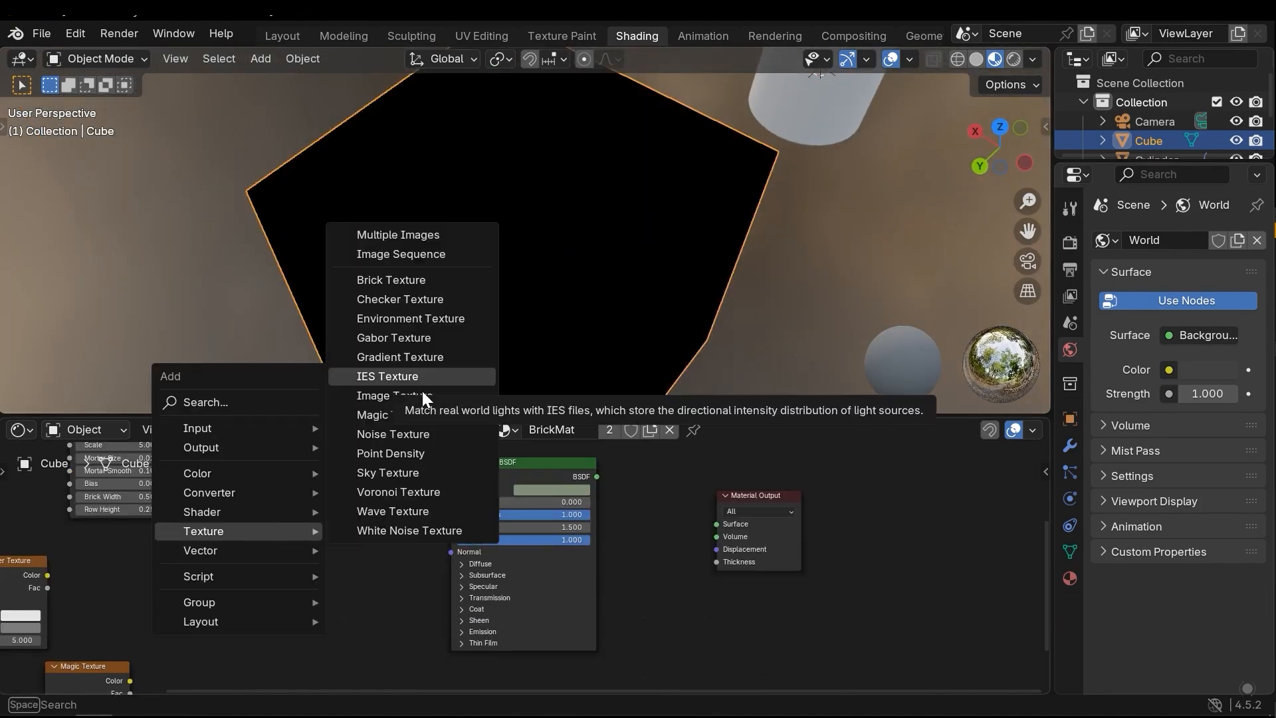
{"action": "left_click", "coordinate": [409, 434]}
{"action": "left_click", "coordinate": [257, 506]}
{"action": "middle_click_drag", "start_coordinate": [321, 522], "coordinate": [400, 536]}
{"action": "left_click_drag", "start_coordinate": [386, 529], "coordinate": [372, 508]}
{"action": "middle_click_drag", "start_coordinate": [375, 525], "coordinate": [377, 533]}
{"action": "scroll", "coordinate": [376, 532], "scroll_direction": "up", "scroll_amount": 1}
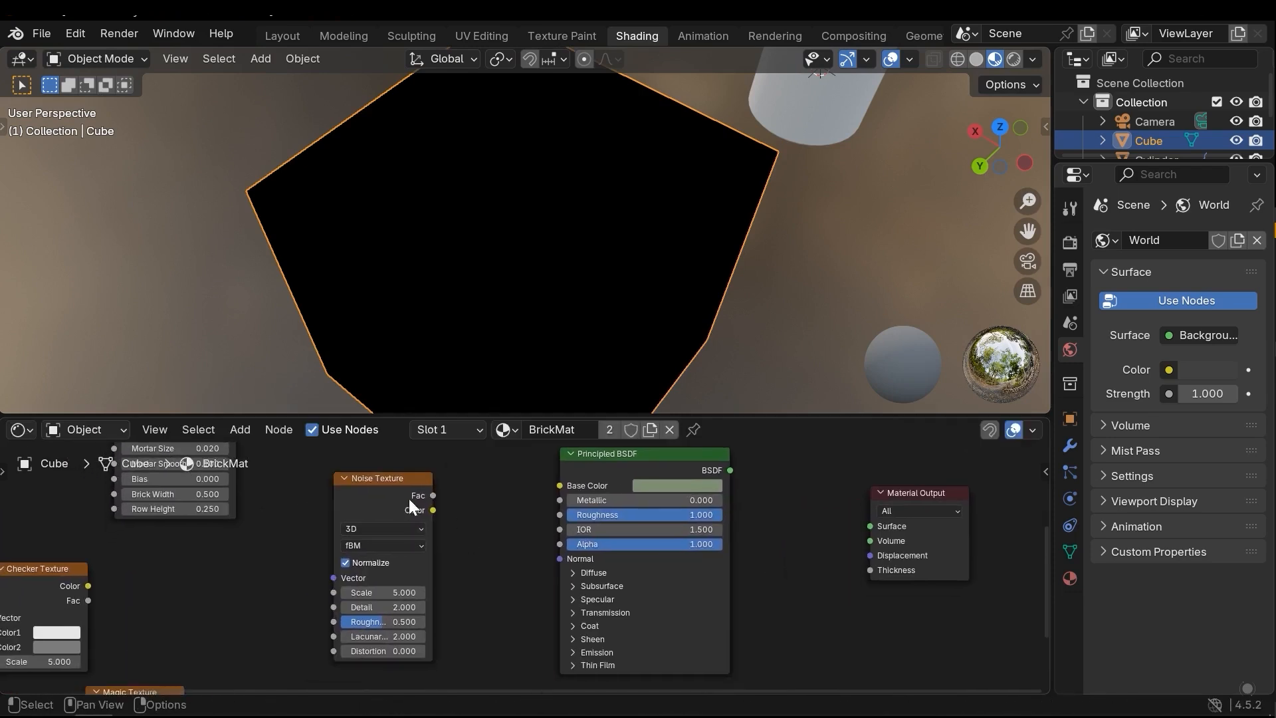
Preview the Noise Texture's Fac output and examine the pattern on the cube
{"action": "left_click", "coordinate": [400, 480], "text": "ctrl+shift"}
{"action": "scroll", "coordinate": [528, 252], "scroll_direction": "down", "scroll_amount": 3}
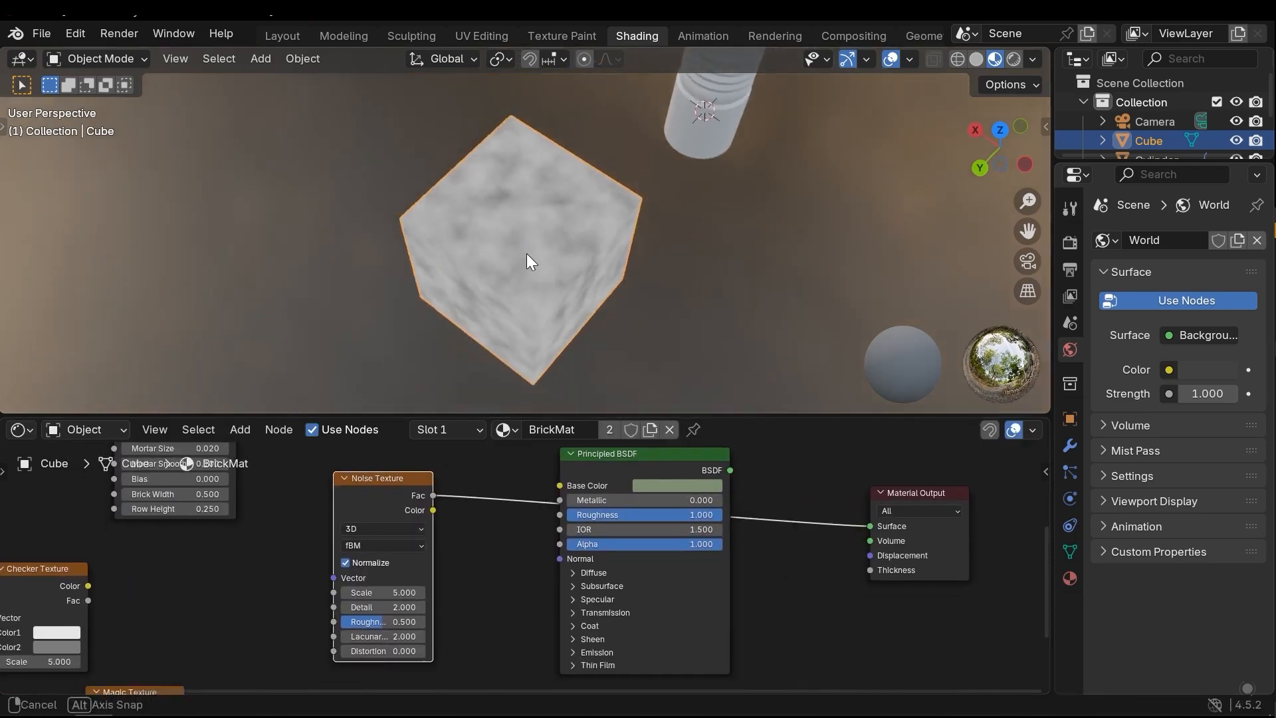
{"action": "scroll", "coordinate": [532, 256], "scroll_direction": "up", "scroll_amount": 2}
{"action": "middle_click_drag", "start_coordinate": [532, 256], "coordinate": [430, 329]}
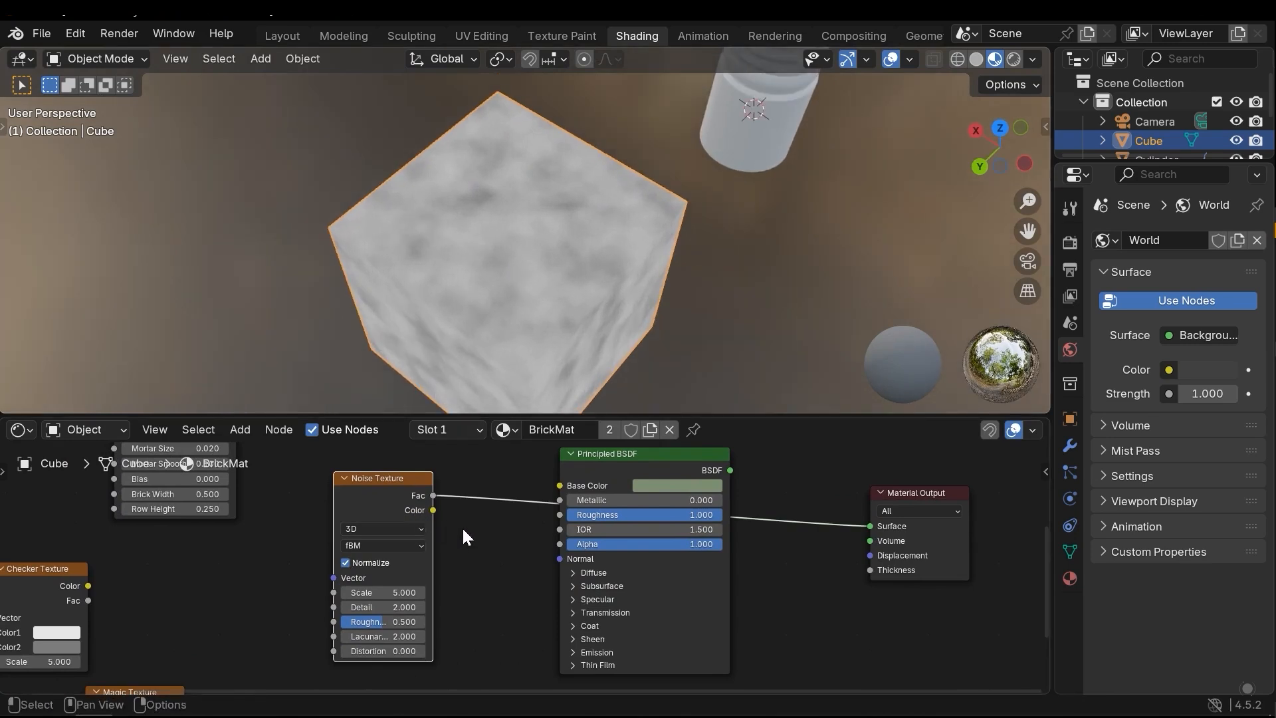
{"action": "middle_click_drag", "start_coordinate": [462, 527], "coordinate": [517, 520]}
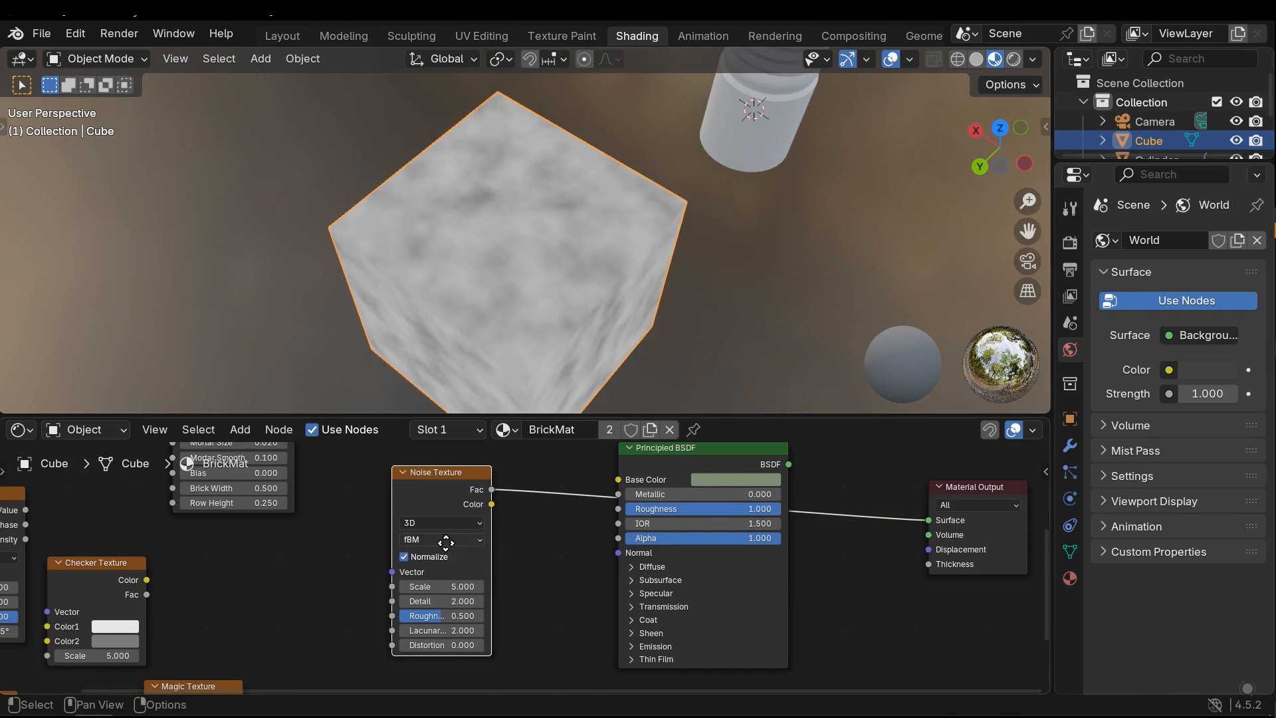
Keep the Noise Texture's dimensions at 3D, then try its Multifractal type and undo it
{"action": "scroll", "coordinate": [444, 537], "scroll_direction": "up", "scroll_amount": 1}
{"action": "left_click", "coordinate": [465, 512]}
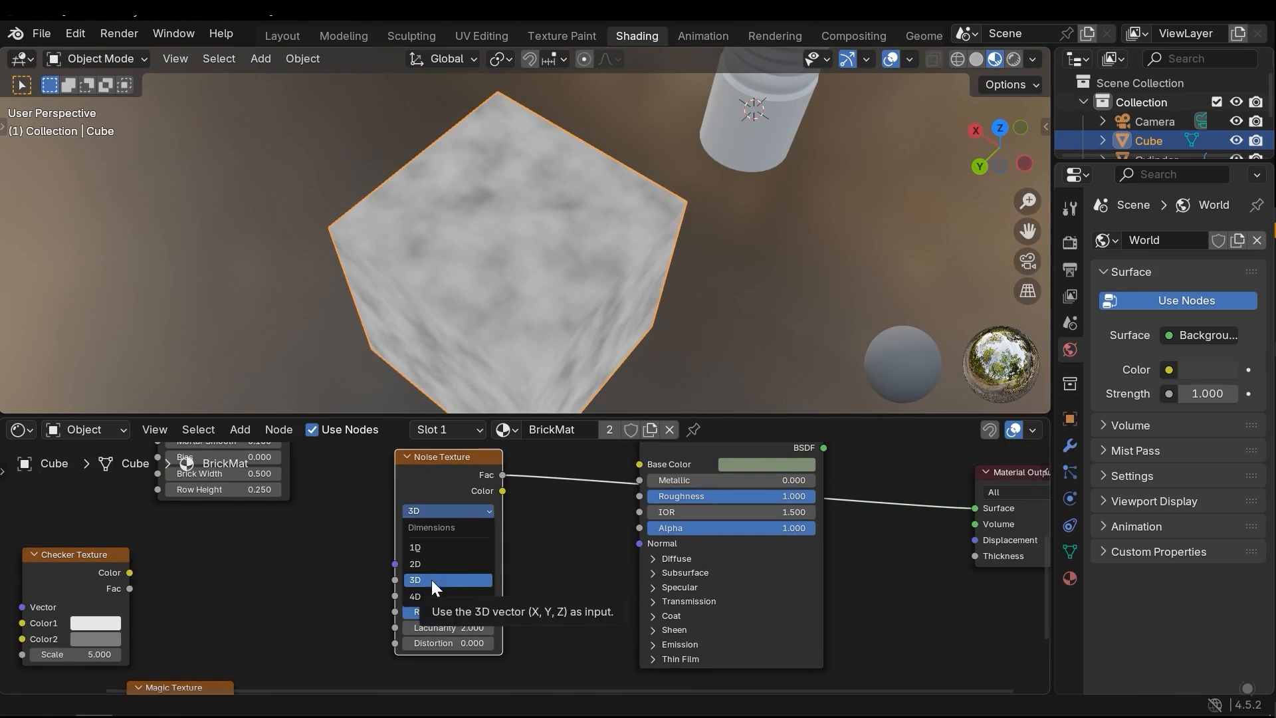
{"action": "left_click", "coordinate": [432, 580]}
{"action": "left_click", "coordinate": [443, 529]}
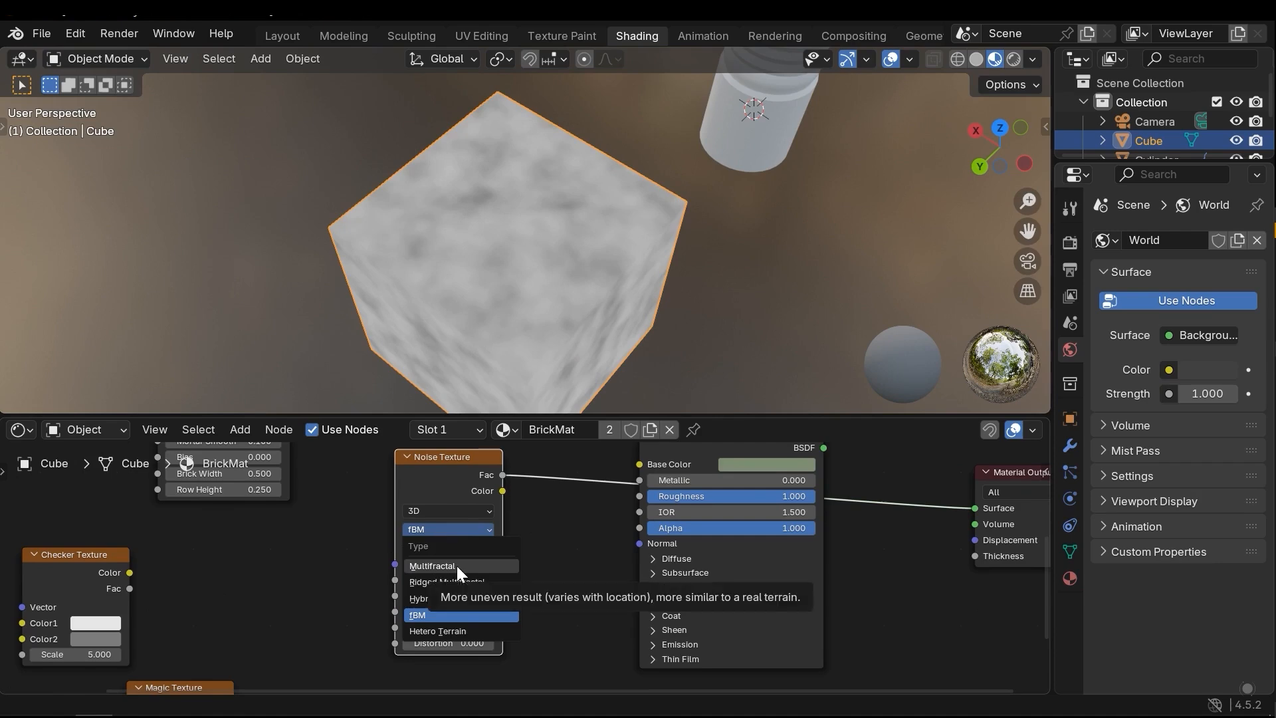
{"action": "left_click", "coordinate": [456, 567]}
{"action": "key", "text": "ctrl+z"}
Compare the Noise Texture's Ridged Multifractal and Hybrid Multifractal types on the cube, then return the type to fBM
{"action": "left_click", "coordinate": [444, 527]}
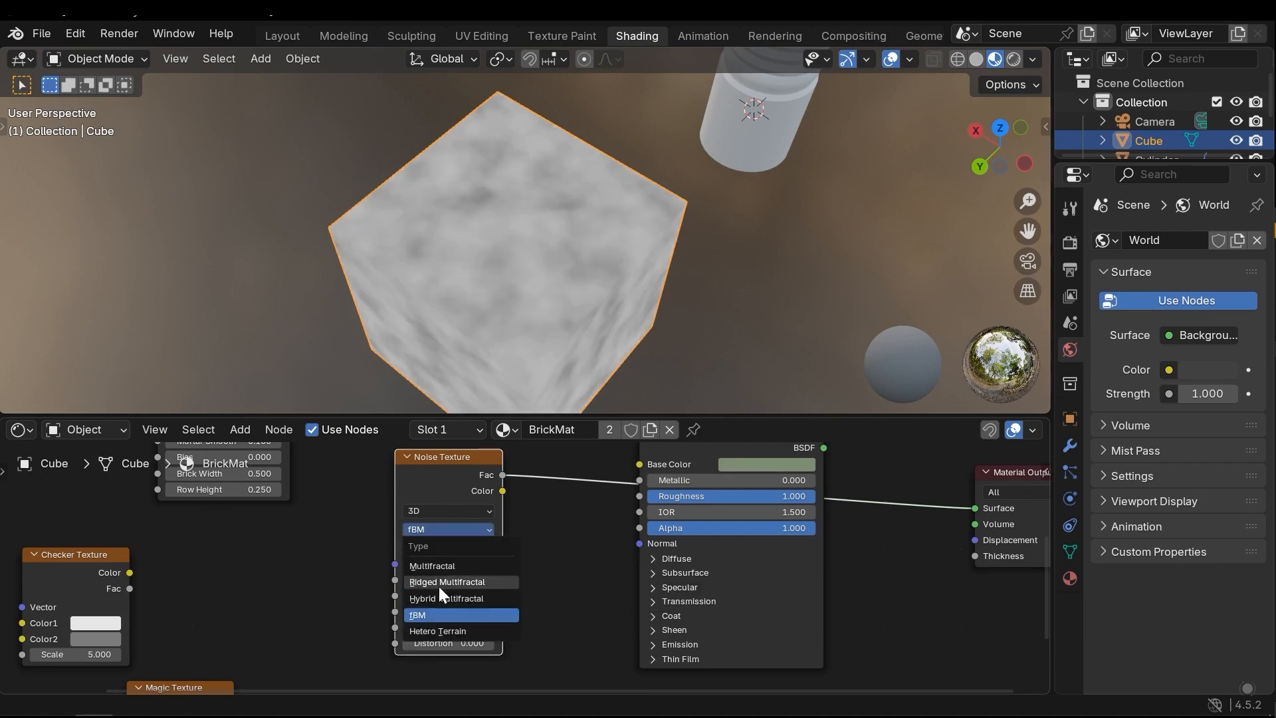
{"action": "left_click", "coordinate": [432, 584]}
{"action": "middle_click_drag", "start_coordinate": [560, 299], "coordinate": [507, 313]}
{"action": "left_click", "coordinate": [448, 529]}
{"action": "left_click", "coordinate": [446, 598]}
{"action": "left_click", "coordinate": [449, 531]}
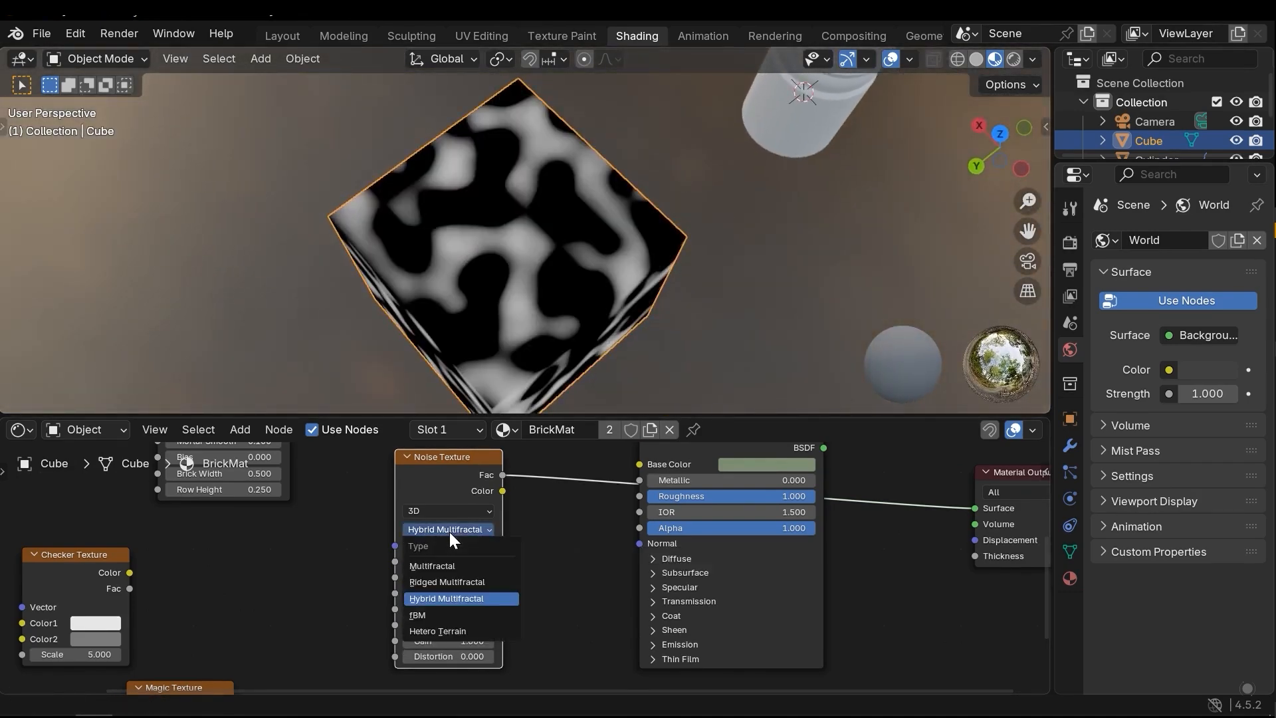
{"action": "left_click", "coordinate": [425, 615]}
{"action": "middle_click_drag", "start_coordinate": [420, 202], "coordinate": [459, 281]}
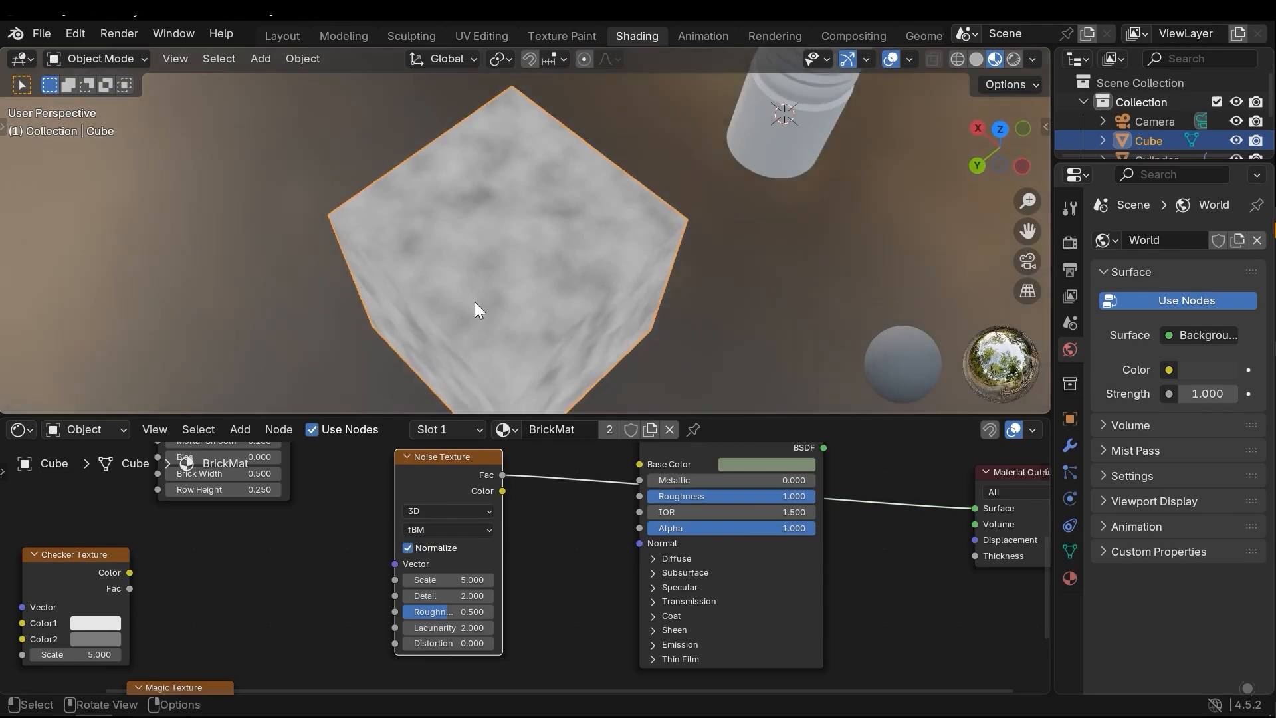
Try the Hetero Terrain type on the Noise Texture, then set the type back to fBM
{"action": "left_click", "coordinate": [436, 529]}
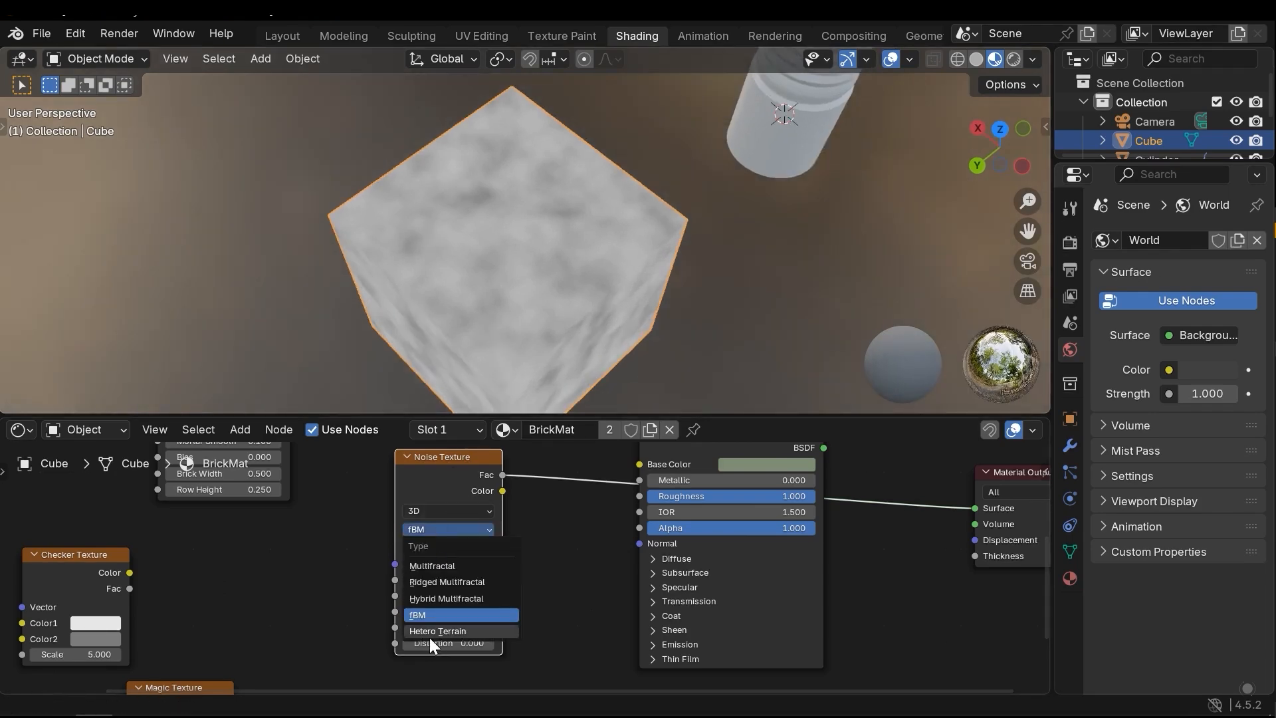
{"action": "left_click", "coordinate": [440, 631]}
{"action": "middle_click_drag", "start_coordinate": [529, 321], "coordinate": [536, 262]}
{"action": "left_click", "coordinate": [447, 529]}
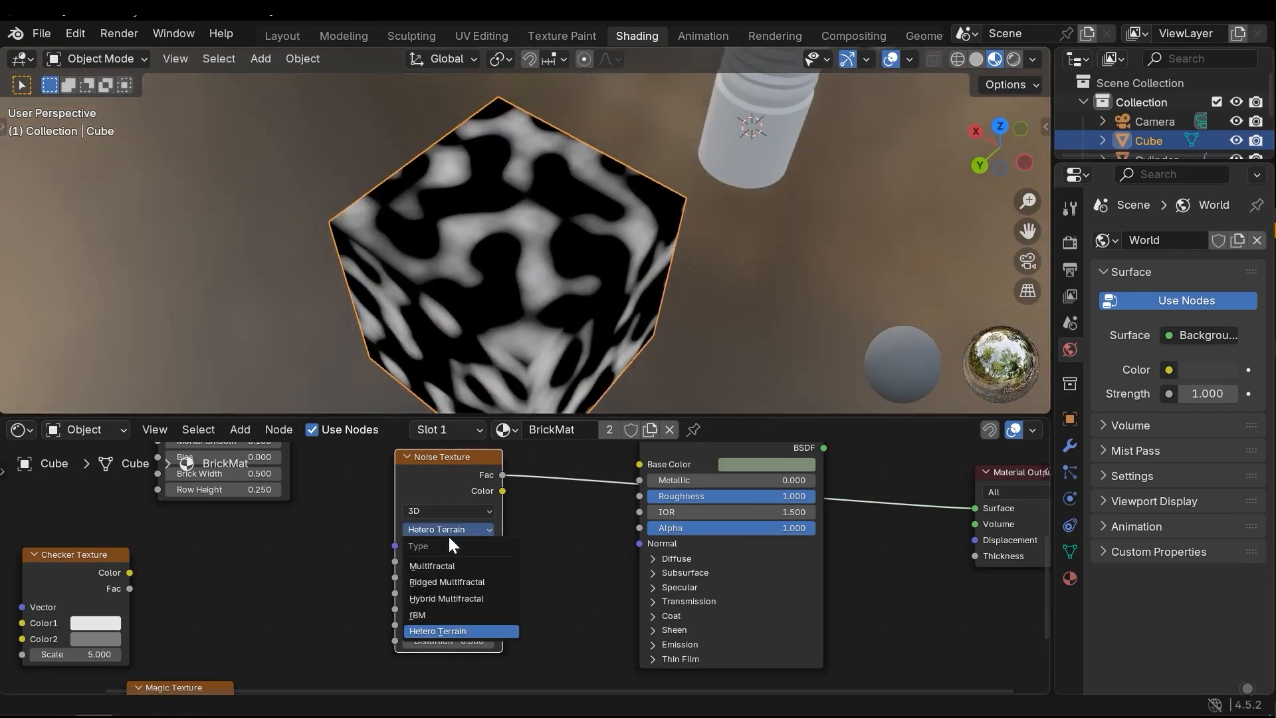
{"action": "left_click", "coordinate": [444, 615]}
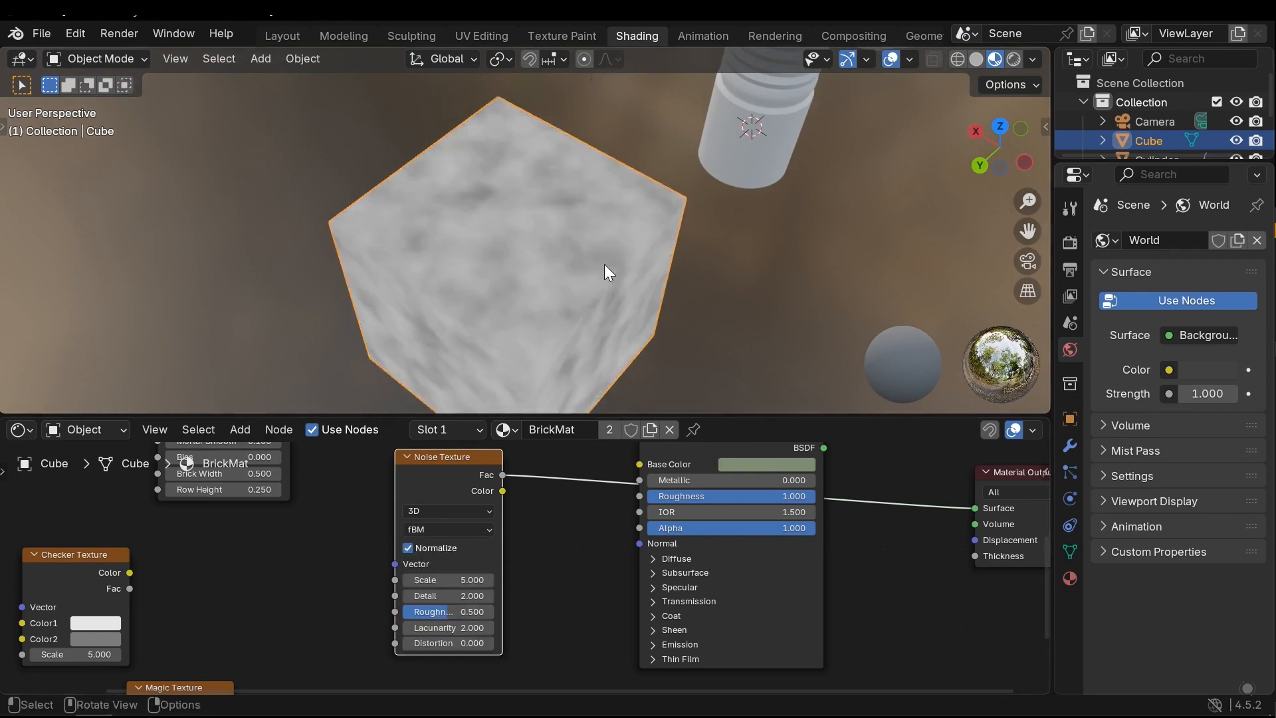
Turn off Normalize on the Noise Texture to compare the pattern on the cube, then turn it back on
{"action": "middle_click_drag", "start_coordinate": [478, 532], "coordinate": [509, 517]}
{"action": "scroll", "coordinate": [509, 519], "scroll_direction": "up", "scroll_amount": 1}
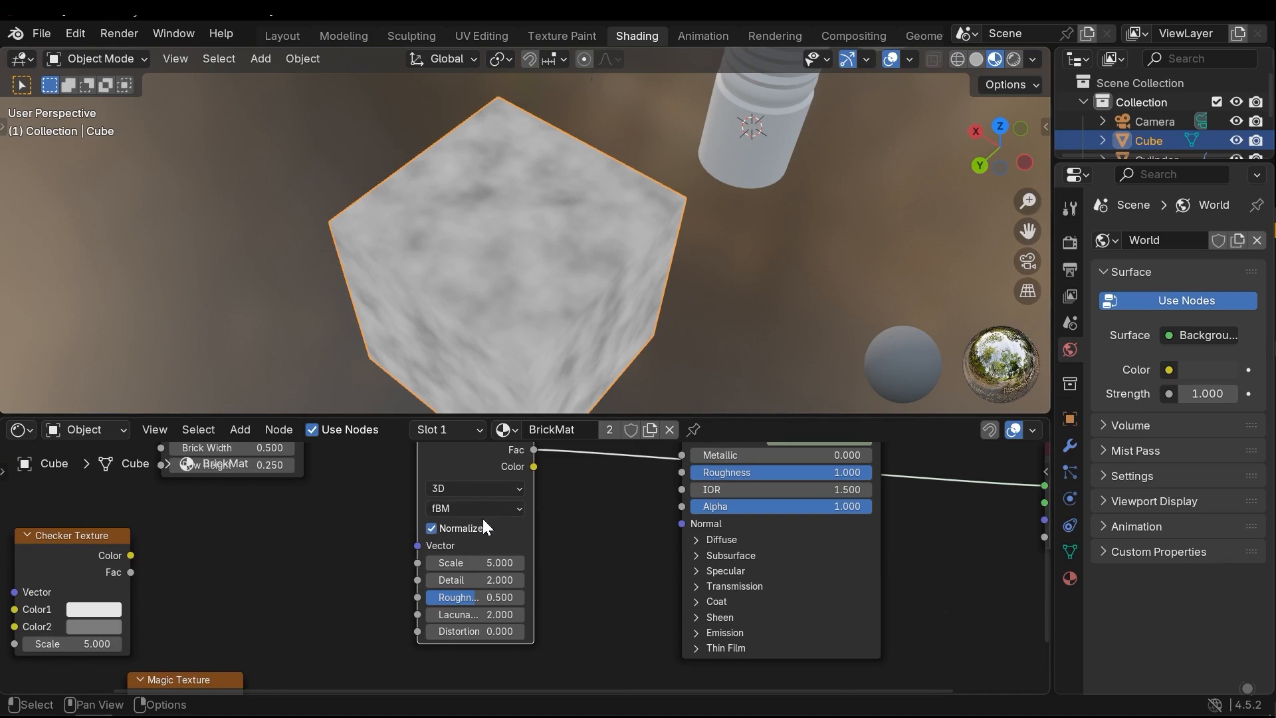
{"action": "left_click", "coordinate": [452, 529]}
{"action": "middle_click_drag", "start_coordinate": [573, 173], "coordinate": [539, 265]}
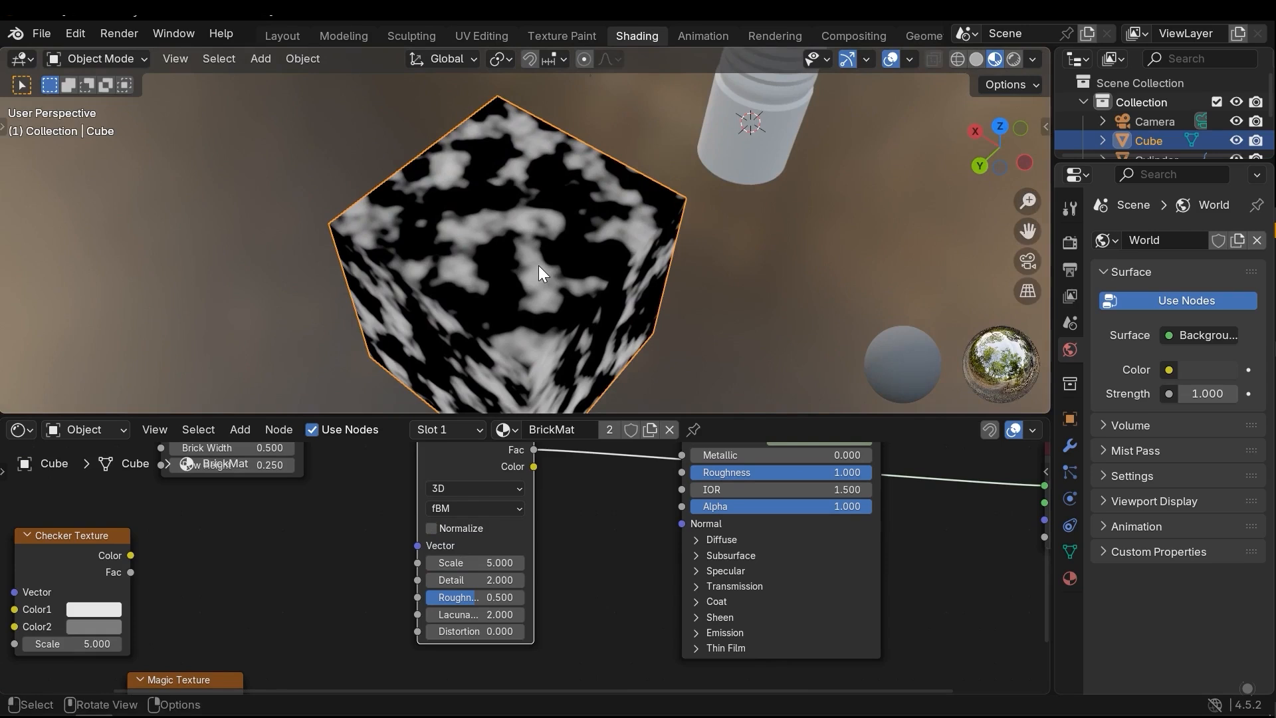
{"action": "left_click", "coordinate": [438, 528]}
Set the Noise Texture's Scale to 21.2 and, after comparing with Detail 0, its Detail to 5.4
{"action": "left_click_drag", "start_coordinate": [477, 551], "coordinate": [571, 551]}
{"action": "left_click_drag", "start_coordinate": [474, 569], "coordinate": [530, 569]}
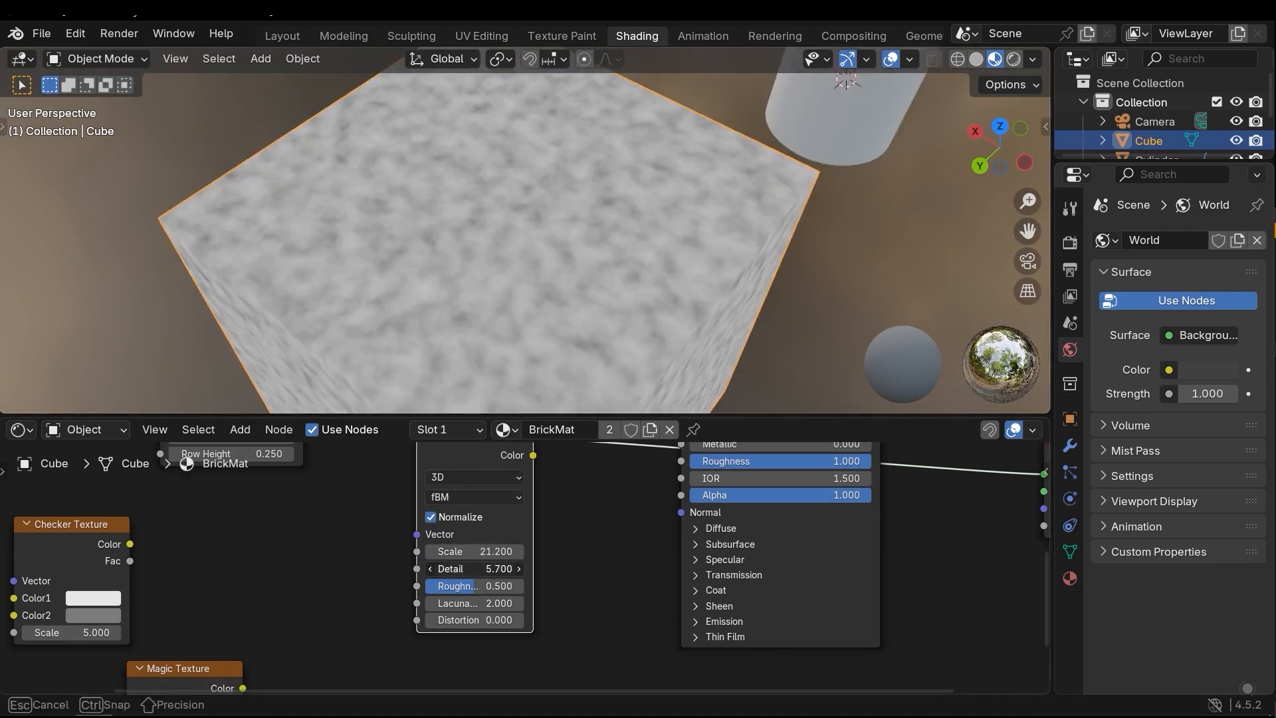
{"action": "scroll", "coordinate": [492, 245], "scroll_direction": "up", "scroll_amount": 8}
{"action": "scroll", "coordinate": [531, 245], "scroll_direction": "down", "scroll_amount": 3}
{"action": "middle_click_drag", "start_coordinate": [533, 245], "coordinate": [429, 222], "text": "shift"}
{"action": "left_click_drag", "start_coordinate": [474, 569], "coordinate": [407, 569]}
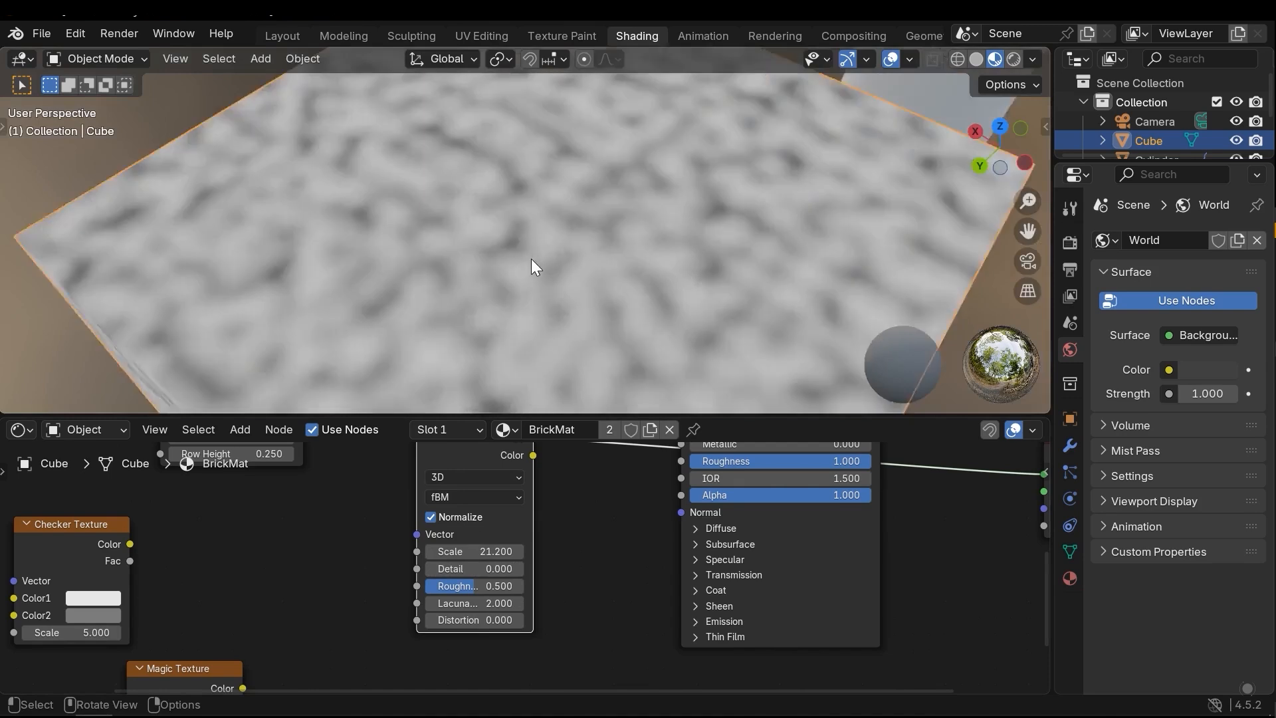
{"action": "scroll", "coordinate": [524, 563], "scroll_direction": "up", "scroll_amount": 1}
{"action": "mouse_move", "coordinate": [518, 569]}
{"action": "left_mouse_down"}
{"action": "mouse_move", "coordinate": [582, 569]}
{"action": "mouse_move", "coordinate": [472, 569]}
{"action": "mouse_move", "coordinate": [505, 587]}
{"action": "mouse_move", "coordinate": [426, 587]}
{"action": "mouse_move", "coordinate": [505, 587]}
{"action": "left_mouse_up"}
{"action": "mouse_move", "coordinate": [544, 291]}
{"action": "middle_mouse_down"}
{"action": "mouse_move", "coordinate": [520, 302]}
{"action": "mouse_move", "coordinate": [543, 295]}
{"action": "mouse_move", "coordinate": [534, 270]}
{"action": "middle_mouse_up"}
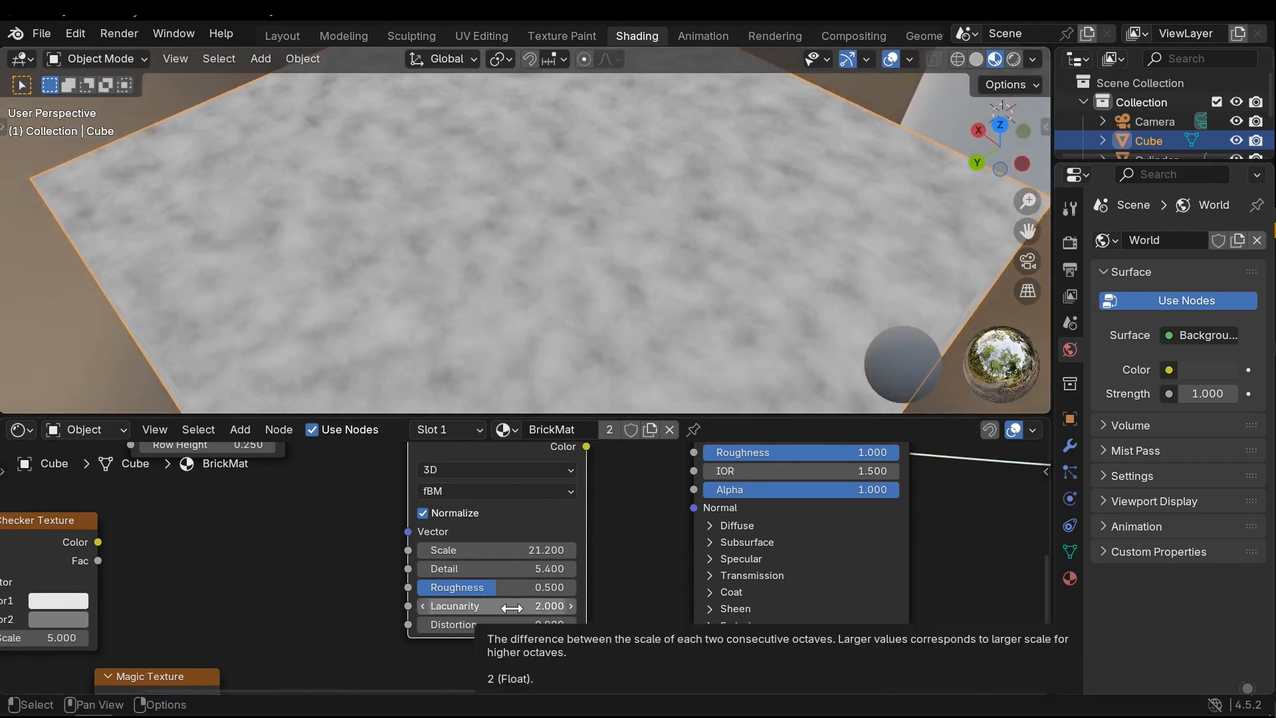
Try a different Lacunarity on the Noise Texture and restore it to 2
{"action": "left_click_drag", "start_coordinate": [500, 607], "coordinate": [605, 607]}
{"action": "scroll", "coordinate": [499, 272], "scroll_direction": "up", "scroll_amount": 3}
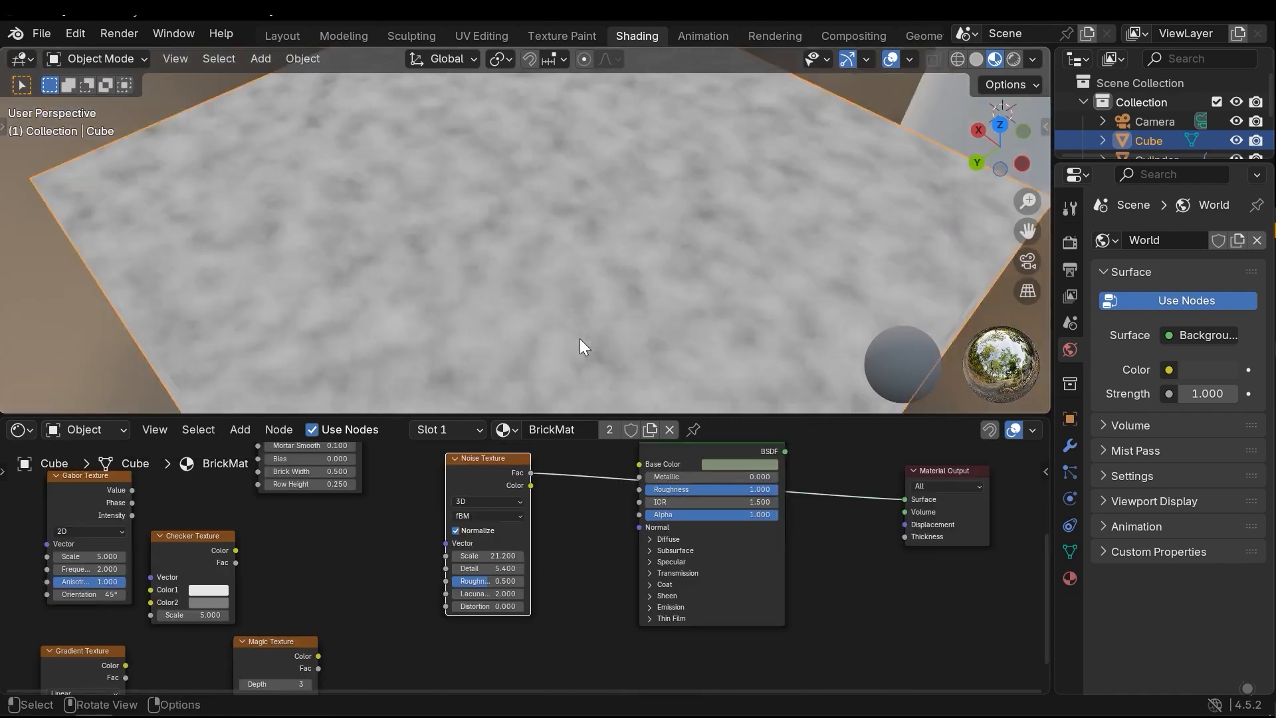
{"action": "scroll", "coordinate": [581, 347], "scroll_direction": "up", "scroll_amount": 5}
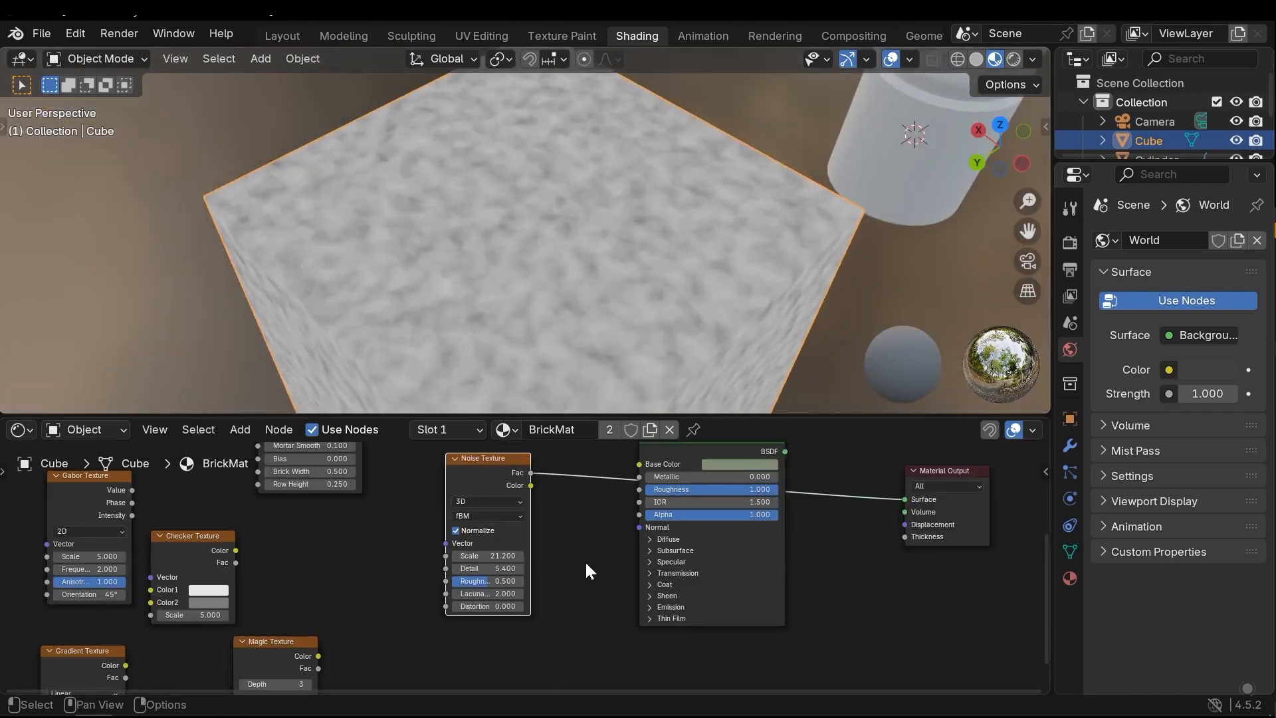
Set the Noise Texture's Distortion to 3.6 and examine the swirled pattern up close on the cube
{"action": "scroll", "coordinate": [585, 560], "scroll_direction": "up", "scroll_amount": 2}
{"action": "left_click_drag", "start_coordinate": [469, 636], "coordinate": [509, 636]}
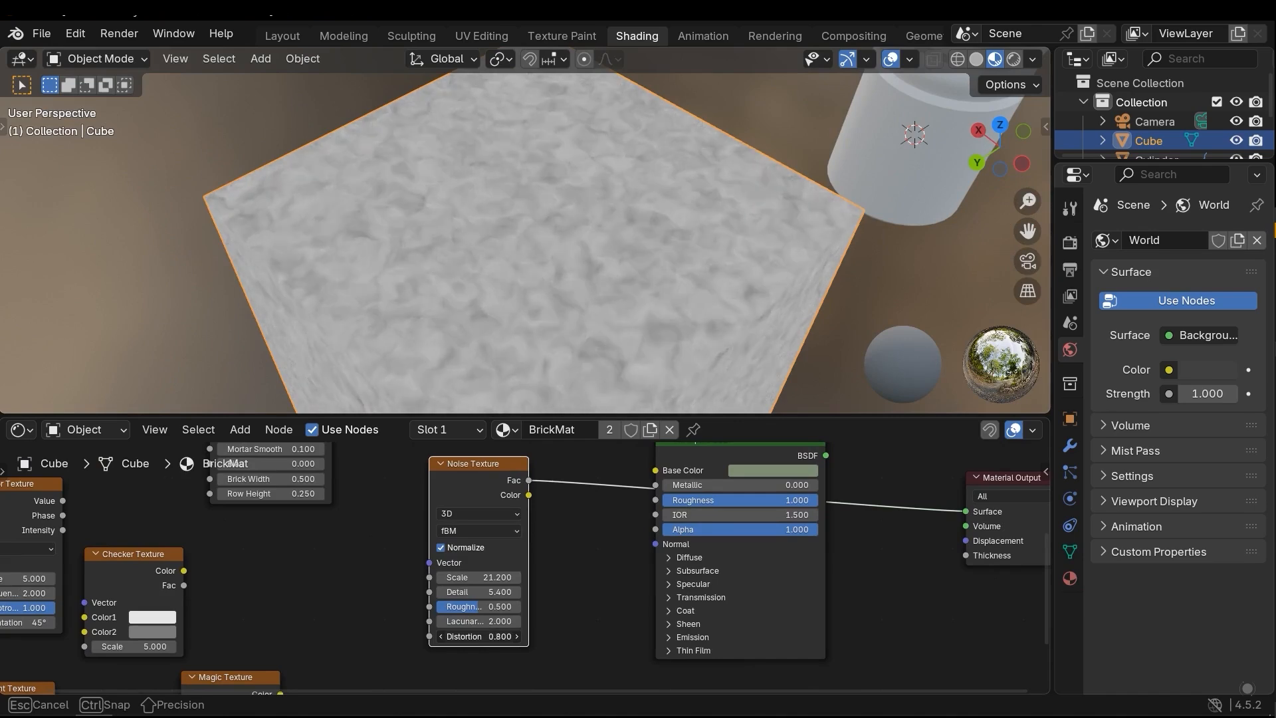
{"action": "left_click_drag", "start_coordinate": [478, 636], "coordinate": [505, 637]}
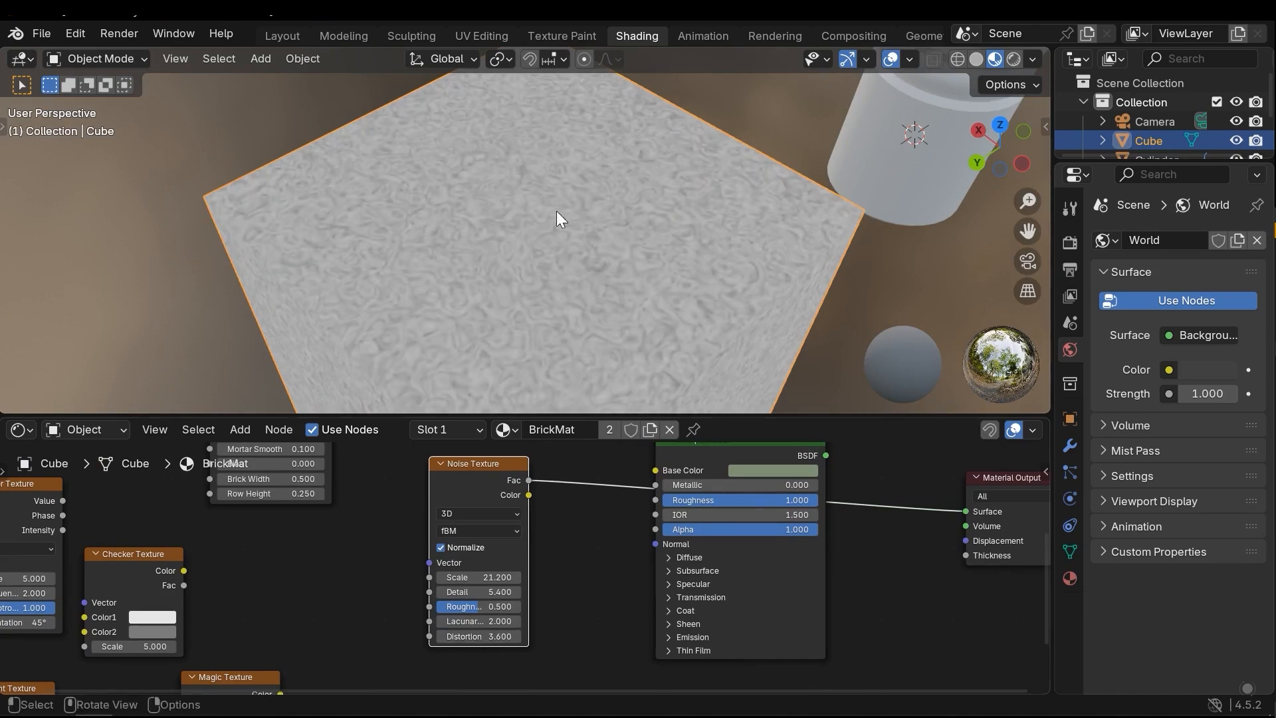
{"action": "scroll", "coordinate": [567, 283], "scroll_direction": "up", "scroll_amount": 5}
{"action": "middle_click_drag", "start_coordinate": [579, 261], "coordinate": [497, 251]}
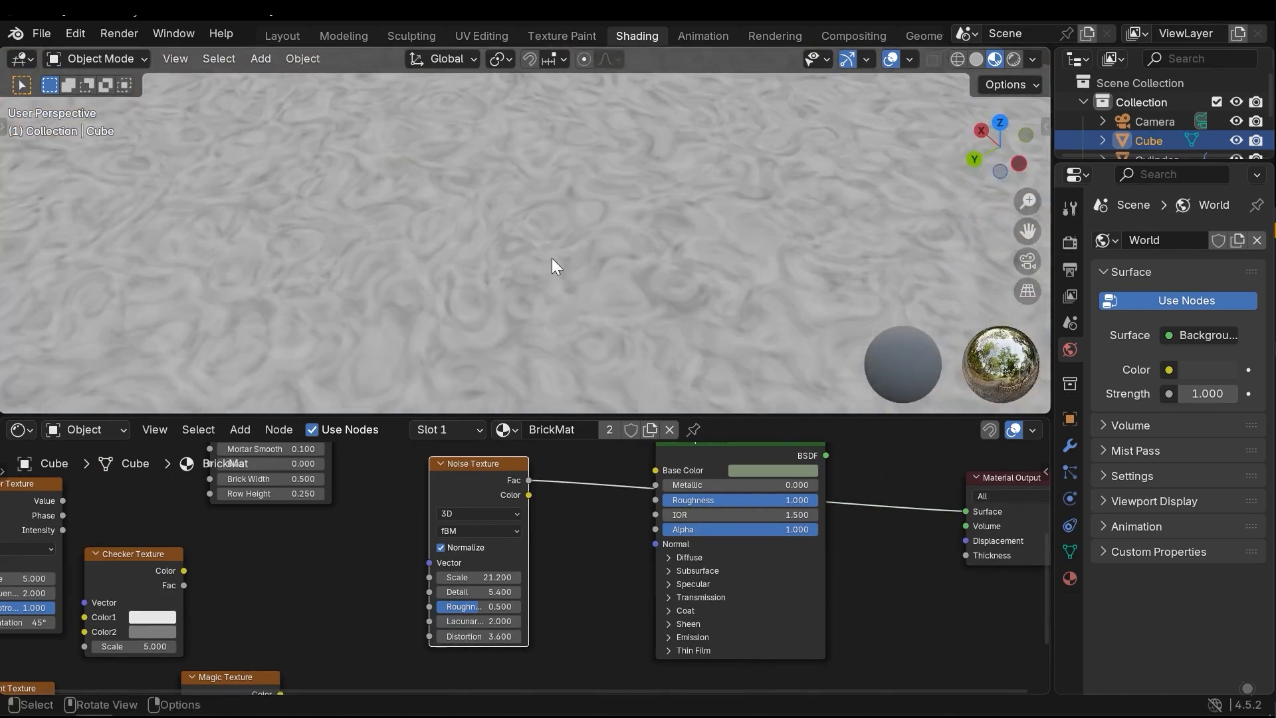
{"action": "scroll", "coordinate": [549, 253], "scroll_direction": "down", "scroll_amount": 5}
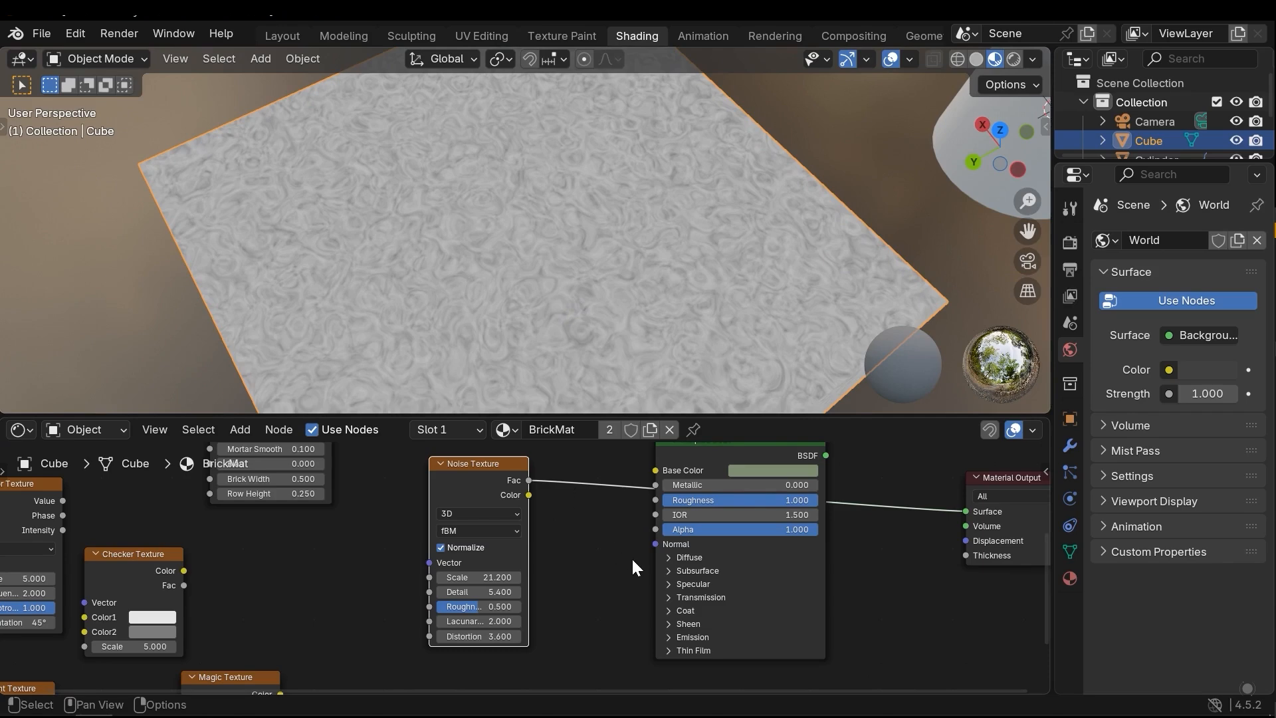
Set the Noise Texture node aside, unlinked from the Material Output, and add a Voronoi Texture node beside the Principled BSDF
{"action": "scroll", "coordinate": [635, 562], "scroll_direction": "down", "scroll_amount": 2}
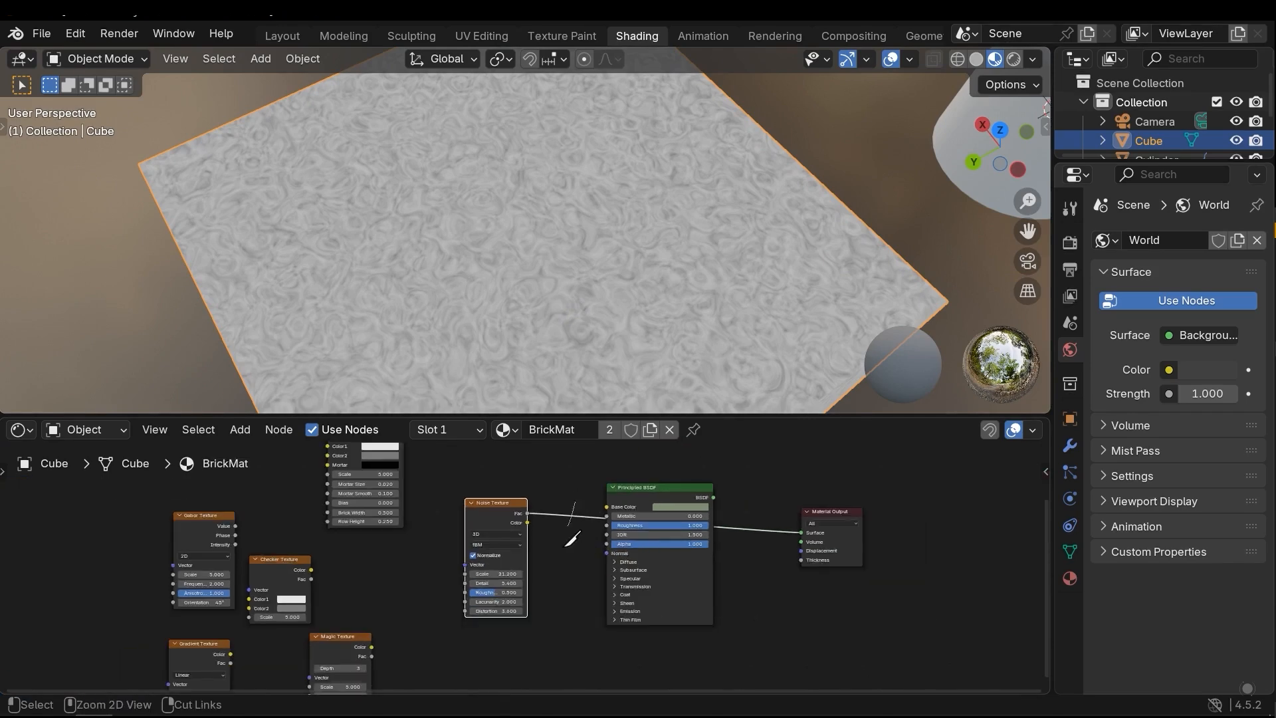
{"action": "scroll", "coordinate": [584, 536], "scroll_direction": "up", "scroll_amount": 2}
{"action": "key", "text": "shift+a"}
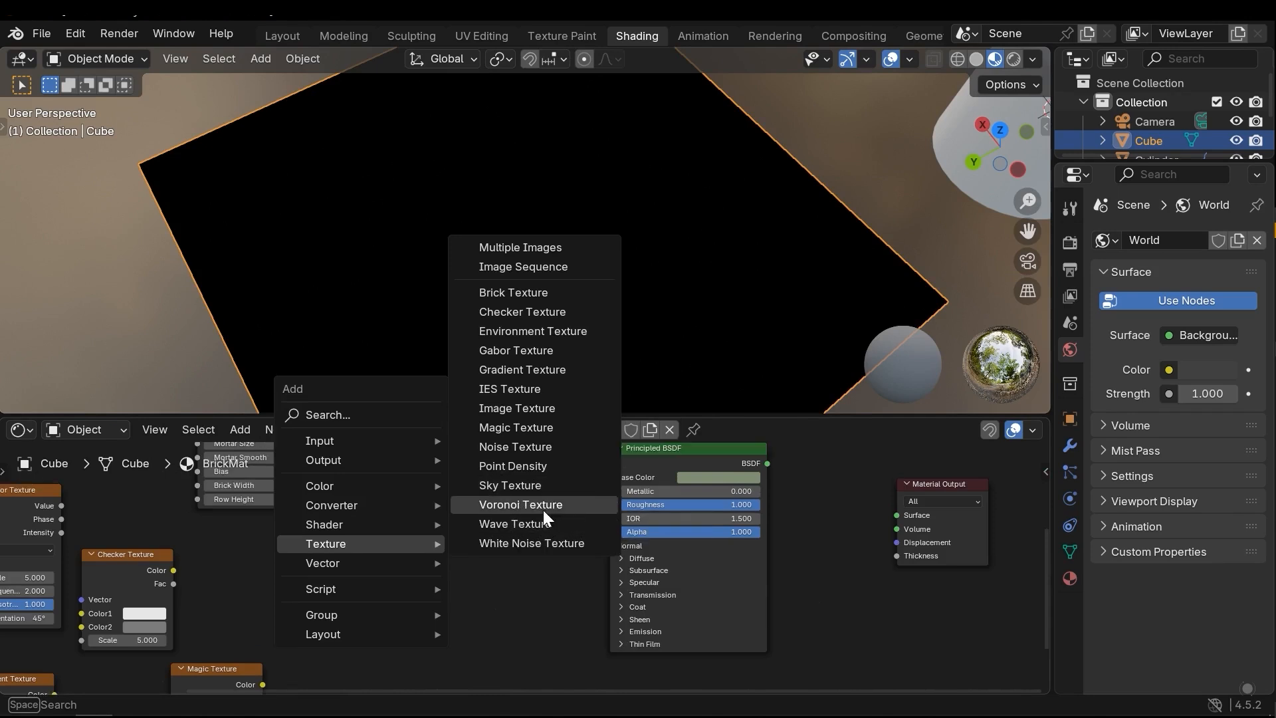
{"action": "left_click", "coordinate": [544, 509]}
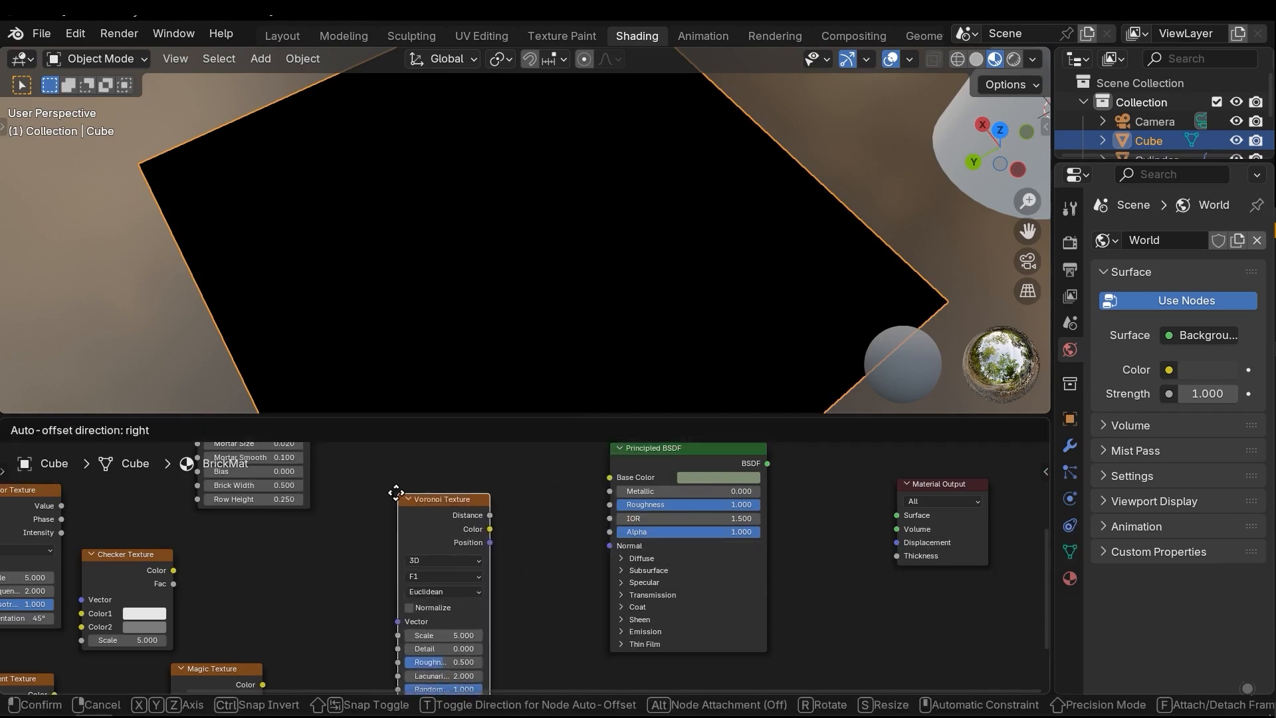
{"action": "left_click", "coordinate": [451, 531]}
{"action": "middle_click_drag", "start_coordinate": [419, 525], "coordinate": [474, 534]}
{"action": "scroll", "coordinate": [410, 545], "scroll_direction": "down", "scroll_amount": 2}
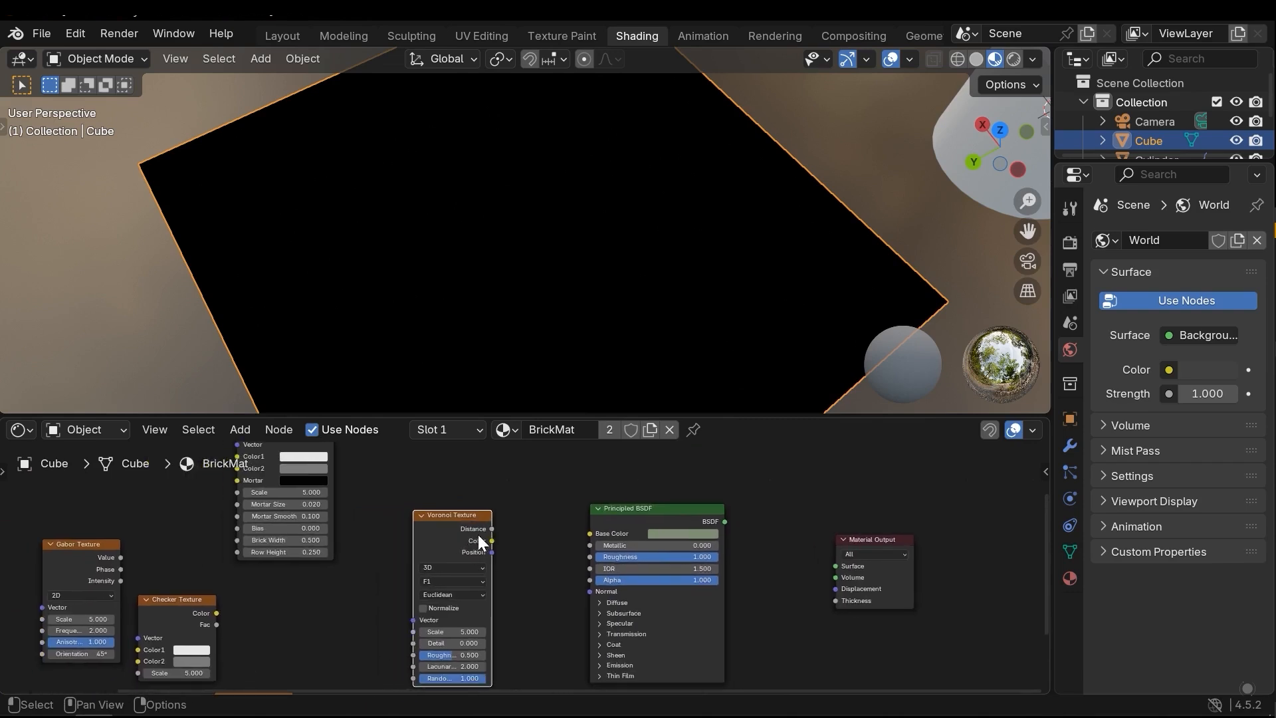
Preview the Voronoi Texture's Distance output on the cube
{"action": "left_click", "coordinate": [436, 515], "text": "ctrl+shift"}
{"action": "scroll", "coordinate": [530, 302], "scroll_direction": "down", "scroll_amount": 3}
{"action": "middle_click_drag", "start_coordinate": [538, 309], "coordinate": [457, 266]}
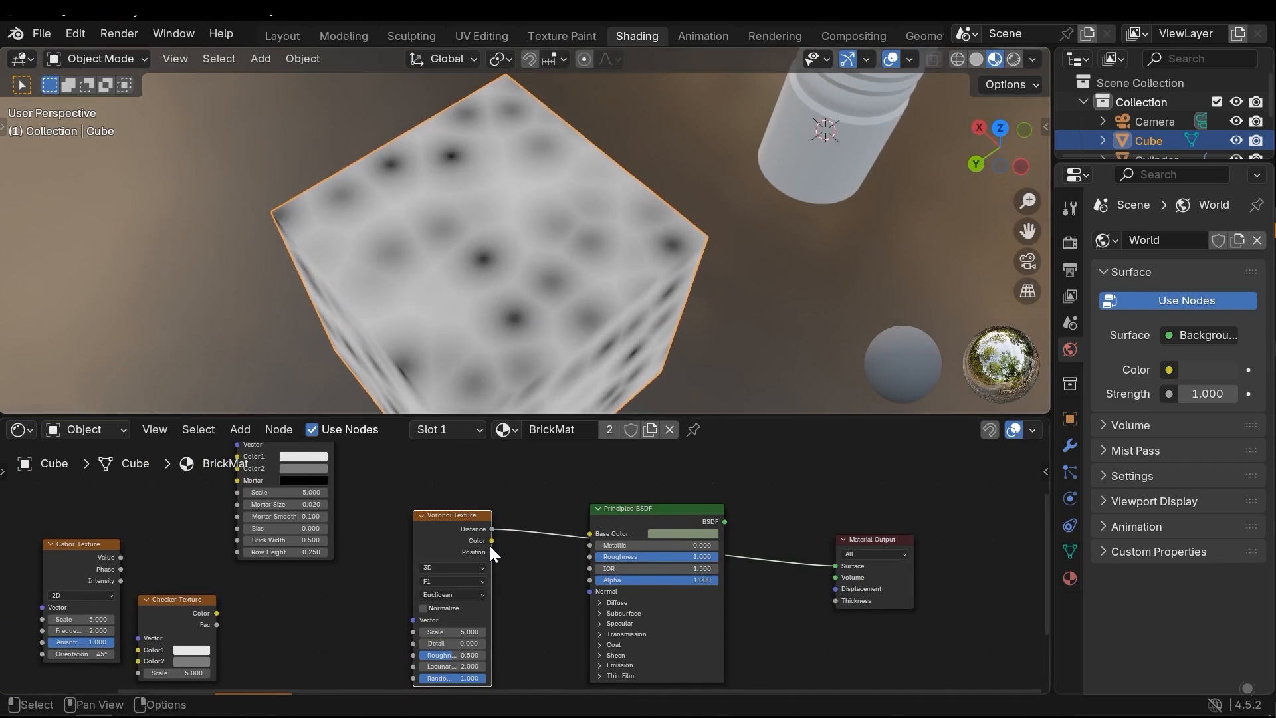
Set the Voronoi Texture's Scale to 21.9 and Detail to 4.8, and examine the pattern on the cube
{"action": "scroll", "coordinate": [483, 557], "scroll_direction": "up", "scroll_amount": 2}
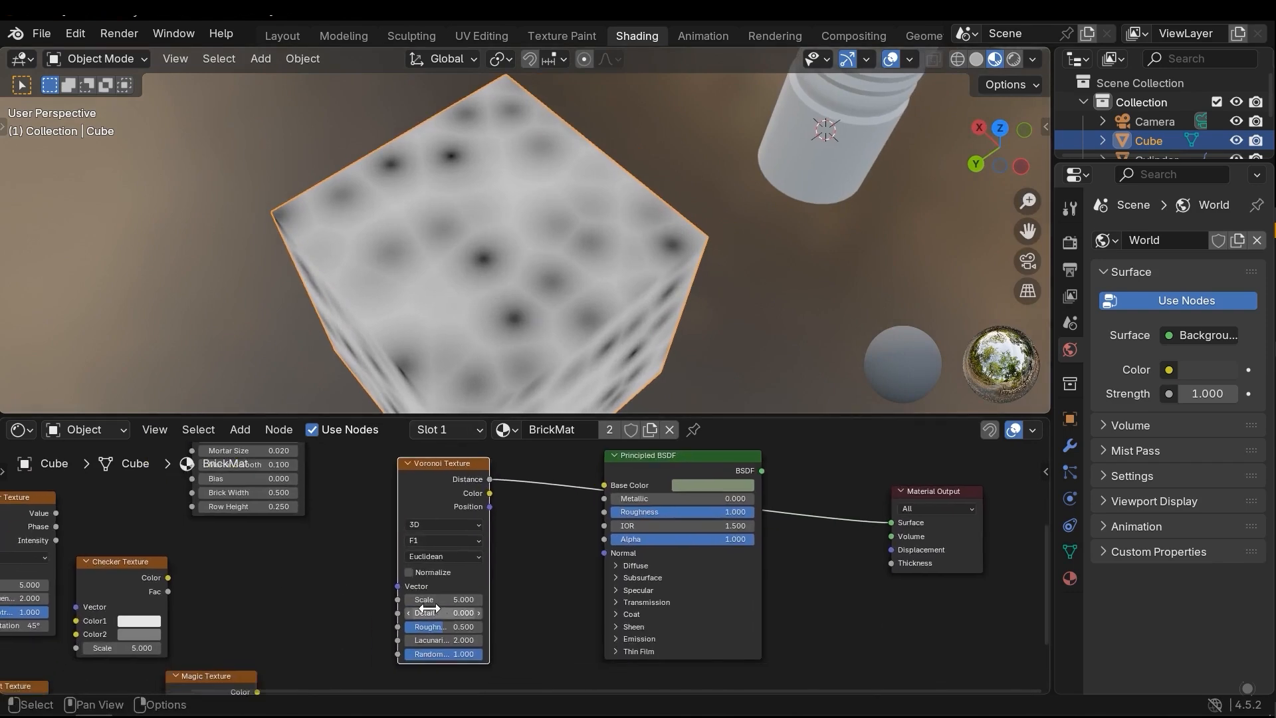
{"action": "left_click_drag", "start_coordinate": [439, 601], "coordinate": [553, 600]}
{"action": "left_click_drag", "start_coordinate": [444, 613], "coordinate": [476, 613]}
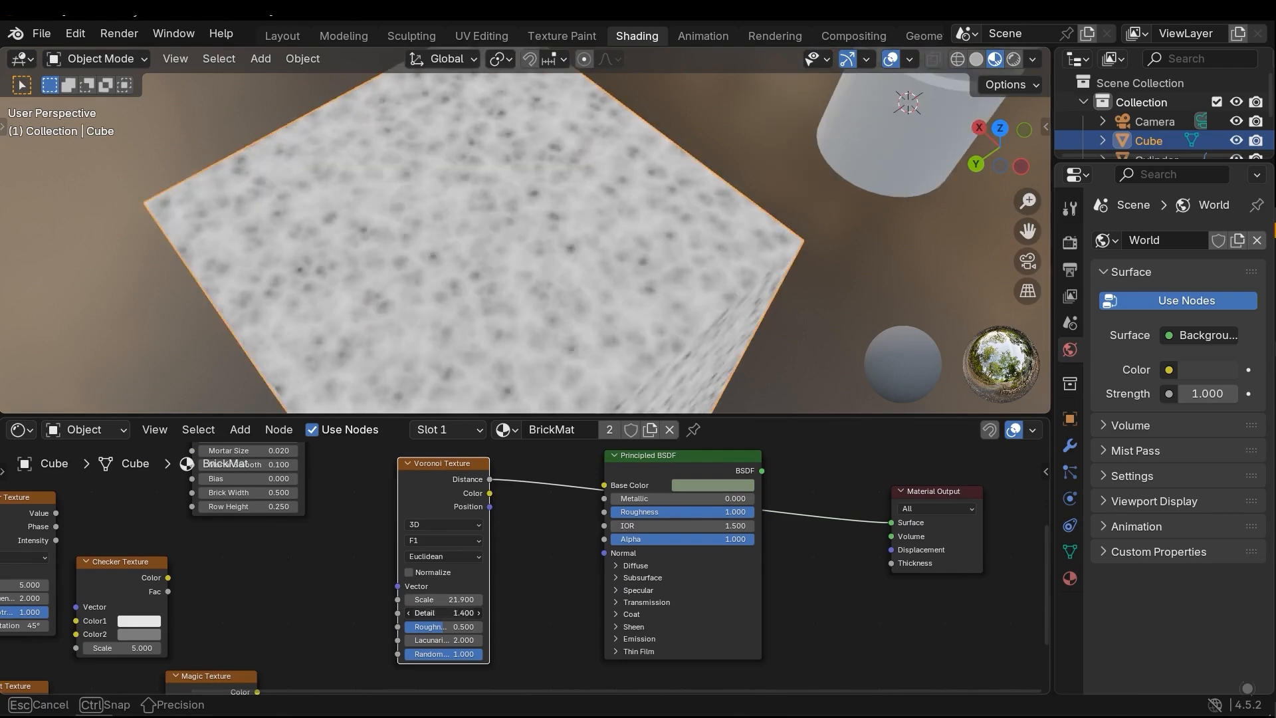
{"action": "scroll", "coordinate": [289, 598], "scroll_direction": "down", "scroll_amount": 4}
{"action": "middle_click_drag", "start_coordinate": [286, 620], "coordinate": [275, 583]}
{"action": "scroll", "coordinate": [452, 509], "scroll_direction": "up", "scroll_amount": 3}
{"action": "middle_click_drag", "start_coordinate": [440, 548], "coordinate": [424, 593]}
{"action": "scroll", "coordinate": [428, 589], "scroll_direction": "up", "scroll_amount": 1}
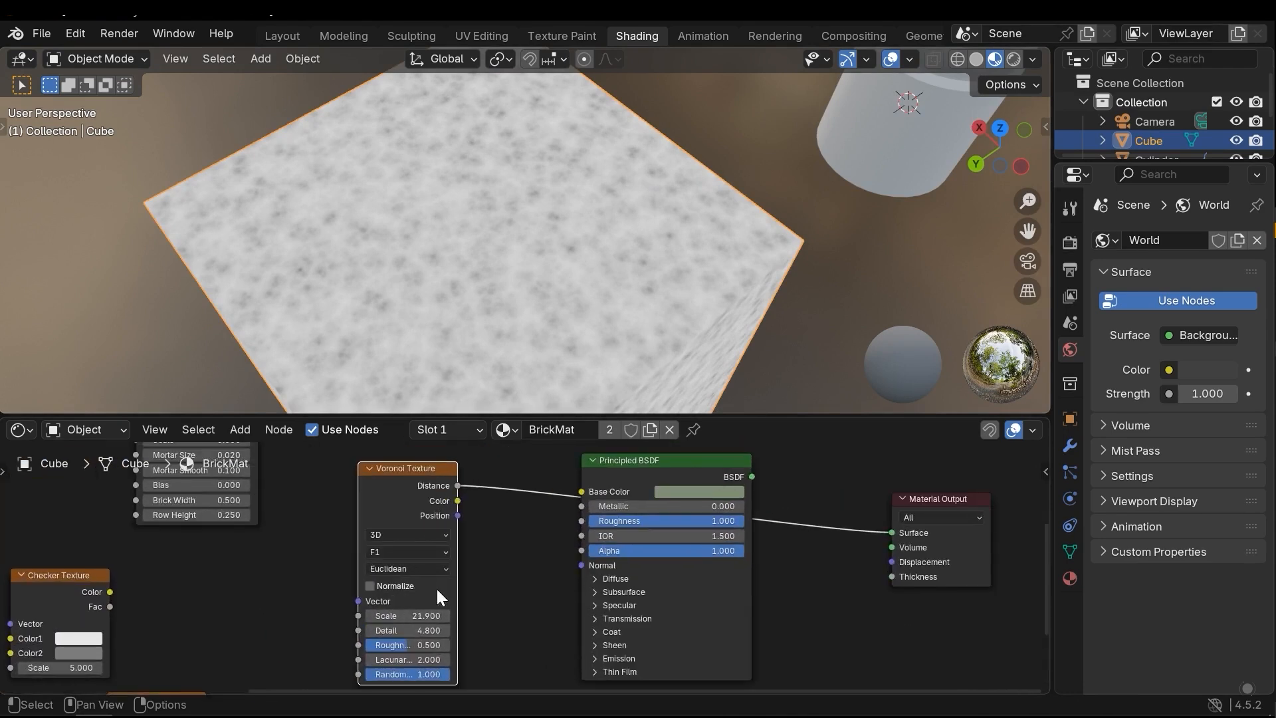
{"action": "middle_click_drag", "start_coordinate": [581, 238], "coordinate": [509, 241]}
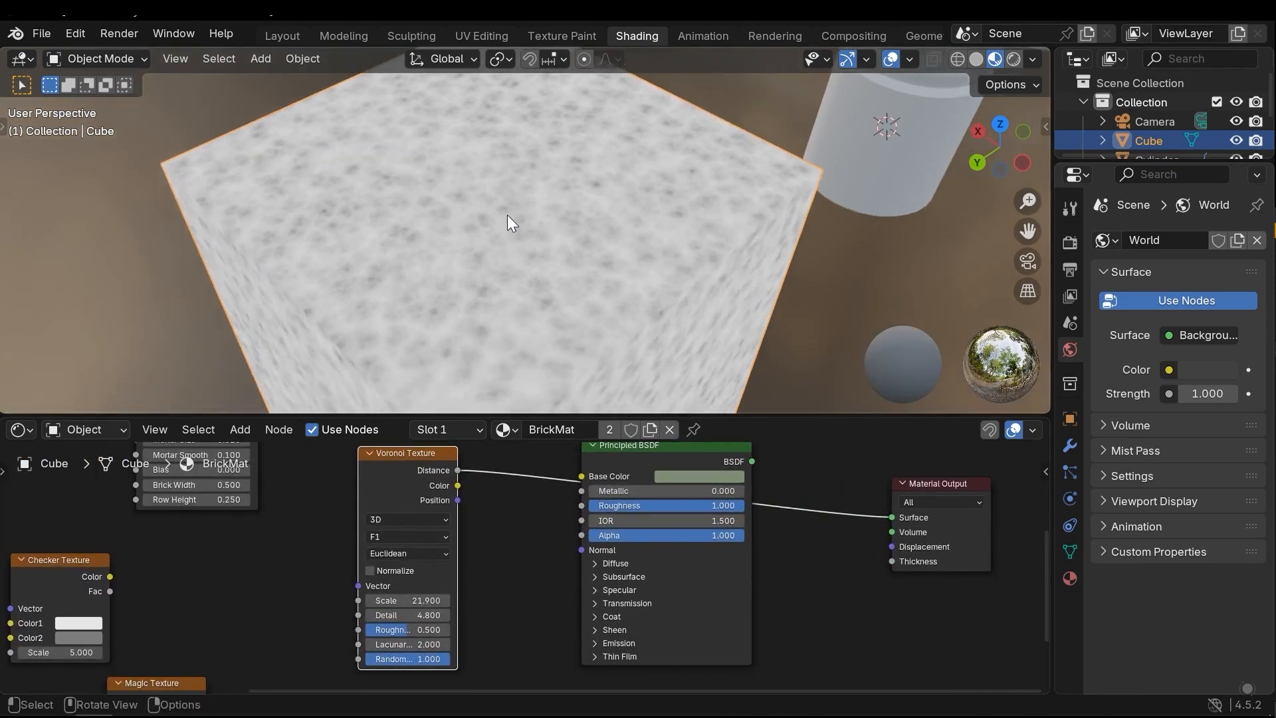
{"action": "scroll", "coordinate": [509, 239], "scroll_direction": "up", "scroll_amount": 5}
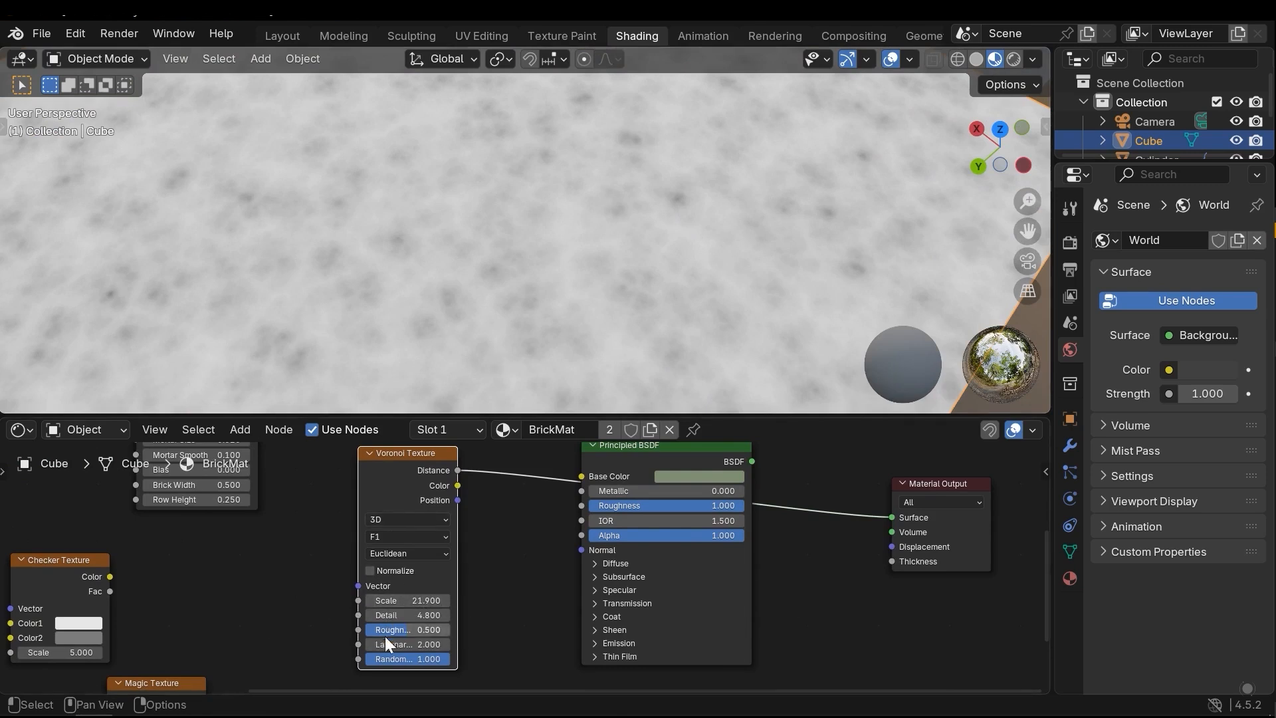
Try other Roughness and Lacunarity values on the Voronoi Texture, cancelling each change
{"action": "left_click_drag", "start_coordinate": [401, 629], "coordinate": [452, 629]}
{"action": "key", "text": "Escape"}
{"action": "mouse_move", "coordinate": [409, 629]}
{"action": "left_mouse_down"}
{"action": "mouse_move", "coordinate": [449, 629]}
{"action": "mouse_move", "coordinate": [382, 629]}
{"action": "mouse_move", "coordinate": [432, 629]}
{"action": "left_mouse_up"}
{"action": "key", "text": "Escape"}
{"action": "middle_click_drag", "start_coordinate": [352, 553], "coordinate": [384, 522]}
{"action": "left_click_drag", "start_coordinate": [443, 614], "coordinate": [470, 615]}
{"action": "key", "text": "Escape"}
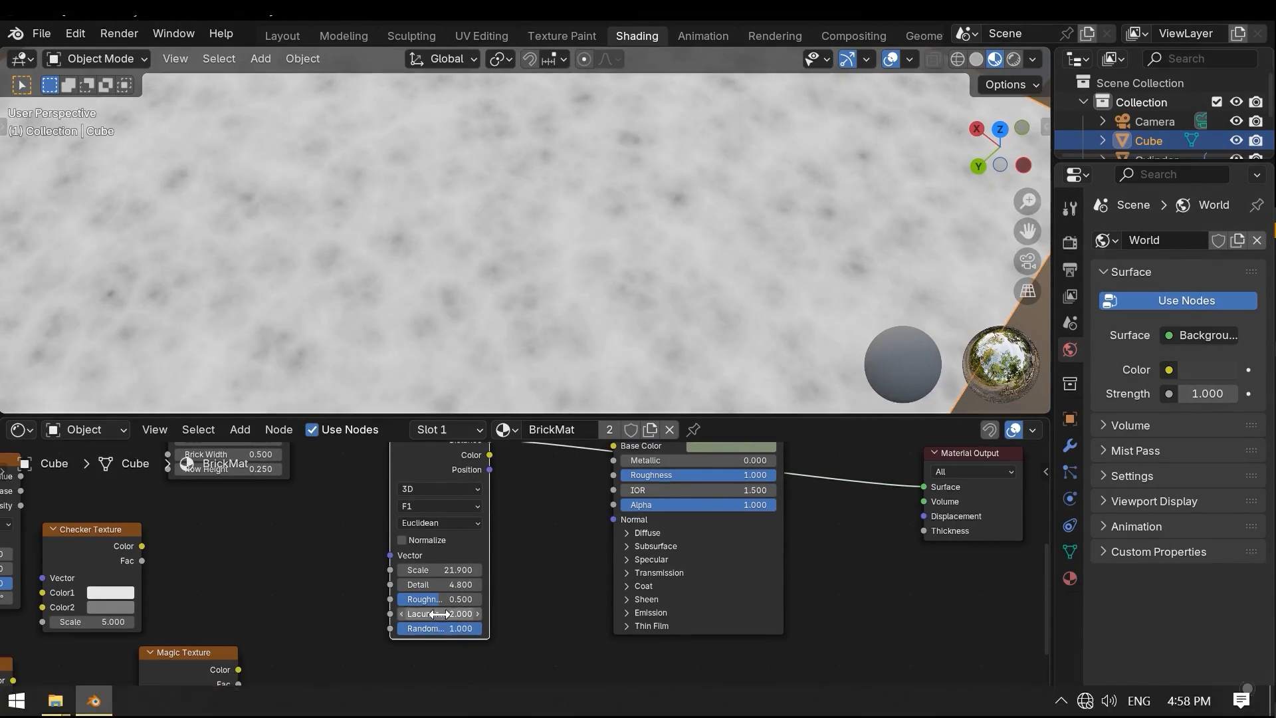
Try a lower Randomness on the Voronoi Texture and restore it to 1
{"action": "scroll", "coordinate": [499, 361], "scroll_direction": "down", "scroll_amount": 5}
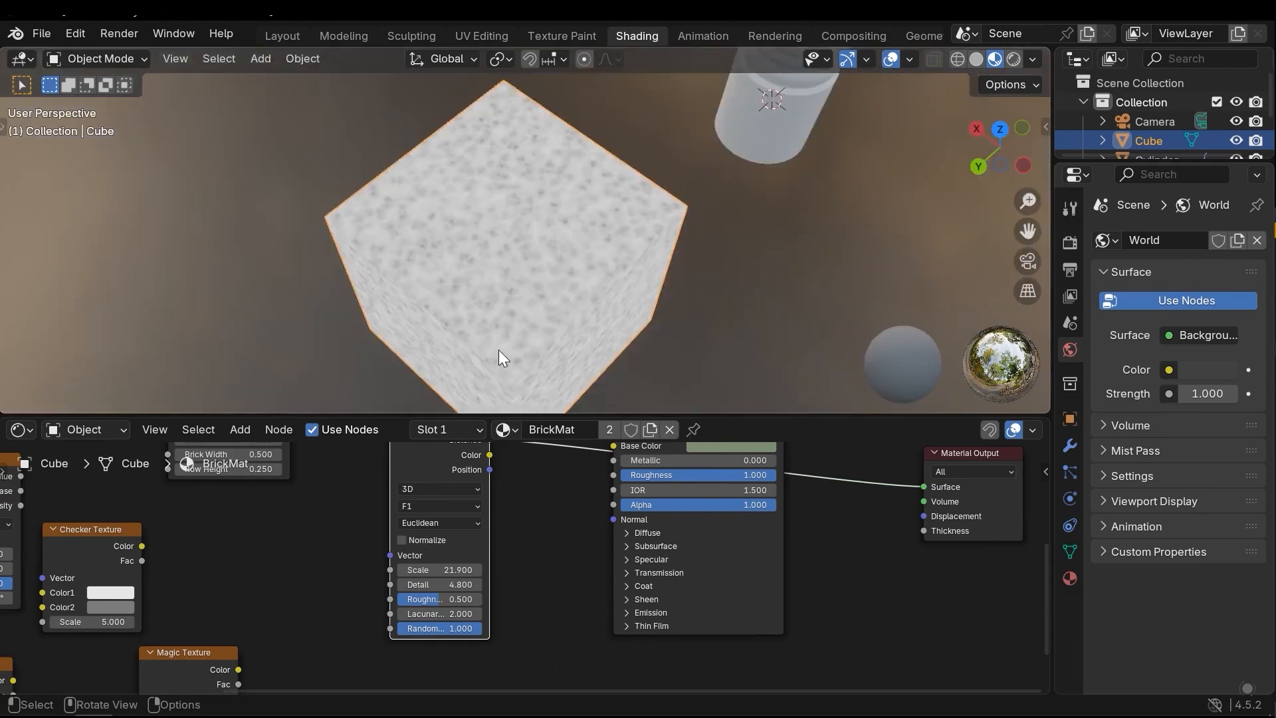
{"action": "scroll", "coordinate": [500, 352], "scroll_direction": "up", "scroll_amount": 5}
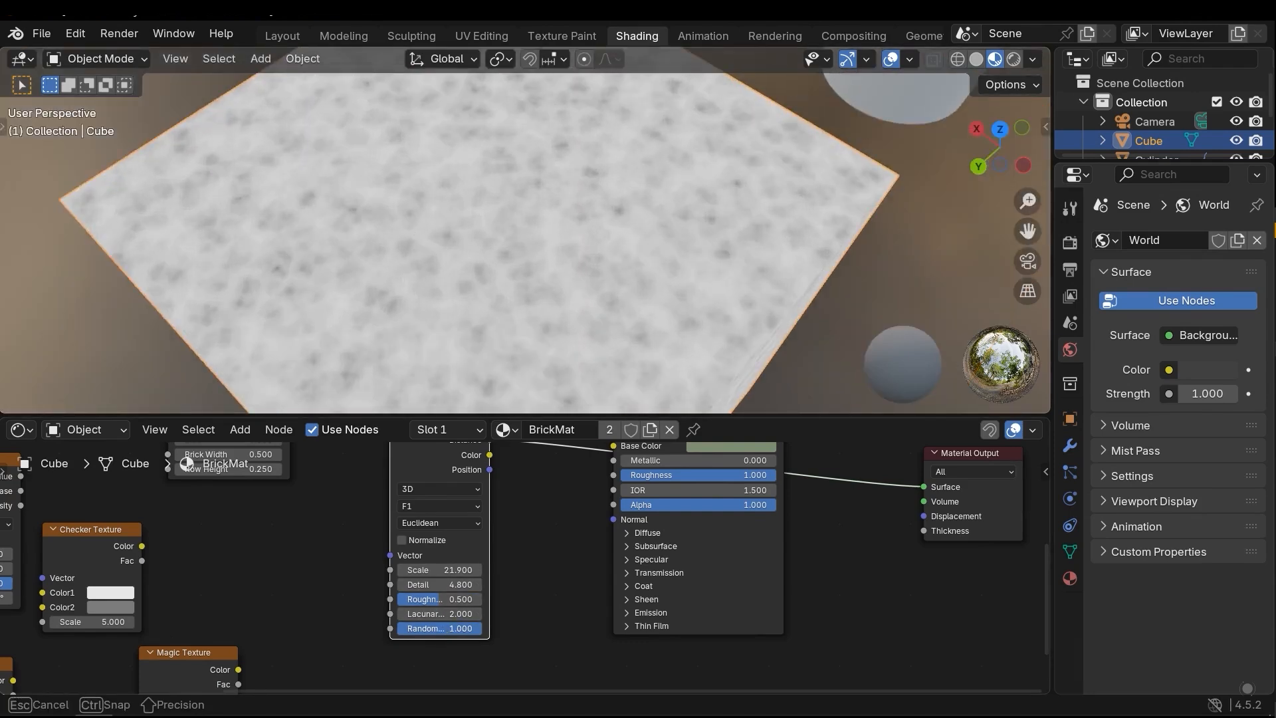
{"action": "left_click_drag", "start_coordinate": [457, 628], "coordinate": [412, 628]}
{"action": "middle_click_drag", "start_coordinate": [498, 386], "coordinate": [518, 312]}
Review the Voronoi Texture's Feature Output options without choosing a different one
{"action": "scroll", "coordinate": [459, 536], "scroll_direction": "up", "scroll_amount": 2}
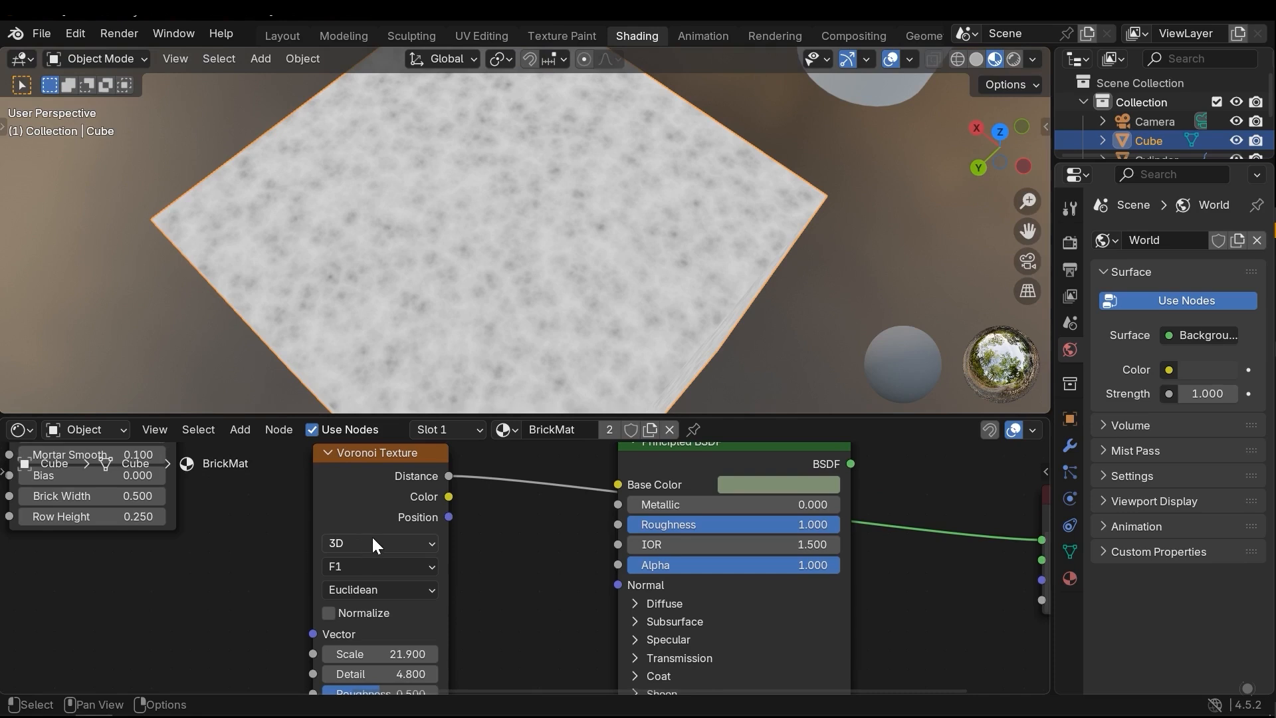
{"action": "scroll", "coordinate": [294, 556], "scroll_direction": "down", "scroll_amount": 3}
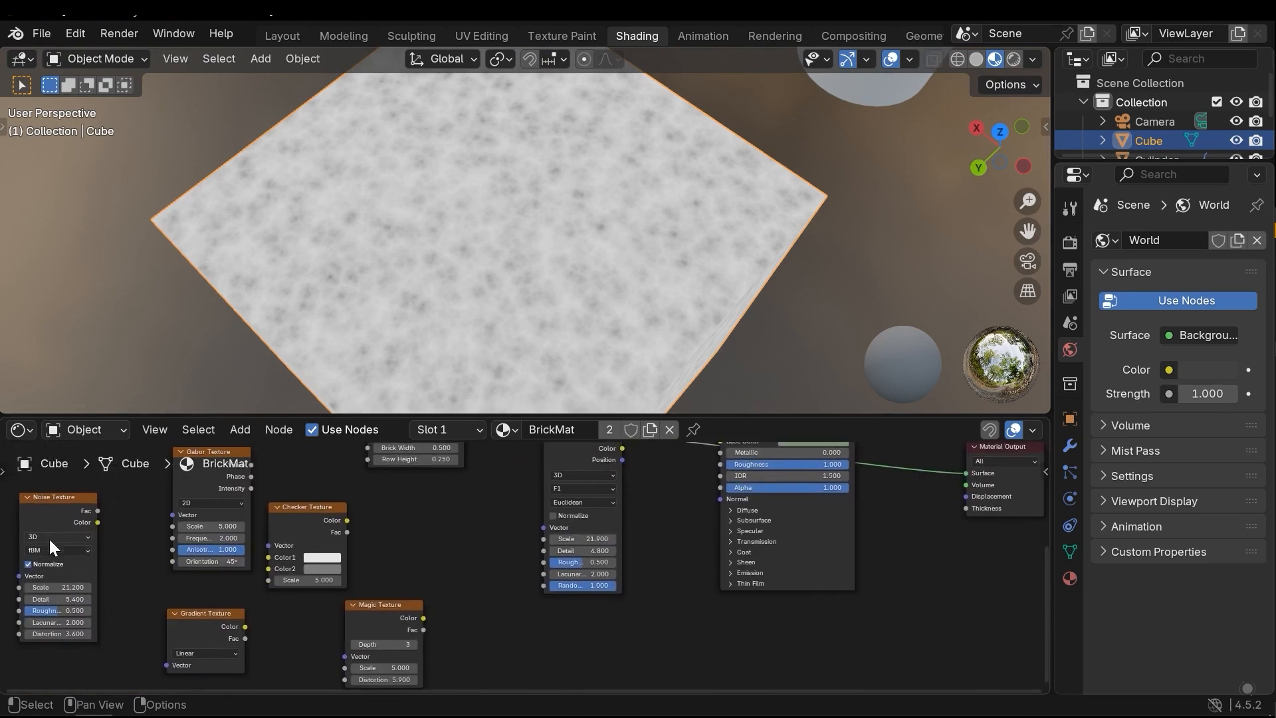
{"action": "middle_click_drag", "start_coordinate": [60, 552], "coordinate": [39, 555]}
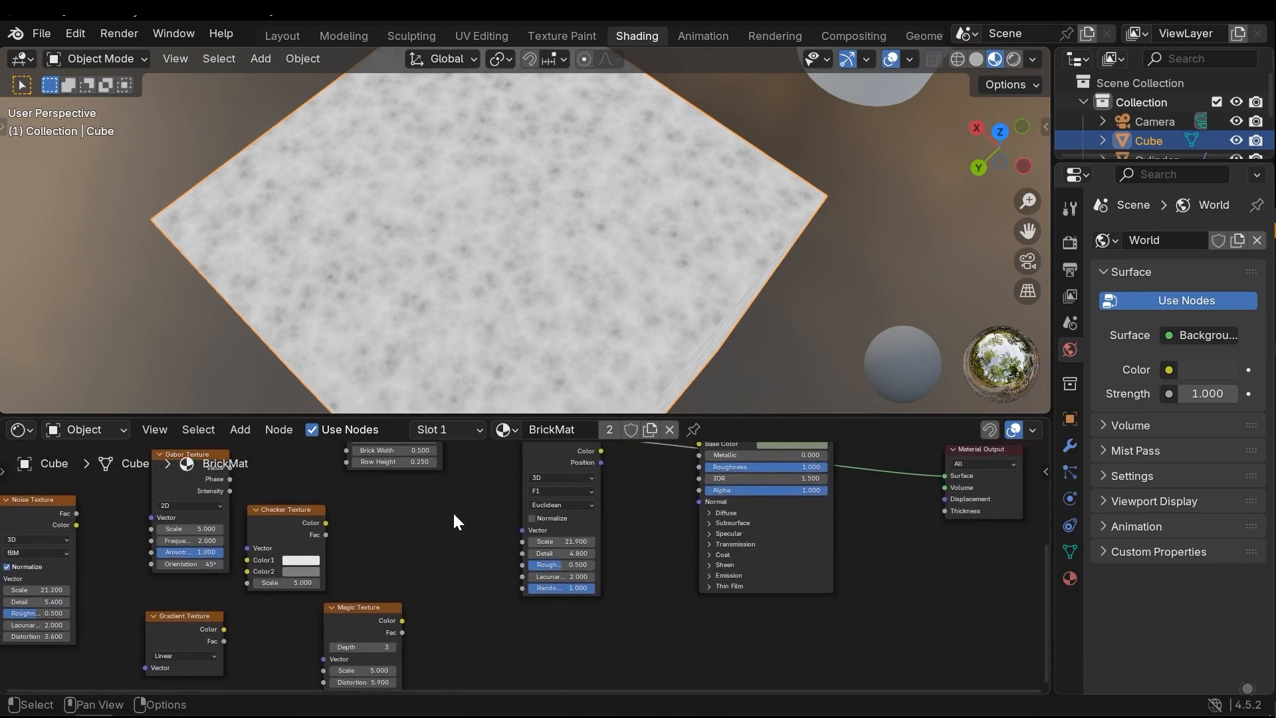
{"action": "scroll", "coordinate": [512, 508], "scroll_direction": "up", "scroll_amount": 3}
{"action": "left_click", "coordinate": [419, 544]}
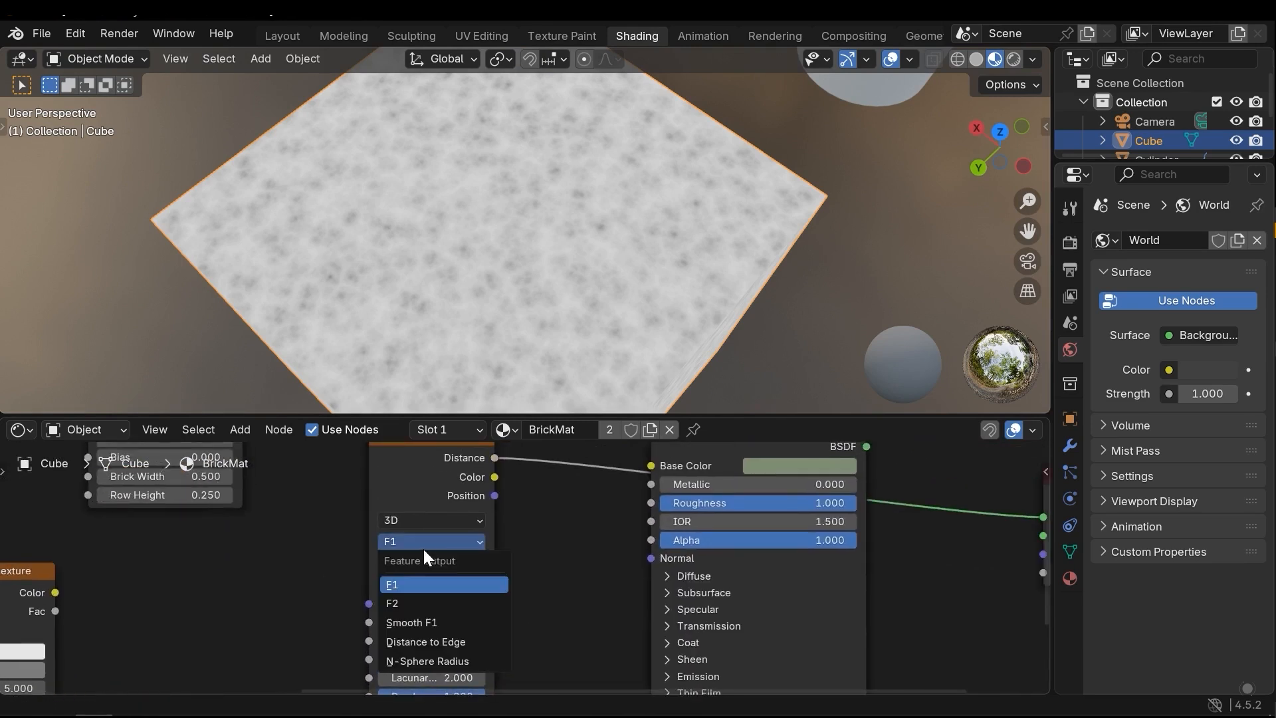
{"action": "middle_click_drag", "start_coordinate": [483, 576], "coordinate": [475, 570]}
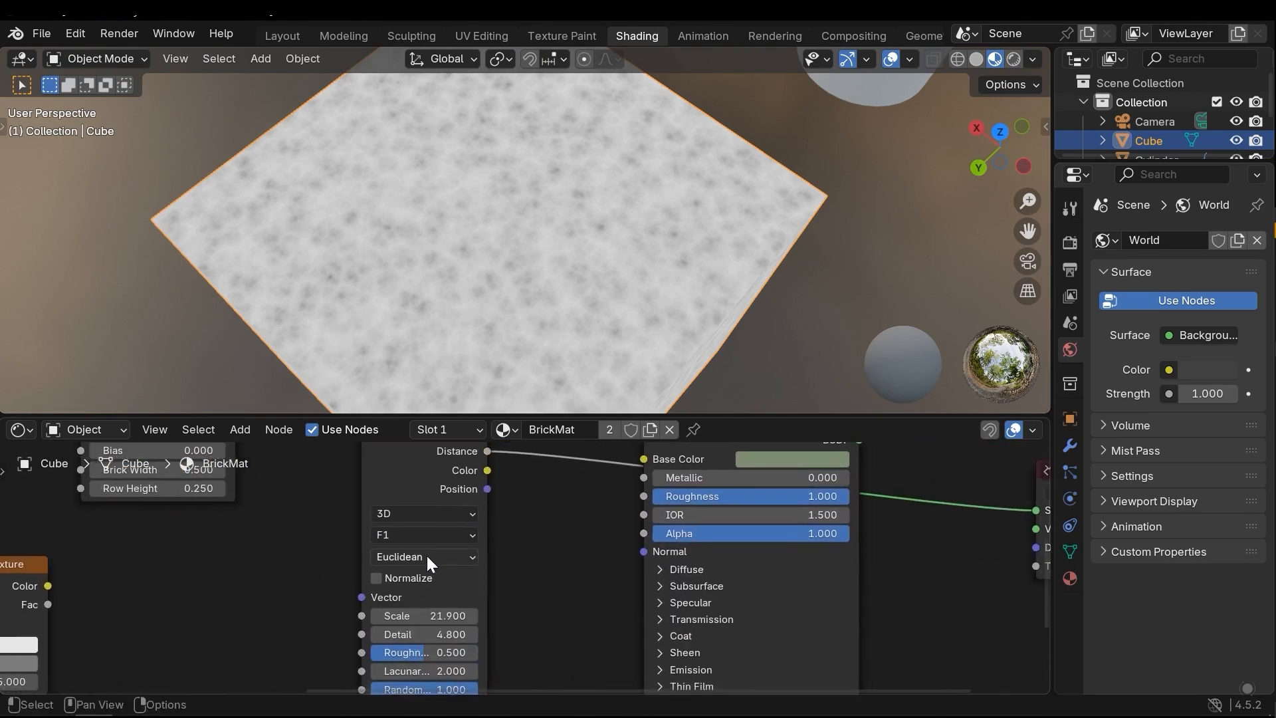
Set the Voronoi Texture's Detail to 0 and try the Manhattan and Chebychev distance metrics
{"action": "left_click", "coordinate": [426, 556]}
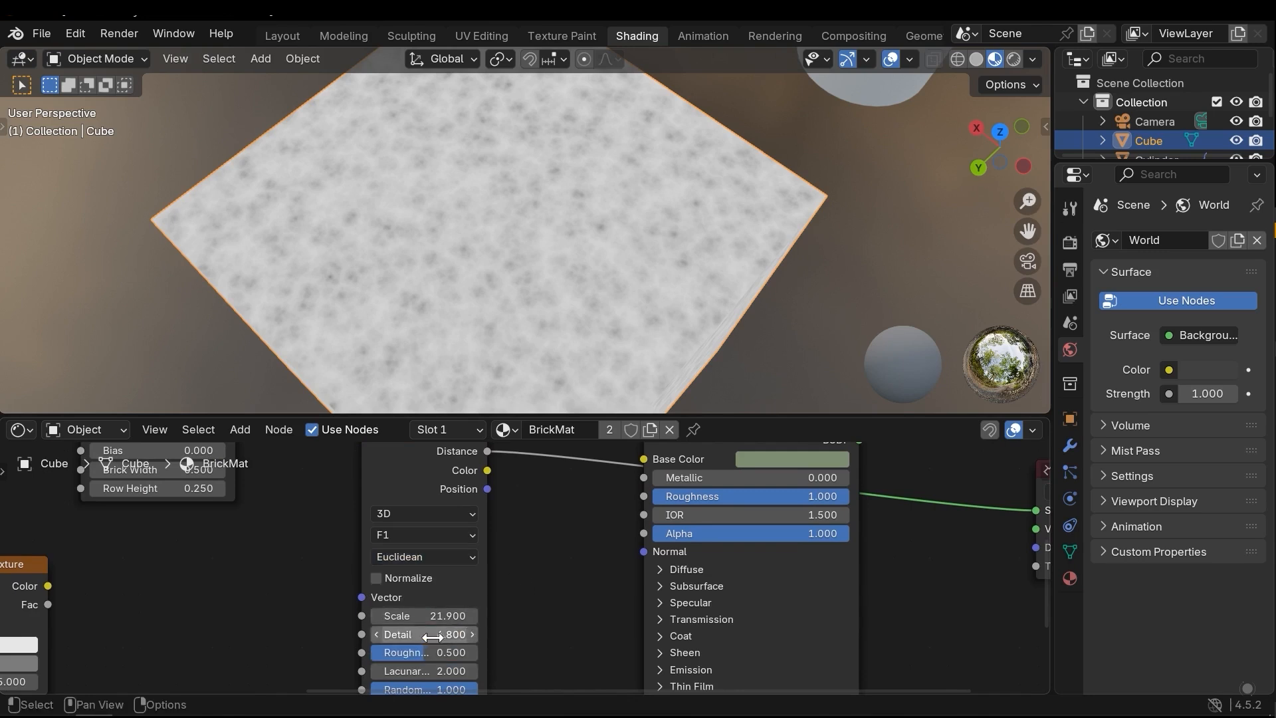
{"action": "left_click_drag", "start_coordinate": [450, 635], "coordinate": [404, 636]}
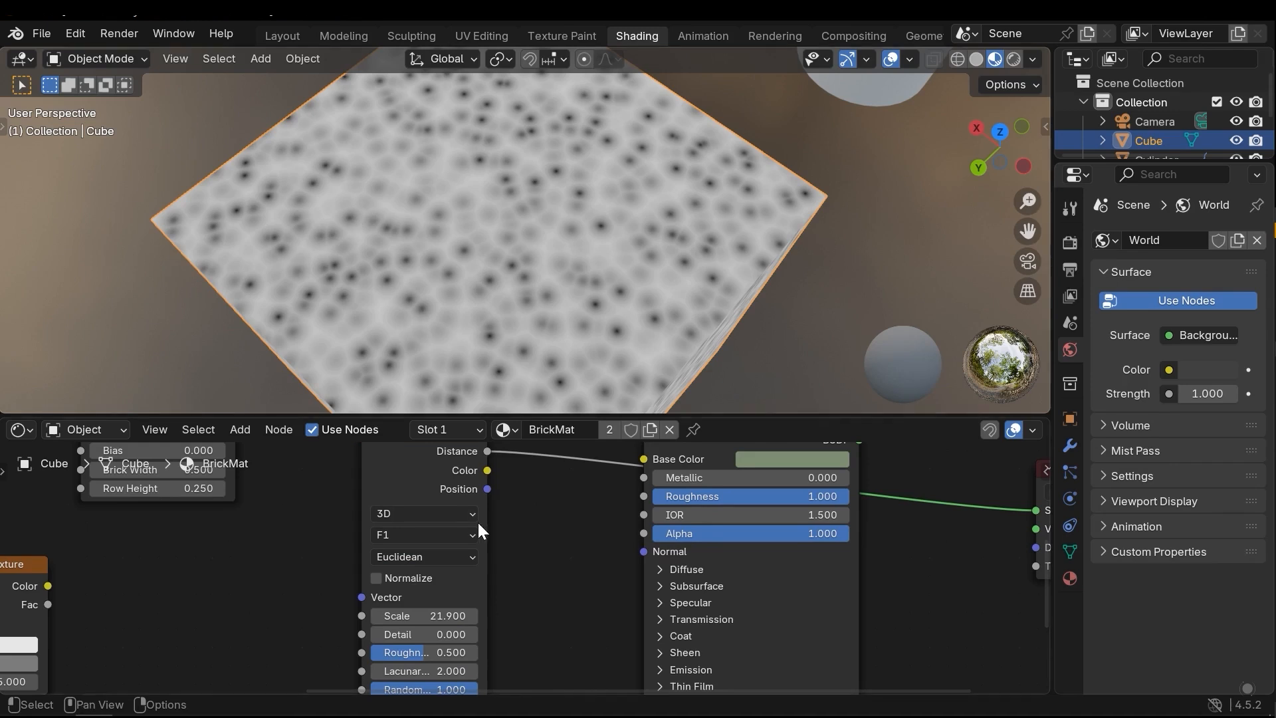
{"action": "left_click", "coordinate": [437, 557]}
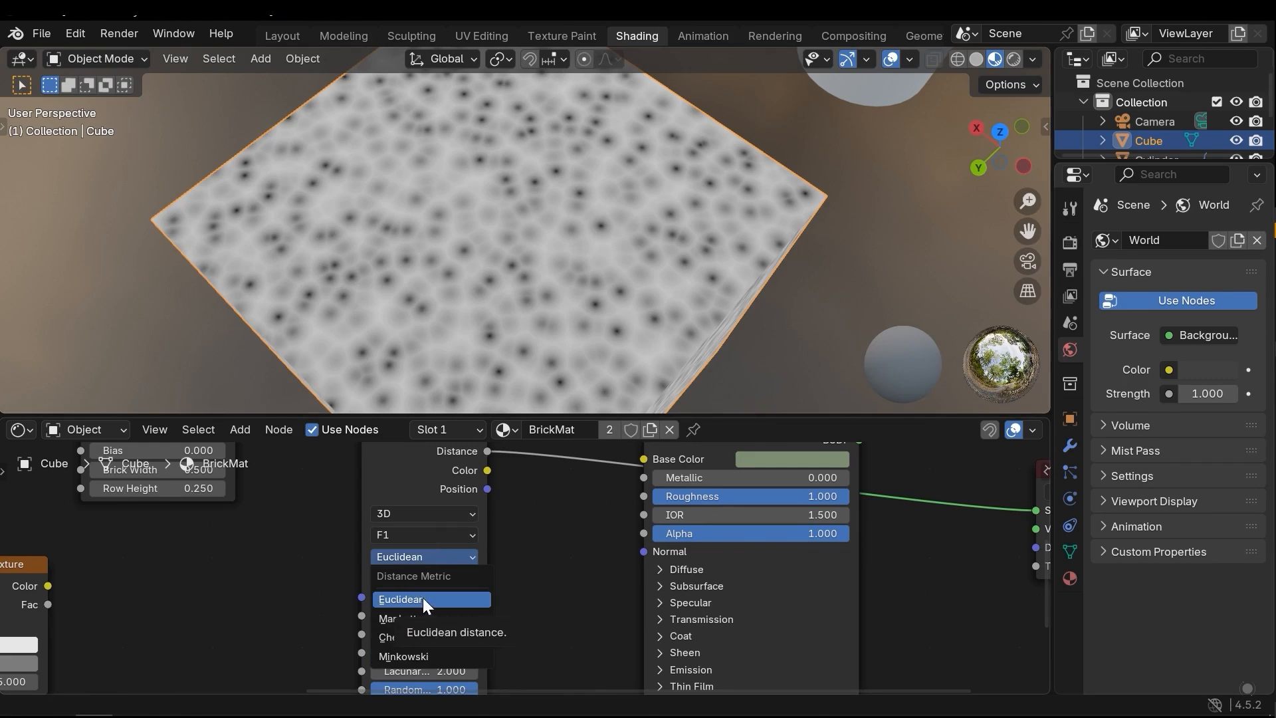
{"action": "left_click", "coordinate": [421, 619]}
{"action": "left_click", "coordinate": [423, 557]}
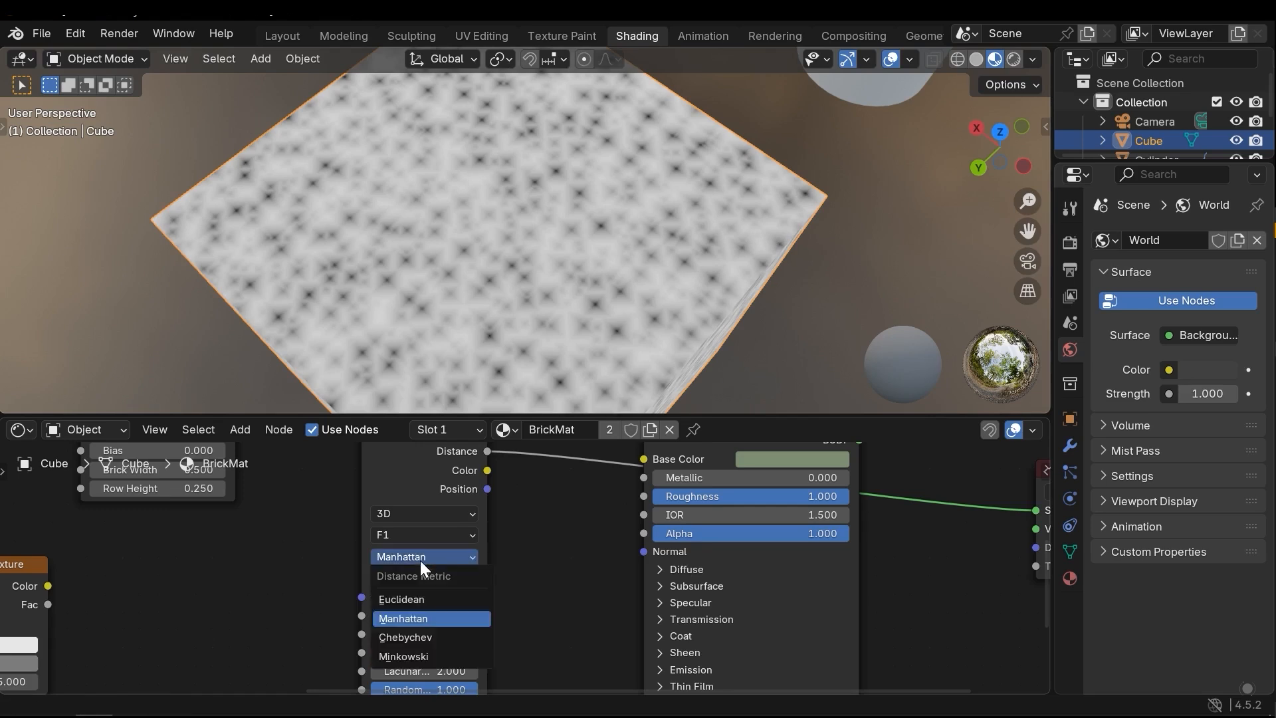
{"action": "left_click", "coordinate": [414, 638]}
Try the Minkowski distance metric on the Voronoi Texture and restore Euclidean
{"action": "left_click", "coordinate": [429, 555]}
{"action": "left_click", "coordinate": [415, 655]}
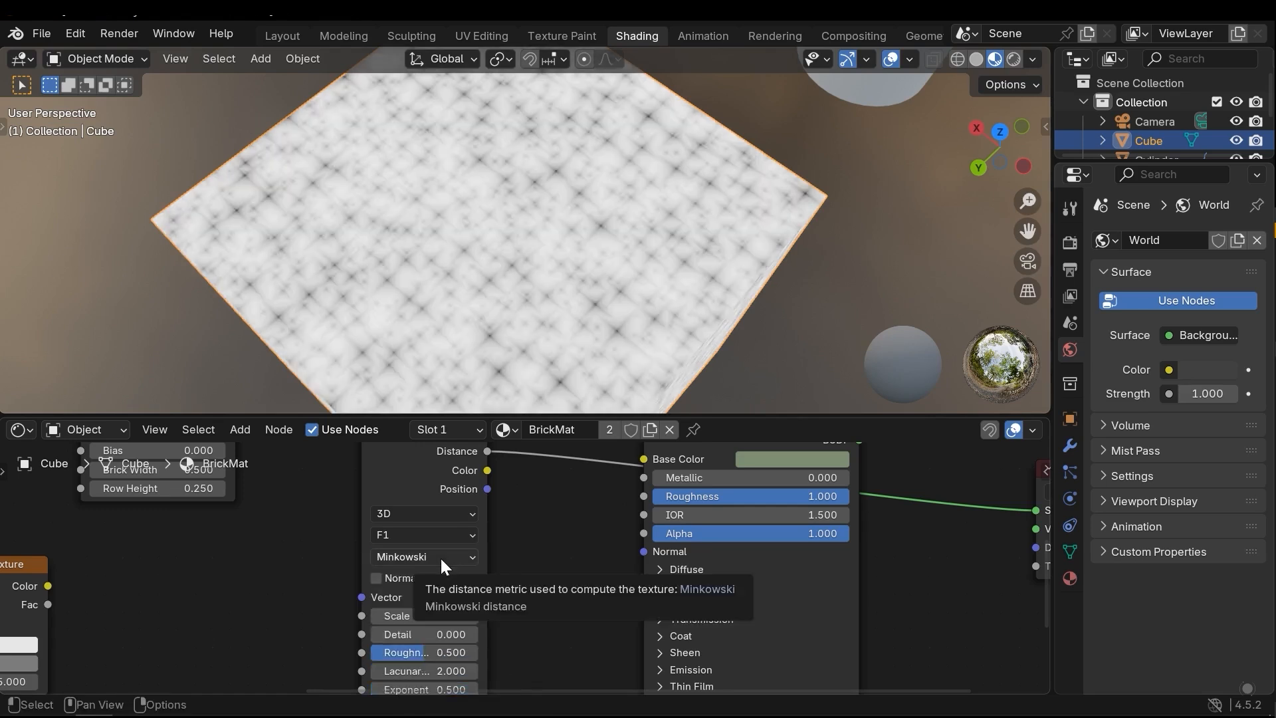
{"action": "left_click", "coordinate": [440, 557]}
{"action": "left_click", "coordinate": [420, 602]}
{"action": "left_click", "coordinate": [407, 565]}
{"action": "left_click", "coordinate": [408, 564]}
{"action": "left_click", "coordinate": [408, 564]}
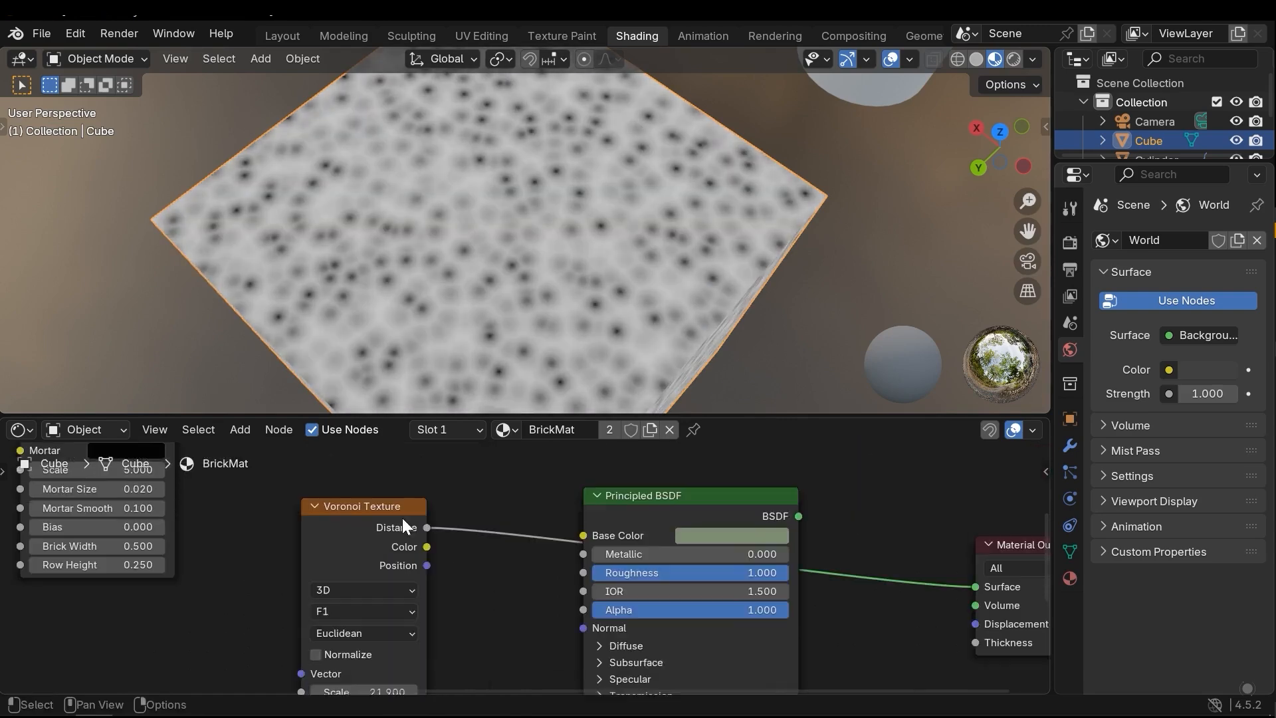
{"action": "middle_click_drag", "start_coordinate": [401, 517], "coordinate": [388, 526]}
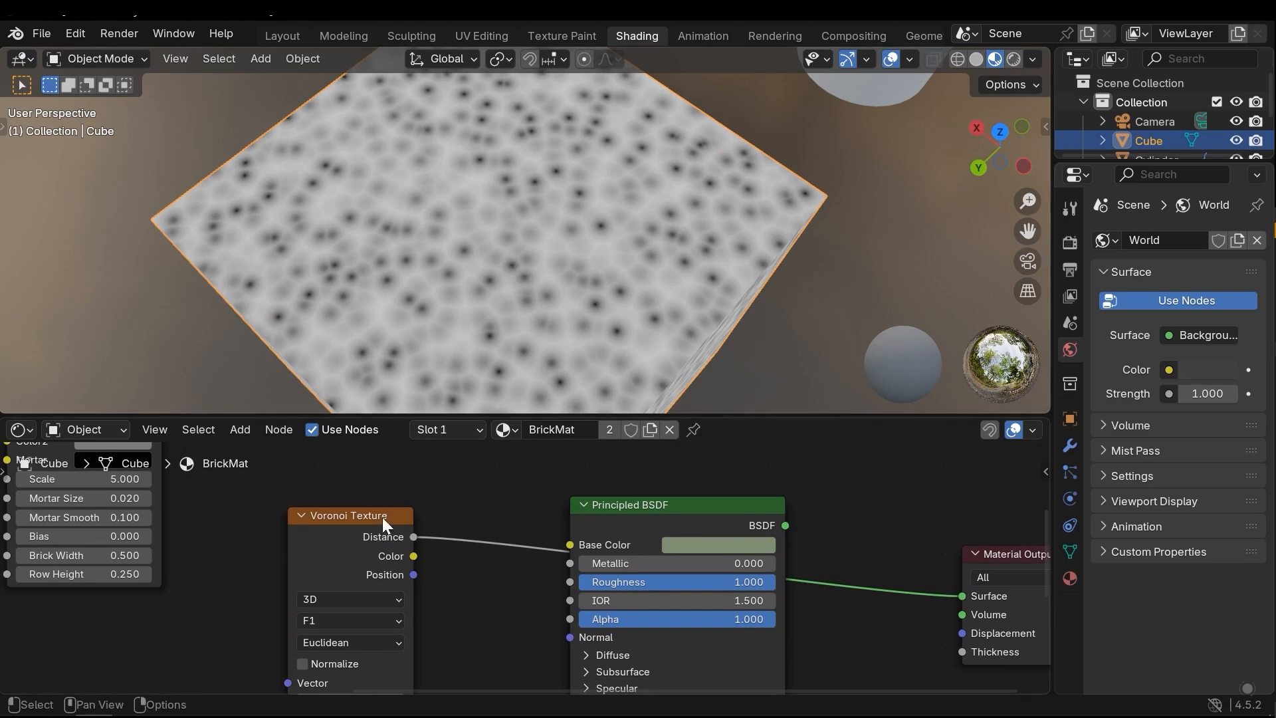
Preview the Voronoi Texture's Color and Position outputs on the cube, and return to the Distance output
{"action": "mouse_move", "coordinate": [489, 257]}
{"action": "middle_mouse_down"}
{"action": "mouse_move", "coordinate": [432, 208]}
{"action": "mouse_move", "coordinate": [497, 241]}
{"action": "mouse_move", "coordinate": [485, 280]}
{"action": "middle_mouse_up"}
{"action": "middle_click_drag", "start_coordinate": [437, 488], "coordinate": [415, 481]}
{"action": "left_click", "coordinate": [333, 509], "text": "ctrl+shift"}
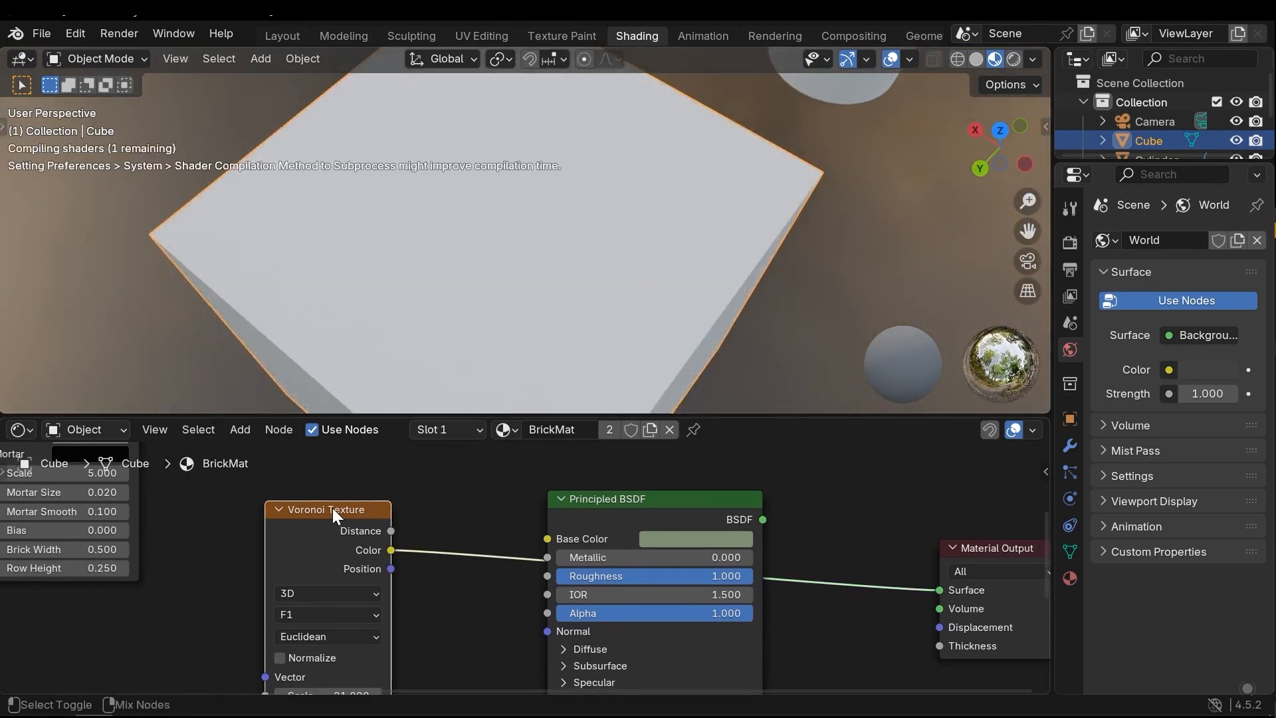
{"action": "mouse_move", "coordinate": [554, 292]}
{"action": "middle_mouse_down"}
{"action": "mouse_move", "coordinate": [533, 293]}
{"action": "mouse_move", "coordinate": [525, 219]}
{"action": "mouse_move", "coordinate": [591, 248]}
{"action": "mouse_move", "coordinate": [532, 296]}
{"action": "middle_mouse_up"}
{"action": "left_click", "coordinate": [315, 516], "text": "ctrl+shift"}
{"action": "mouse_move", "coordinate": [456, 383]}
{"action": "middle_mouse_down"}
{"action": "mouse_move", "coordinate": [552, 313]}
{"action": "mouse_move", "coordinate": [449, 260]}
{"action": "mouse_move", "coordinate": [420, 174]}
{"action": "mouse_move", "coordinate": [326, 160]}
{"action": "mouse_move", "coordinate": [305, 254]}
{"action": "mouse_move", "coordinate": [567, 260]}
{"action": "mouse_move", "coordinate": [521, 242]}
{"action": "middle_mouse_up"}
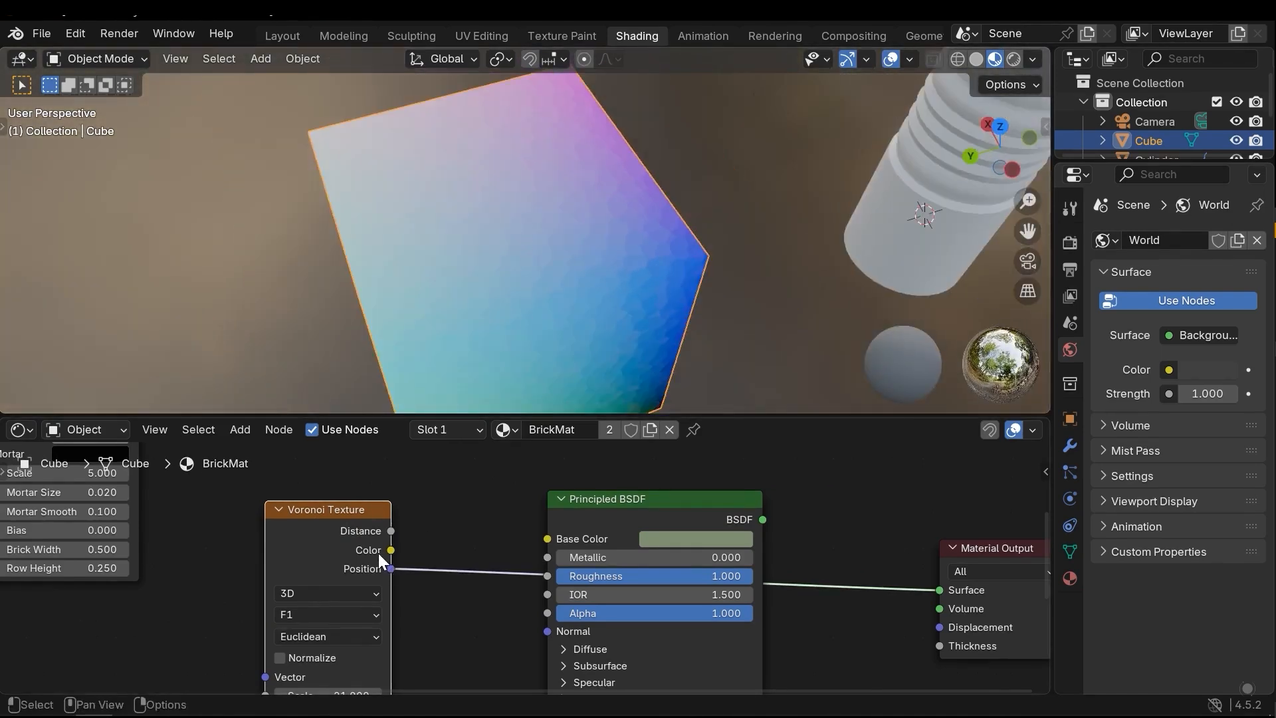
{"action": "left_click", "coordinate": [343, 509], "text": "ctrl+shift"}
{"action": "middle_click_drag", "start_coordinate": [531, 302], "coordinate": [560, 286]}
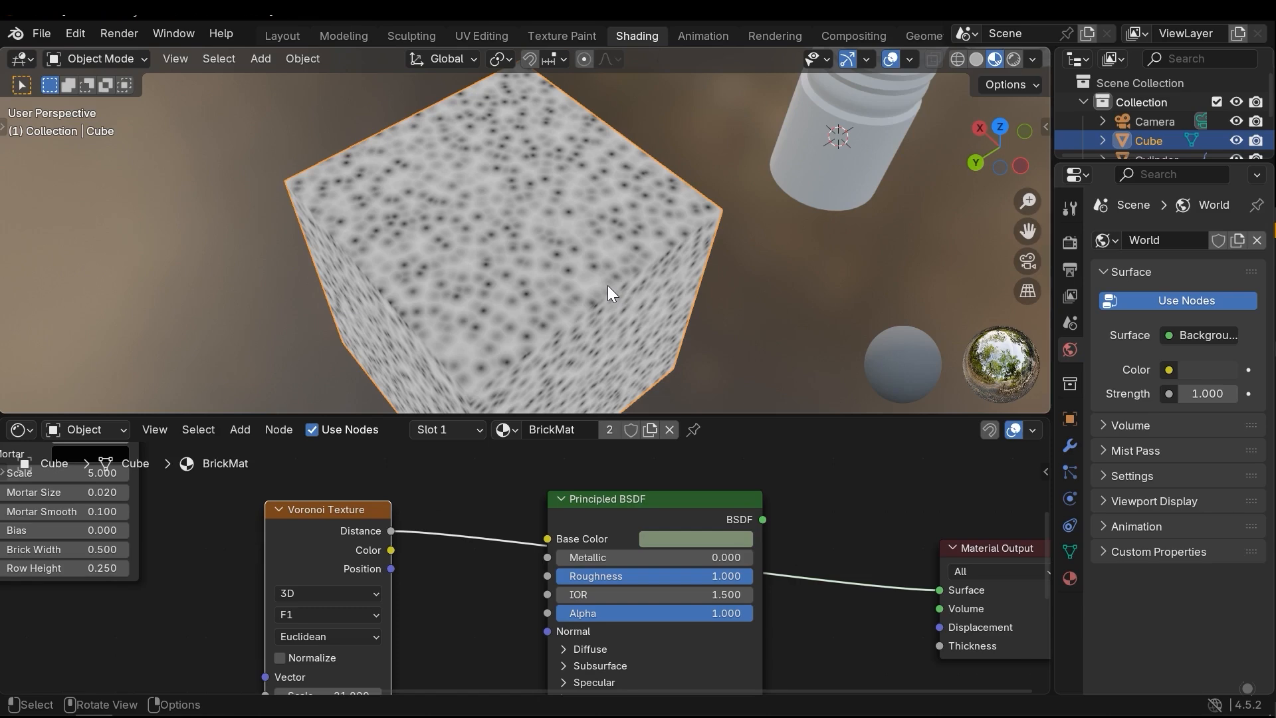
Replace the Voronoi Texture with a Wave Texture beside the Principled BSDF and preview its Color output on the cube
{"action": "key", "text": "shift+a"}
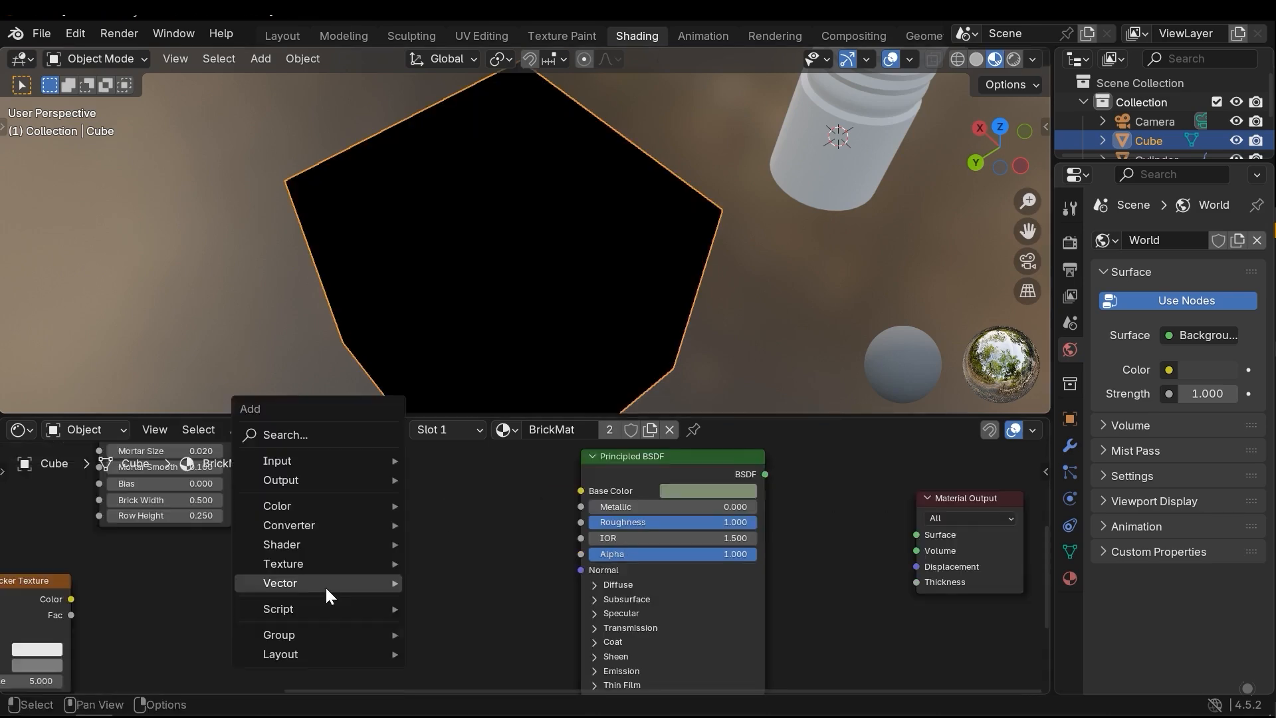
{"action": "mouse_move", "coordinate": [359, 565]}
{"action": "left_click", "coordinate": [485, 544]}
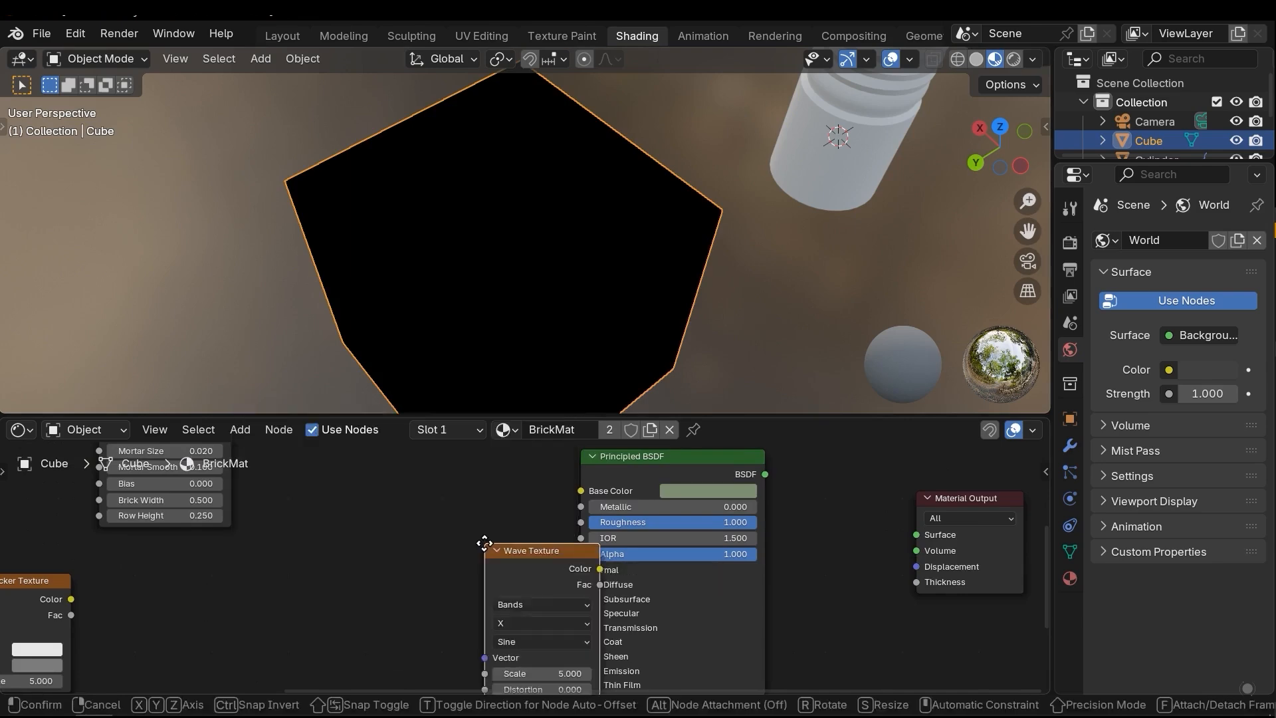
{"action": "left_click", "coordinate": [378, 505]}
{"action": "left_click", "coordinate": [379, 507], "text": "ctrl+shift"}
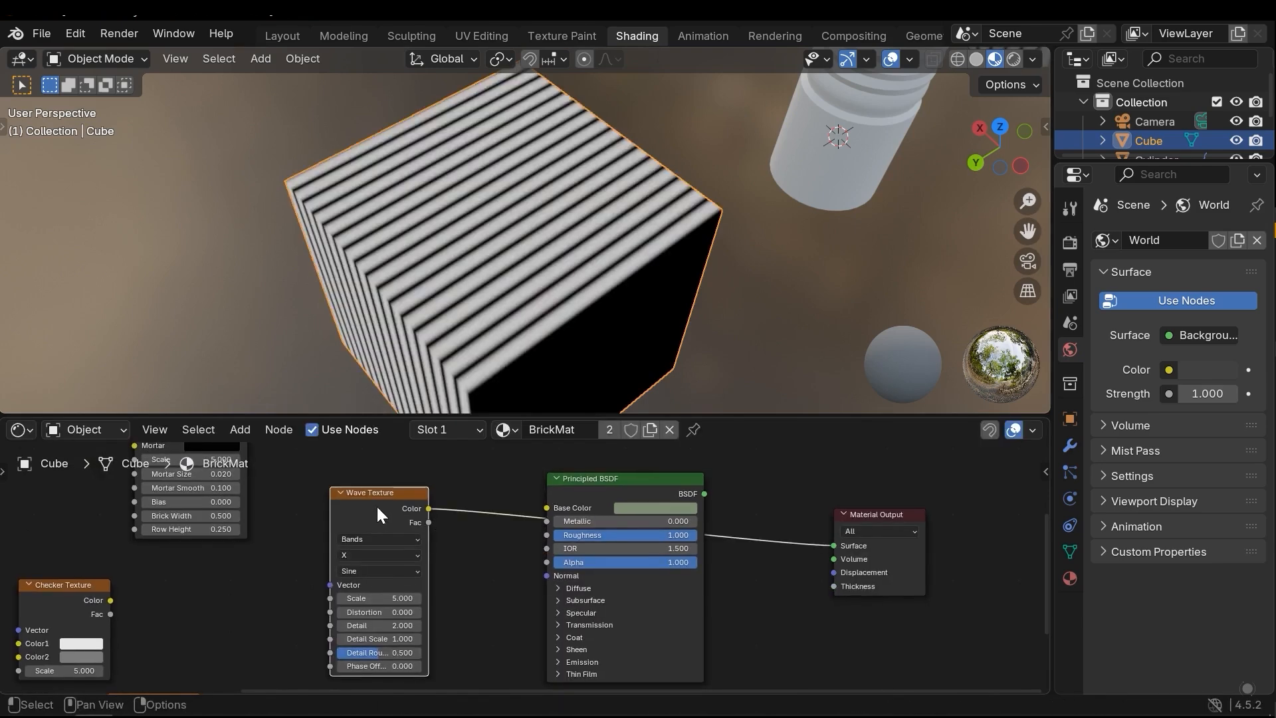
{"action": "middle_click_drag", "start_coordinate": [485, 345], "coordinate": [585, 345]}
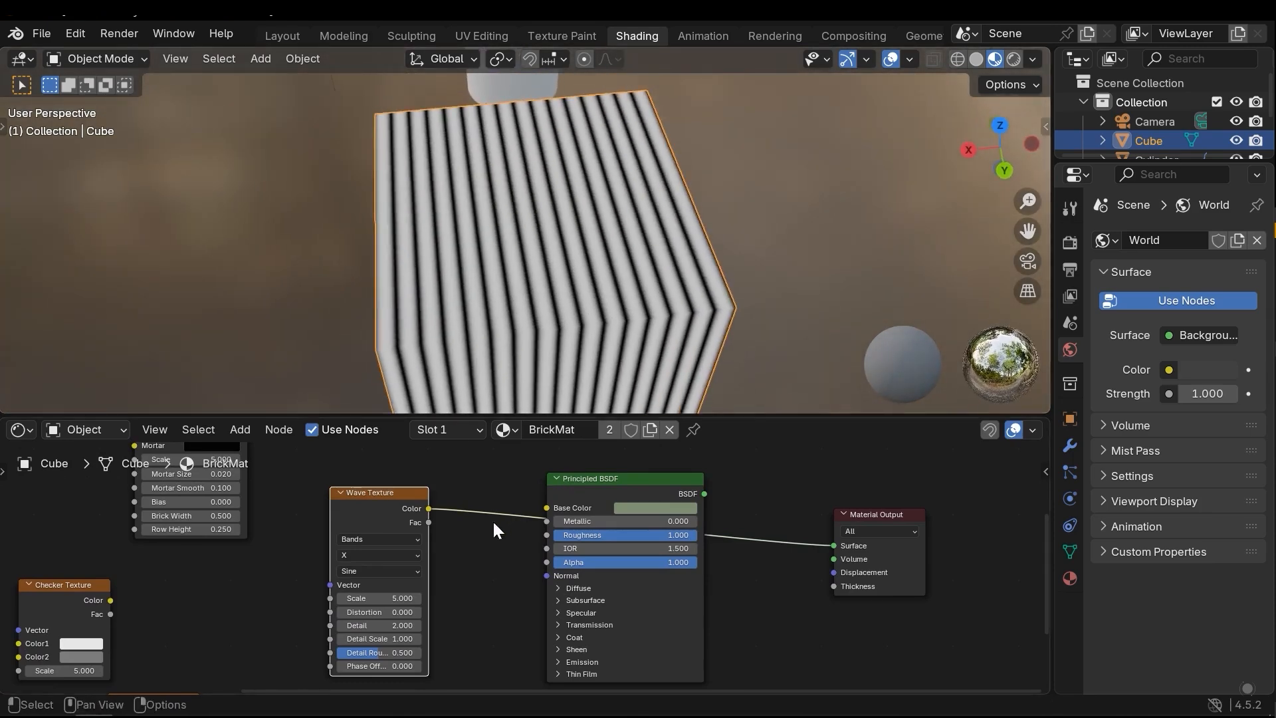
Try the Rings wave type and the Y bands direction on the Wave Texture, and restore Bands along X
{"action": "middle_click_drag", "start_coordinate": [494, 524], "coordinate": [533, 532]}
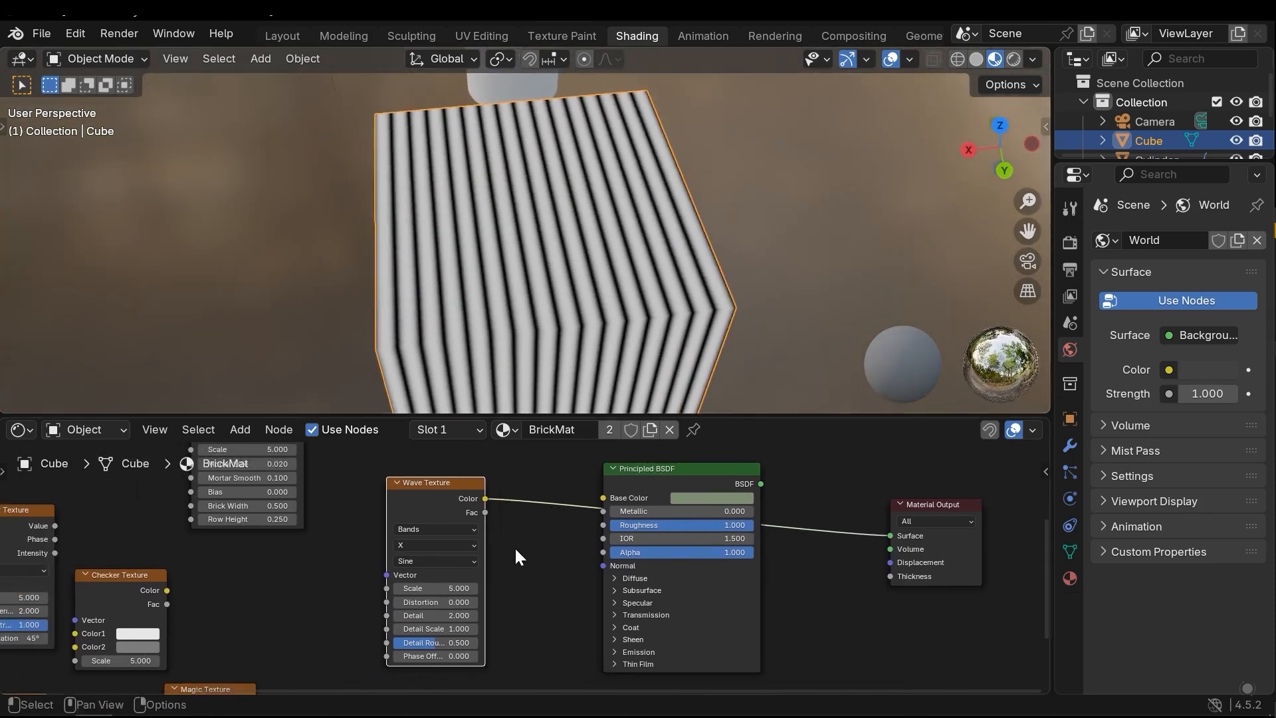
{"action": "scroll", "coordinate": [524, 553], "scroll_direction": "up", "scroll_amount": 1}
{"action": "left_click", "coordinate": [457, 514]}
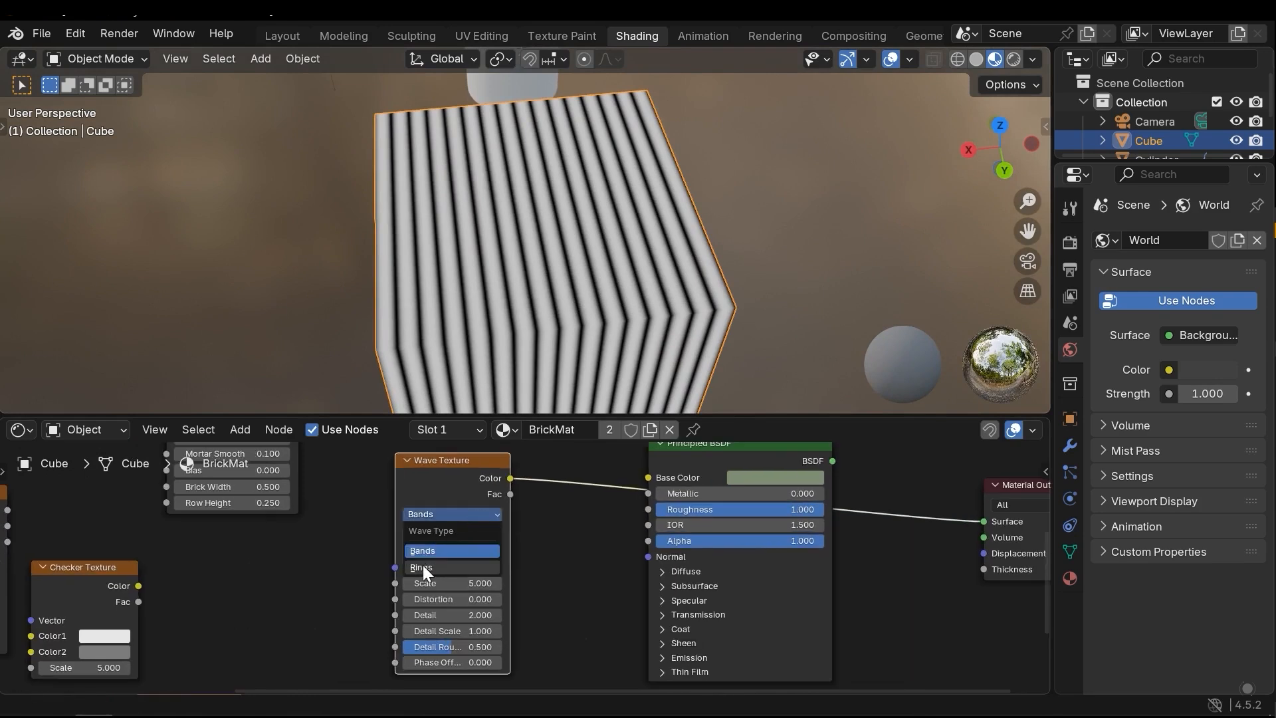
{"action": "left_click", "coordinate": [458, 567]}
{"action": "left_click", "coordinate": [443, 534]}
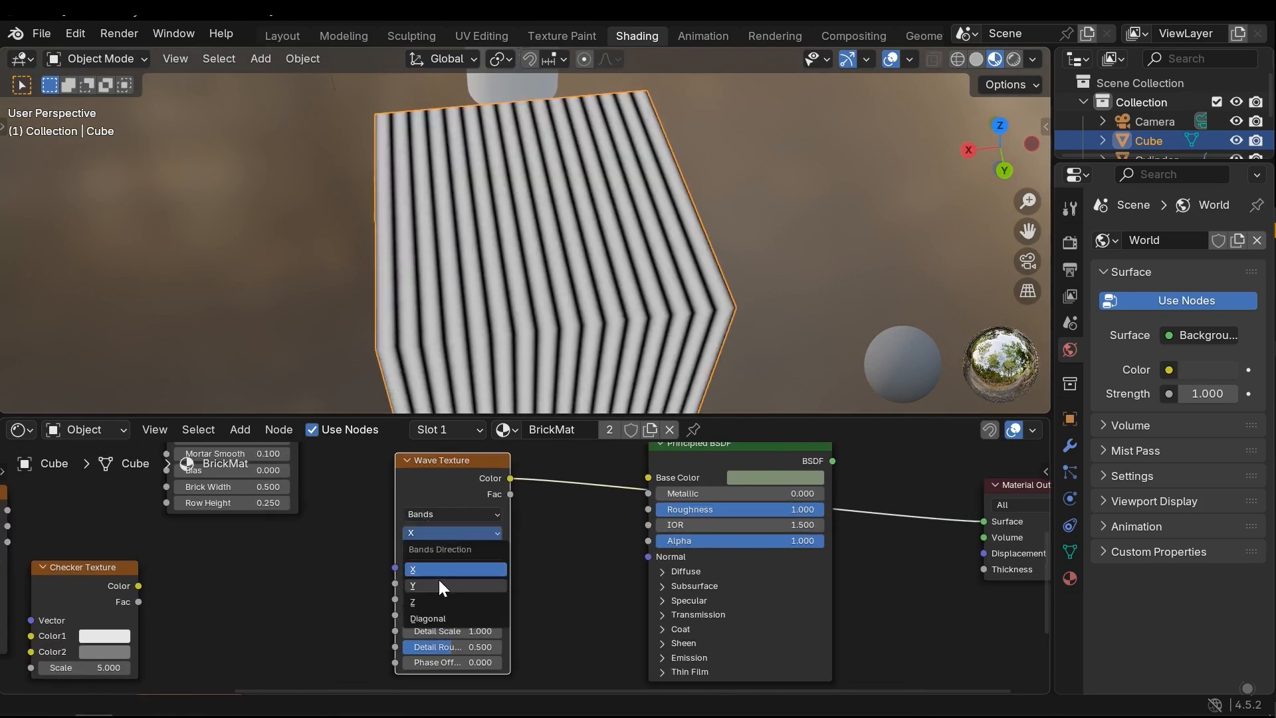
{"action": "left_click", "coordinate": [438, 585]}
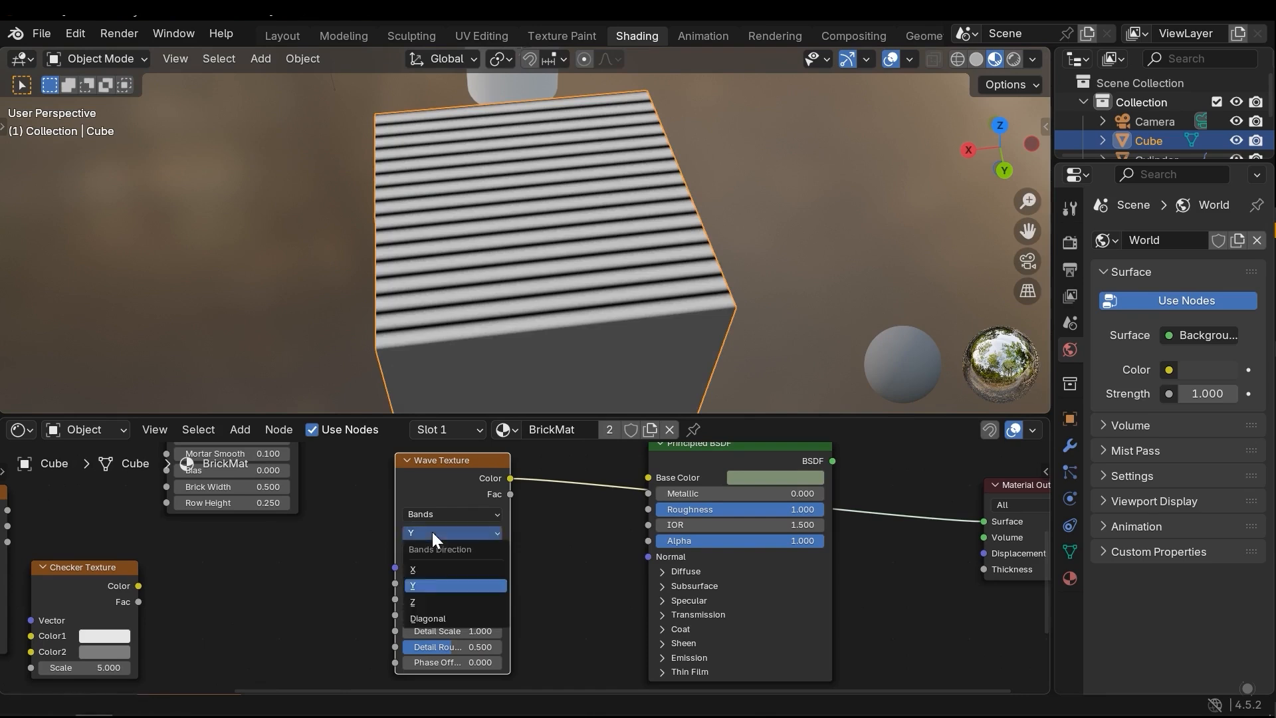
{"action": "scroll", "coordinate": [432, 532], "scroll_direction": "up", "scroll_amount": 1, "text": "ctrl"}
Try the Saw wave profile on the Wave Texture and restore Sine
{"action": "left_click", "coordinate": [457, 551]}
{"action": "left_click", "coordinate": [447, 604]}
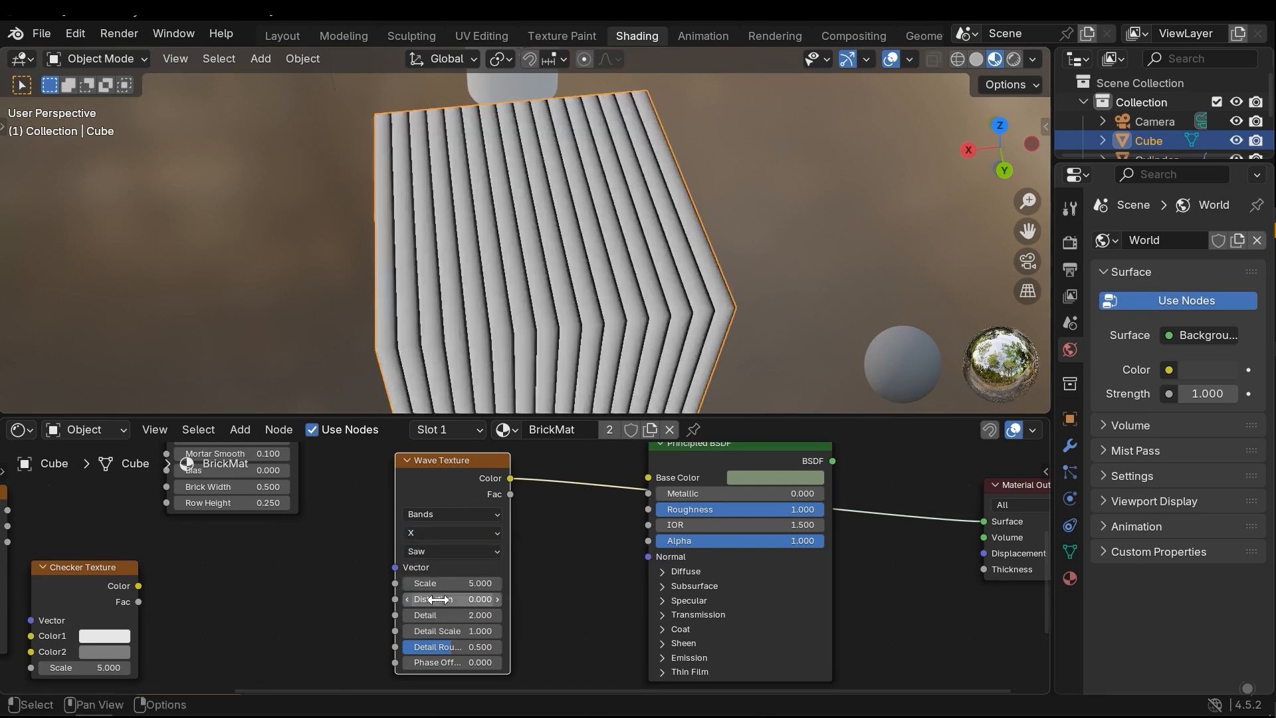
{"action": "left_click", "coordinate": [445, 551]}
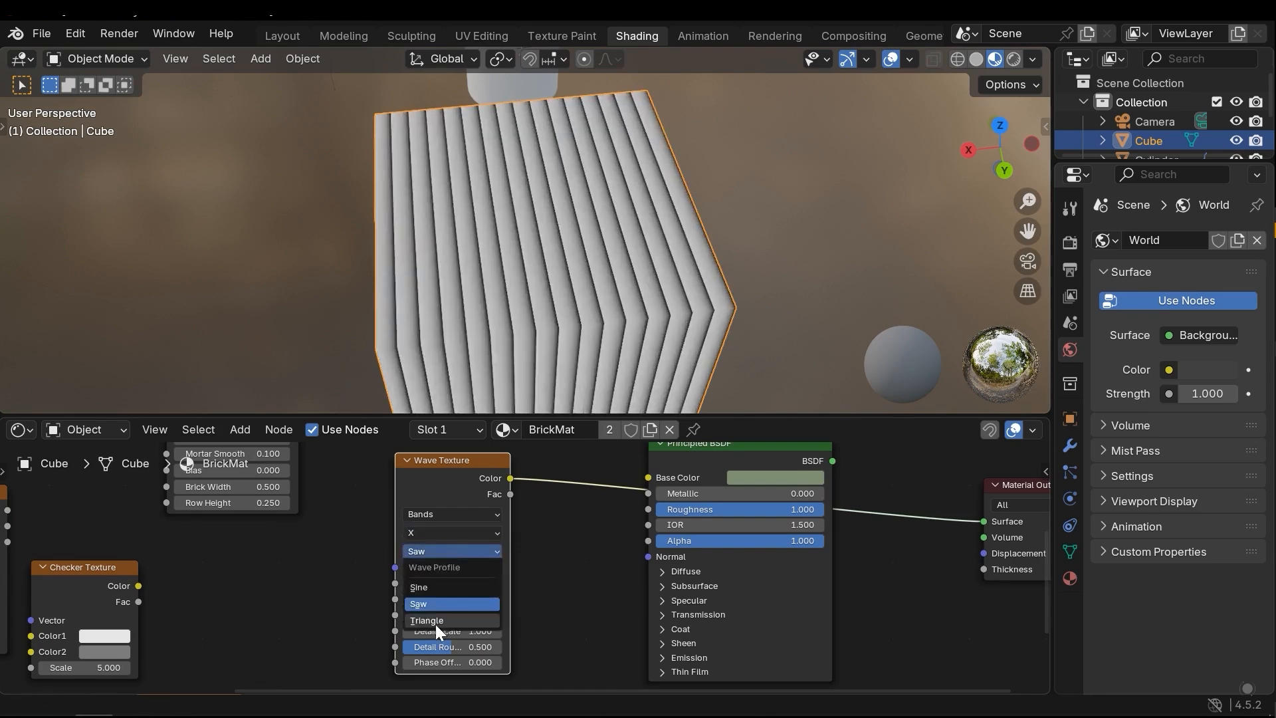
{"action": "left_click", "coordinate": [425, 587]}
Set the Wave Texture's Scale to 5.8 and Distortion to 9.2, and examine the bands on the cube
{"action": "mouse_move", "coordinate": [452, 583]}
{"action": "left_mouse_down"}
{"action": "mouse_move", "coordinate": [543, 598]}
{"action": "mouse_move", "coordinate": [531, 599]}
{"action": "left_mouse_up"}
{"action": "middle_click_drag", "start_coordinate": [583, 325], "coordinate": [546, 327]}
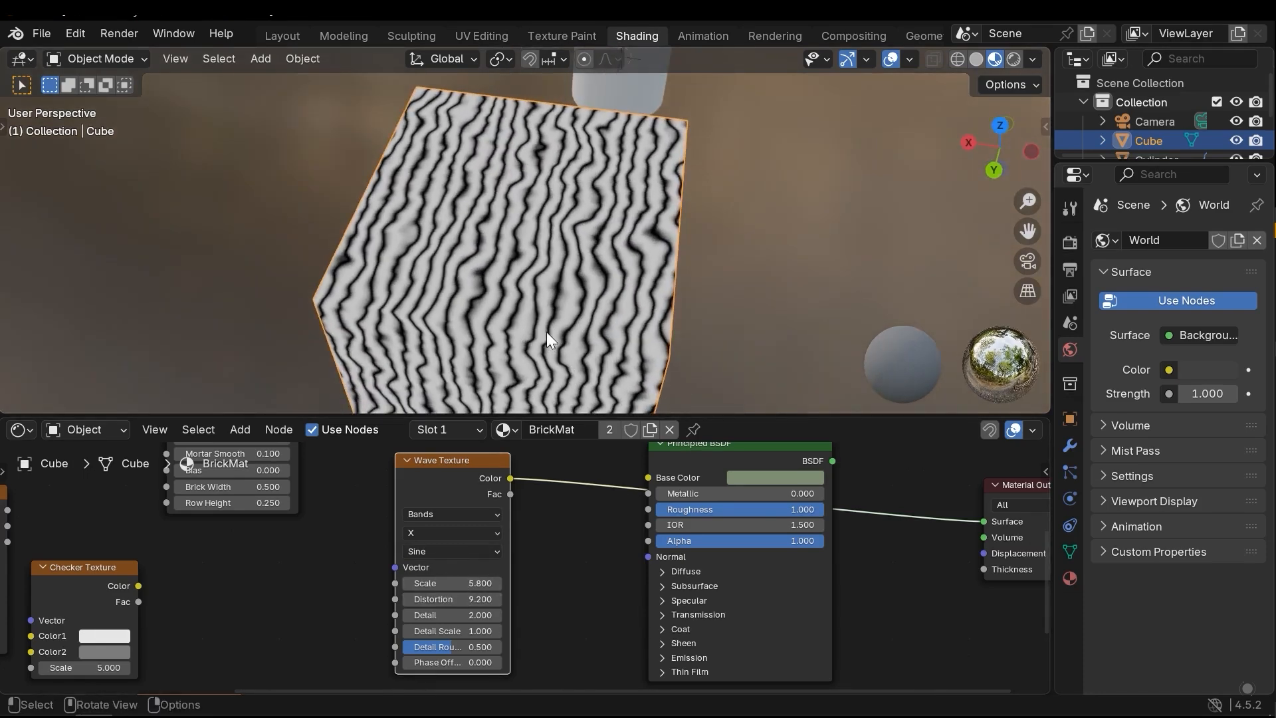
{"action": "scroll", "coordinate": [548, 336], "scroll_direction": "up", "scroll_amount": 4}
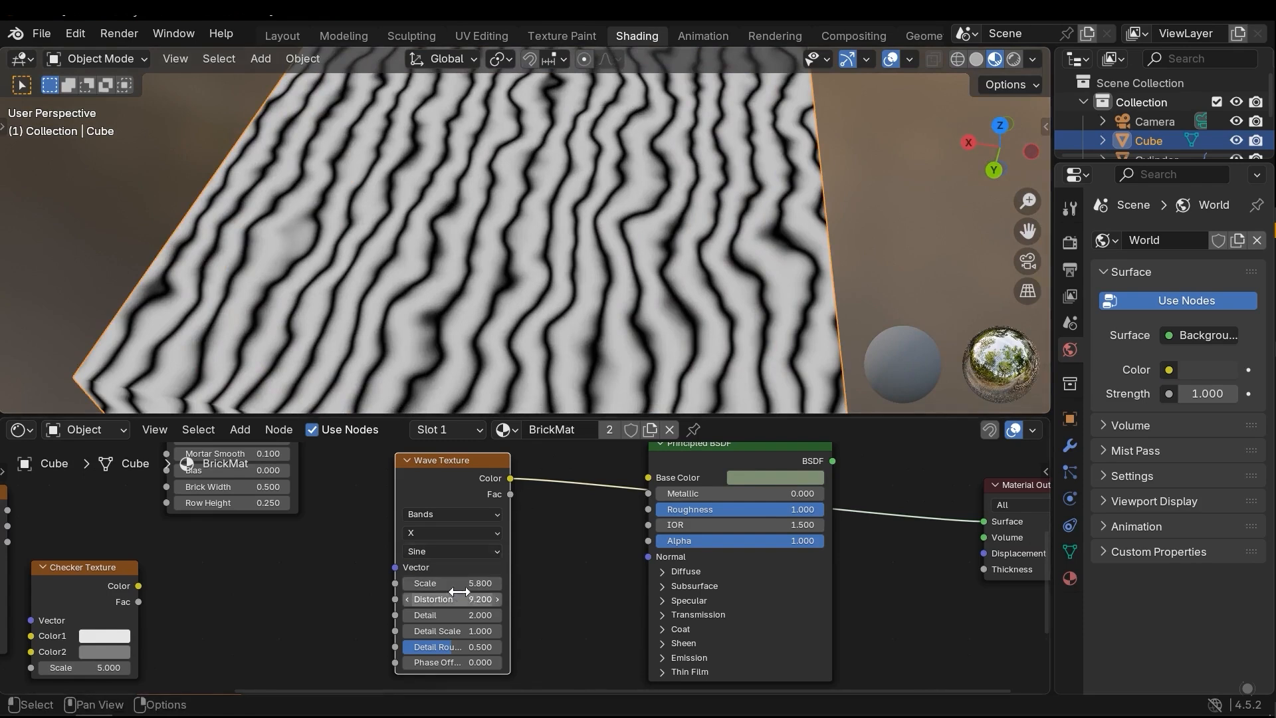
Compare higher Detail values on the Wave Texture and set Detail to 8.7
{"action": "left_click_drag", "start_coordinate": [445, 615], "coordinate": [519, 615]}
{"action": "key", "text": "ctrl+z"}
{"action": "scroll", "coordinate": [517, 289], "scroll_direction": "up", "scroll_amount": 4}
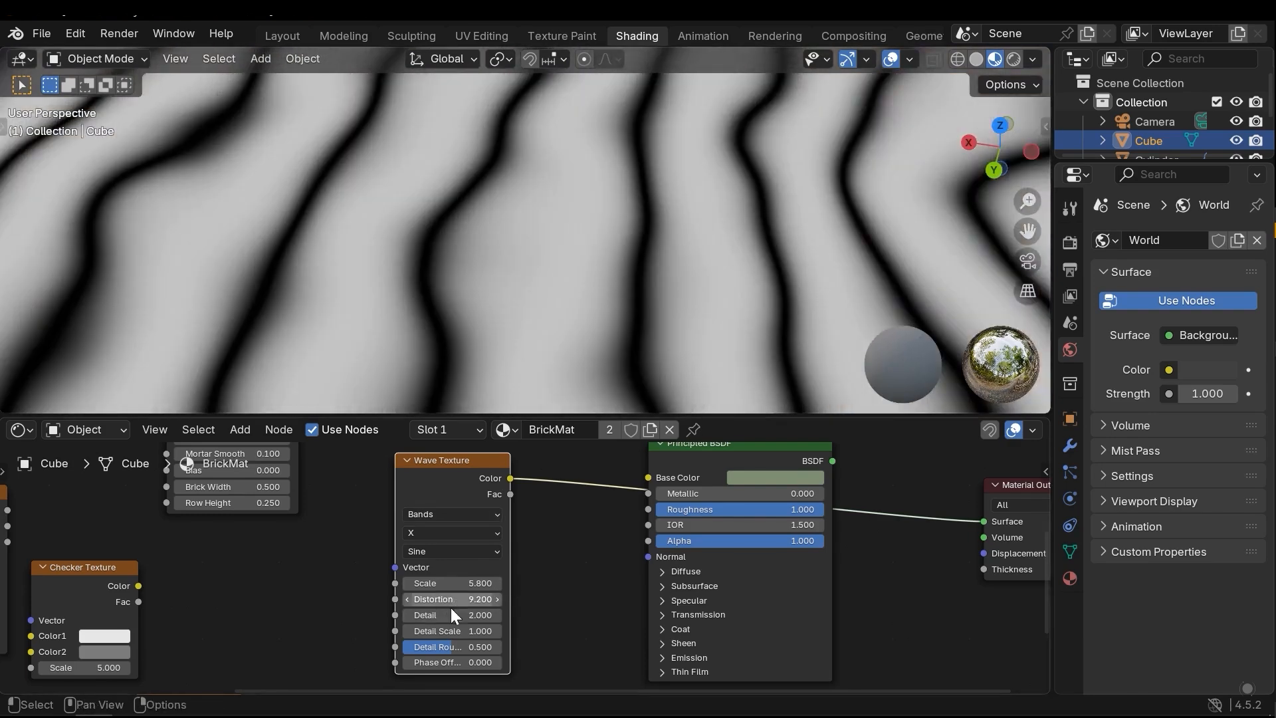
{"action": "mouse_move", "coordinate": [451, 615]}
{"action": "left_mouse_down"}
{"action": "mouse_move", "coordinate": [408, 615]}
{"action": "mouse_move", "coordinate": [465, 615]}
{"action": "left_mouse_up"}
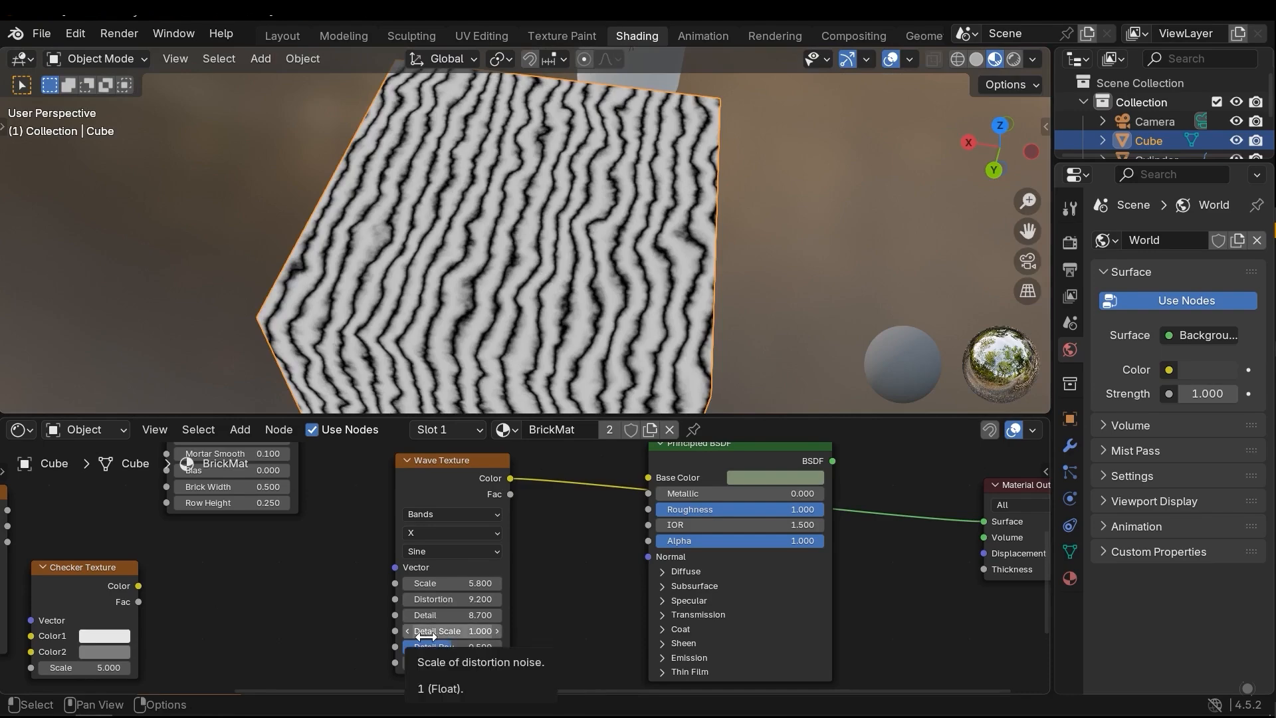
Try another Detail Scale on the Wave Texture, restore it to 1, and raise the Phase Offset
{"action": "left_click_drag", "start_coordinate": [437, 637], "coordinate": [509, 665]}
{"action": "scroll", "coordinate": [564, 250], "scroll_direction": "up", "scroll_amount": 5}
{"action": "scroll", "coordinate": [561, 256], "scroll_direction": "down", "scroll_amount": 6}
{"action": "key", "text": "ctrl+z"}
{"action": "left_click_drag", "start_coordinate": [452, 662], "coordinate": [661, 662]}
{"action": "middle_click_drag", "start_coordinate": [458, 551], "coordinate": [431, 607]}
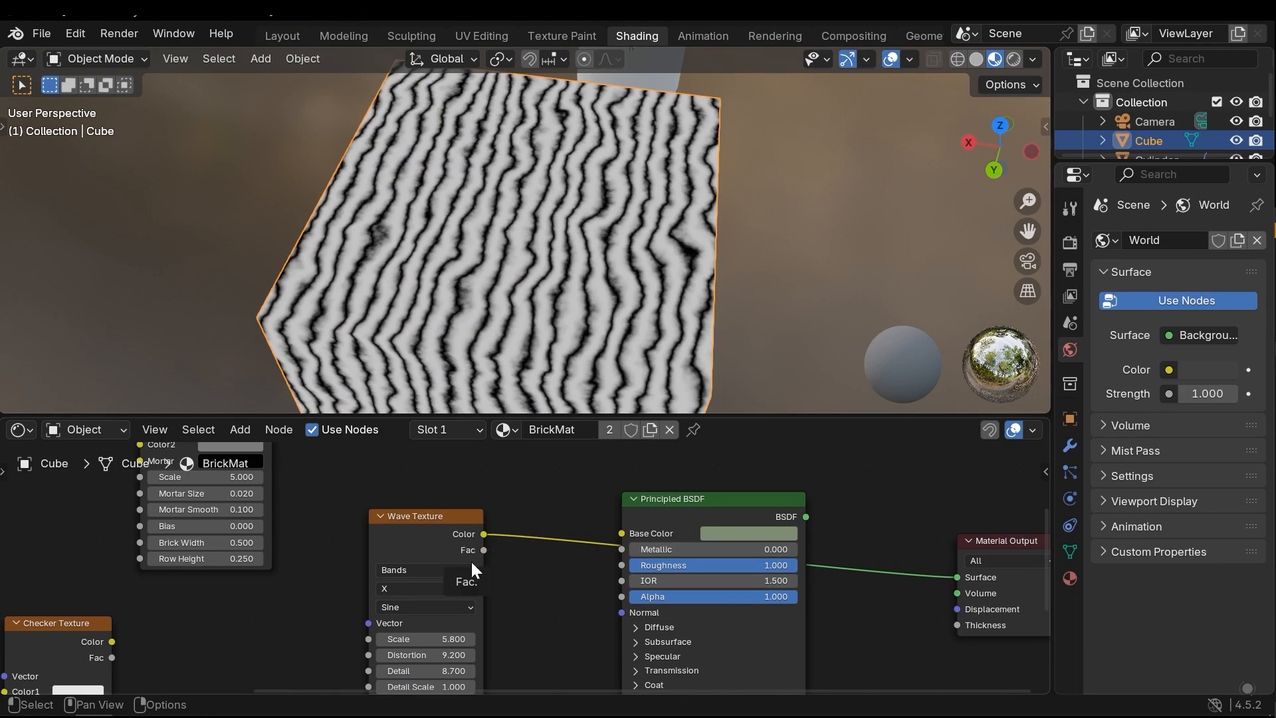
Delete the Wave Texture and review the available texture nodes without adding one
{"action": "scroll", "coordinate": [470, 568], "scroll_direction": "down", "scroll_amount": 3}
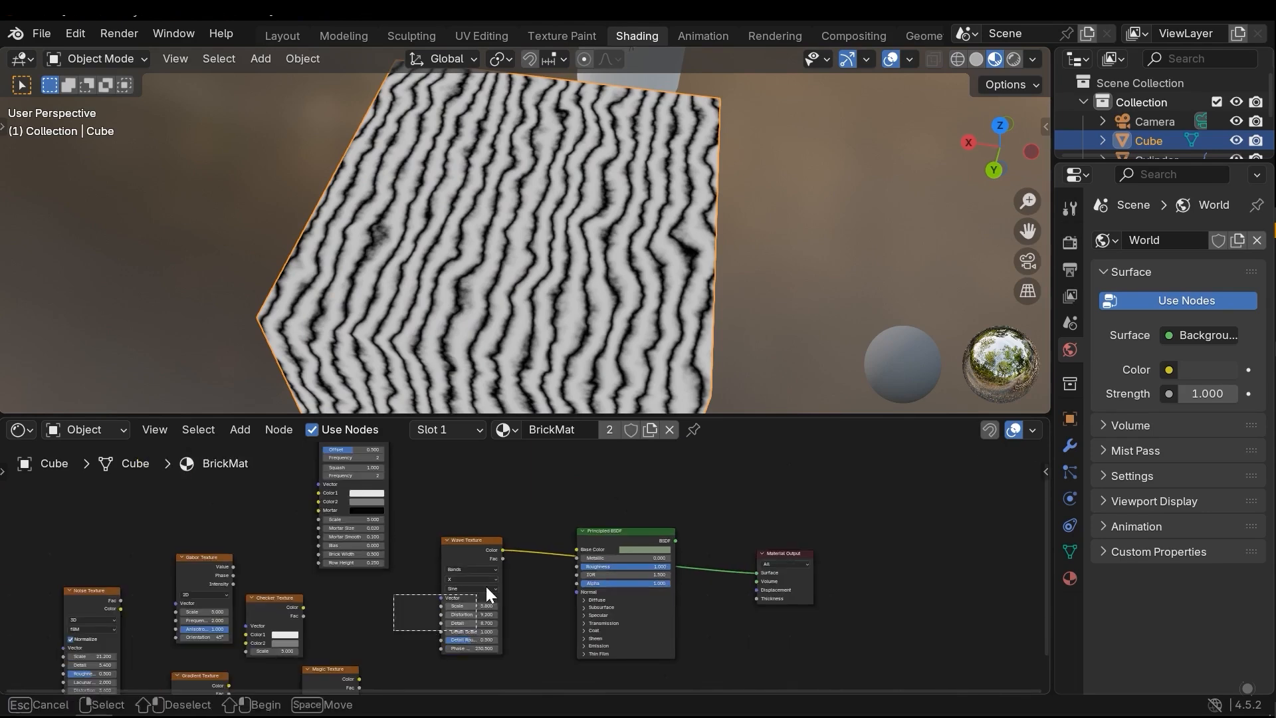
{"action": "scroll", "coordinate": [439, 611], "scroll_direction": "up", "scroll_amount": 1}
{"action": "key", "text": "shift+a"}
{"action": "mouse_move", "coordinate": [421, 585]}
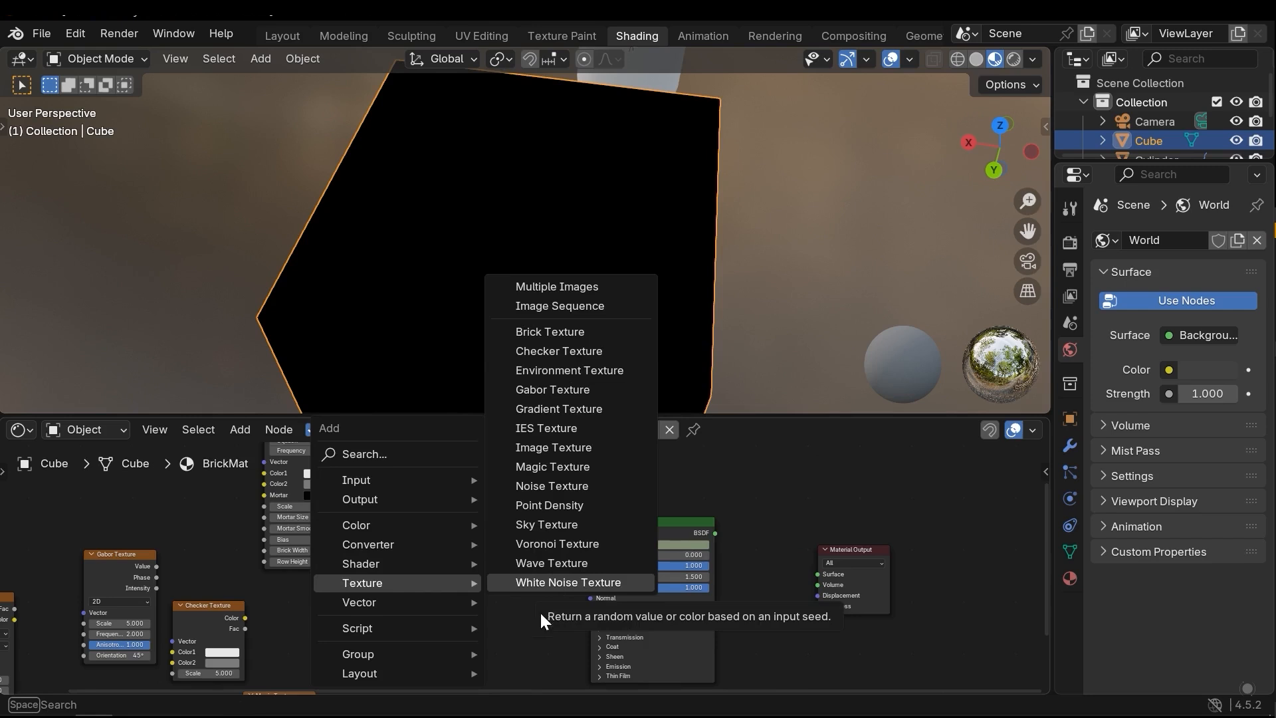
{"action": "scroll", "coordinate": [523, 587], "scroll_direction": "down", "scroll_amount": 2}
{"action": "scroll", "coordinate": [505, 590], "scroll_direction": "down", "scroll_amount": 2}
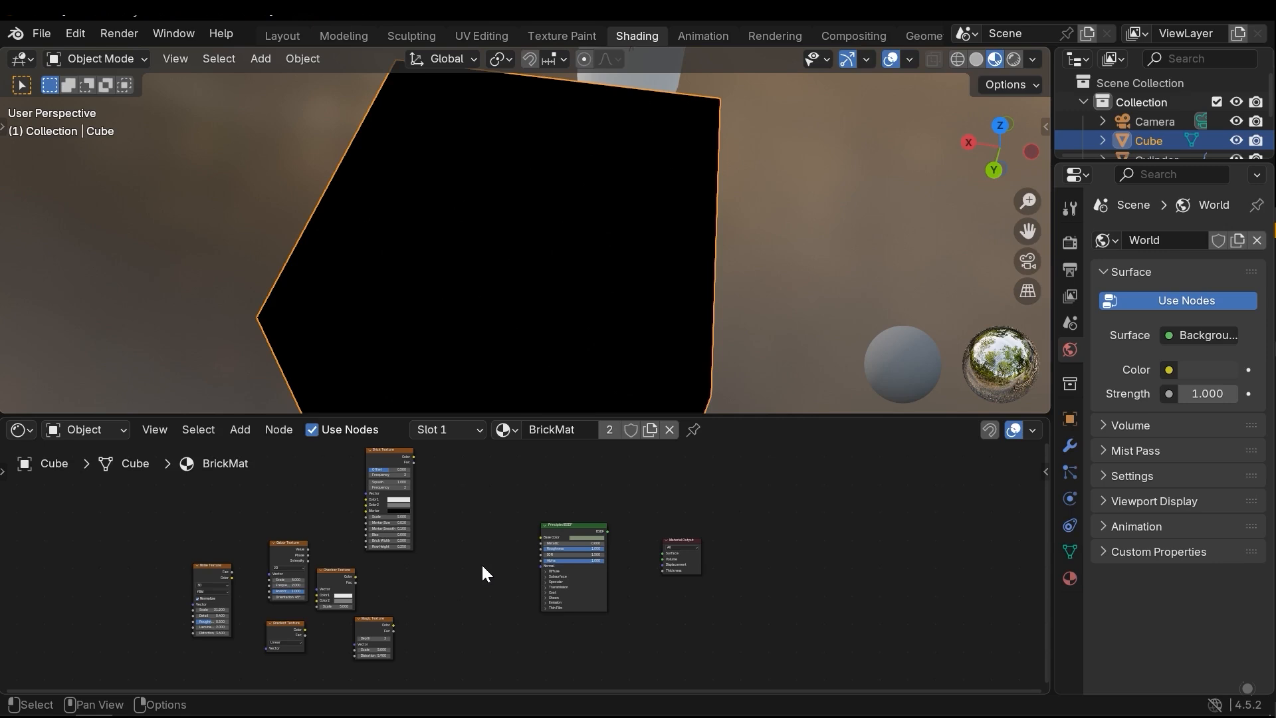
{"action": "scroll", "coordinate": [646, 185], "scroll_direction": "down", "scroll_amount": 6}
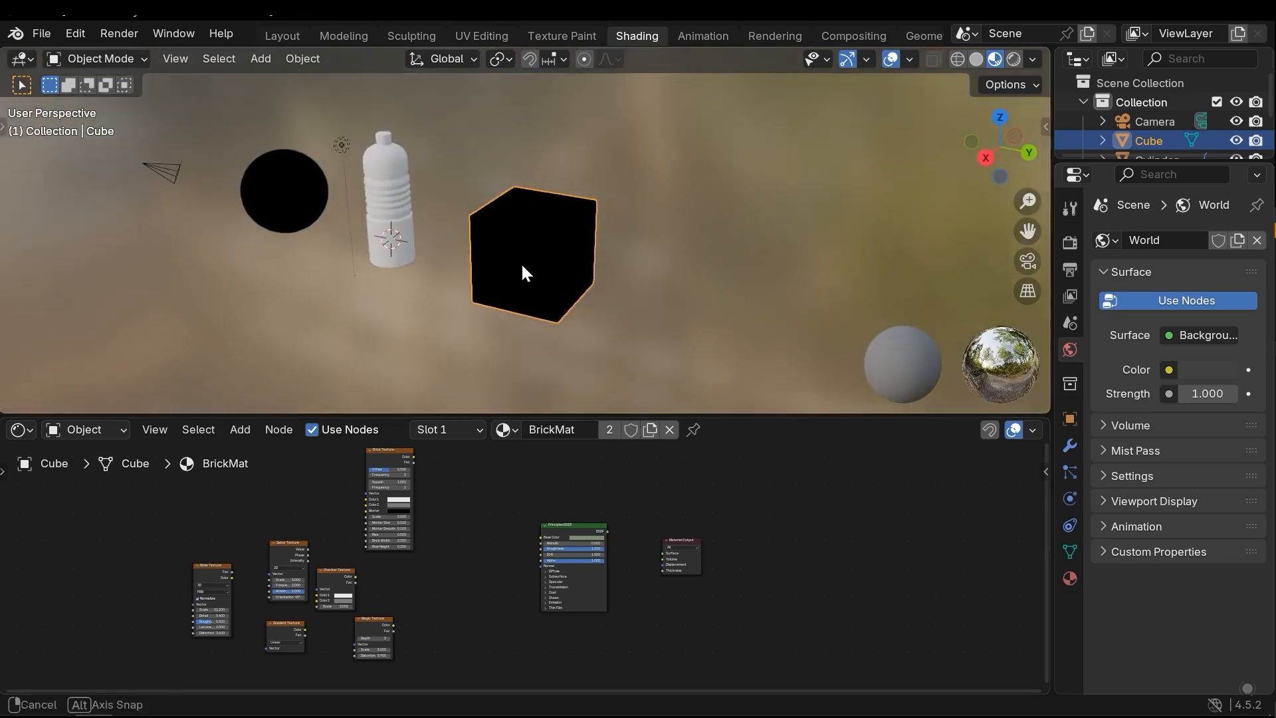